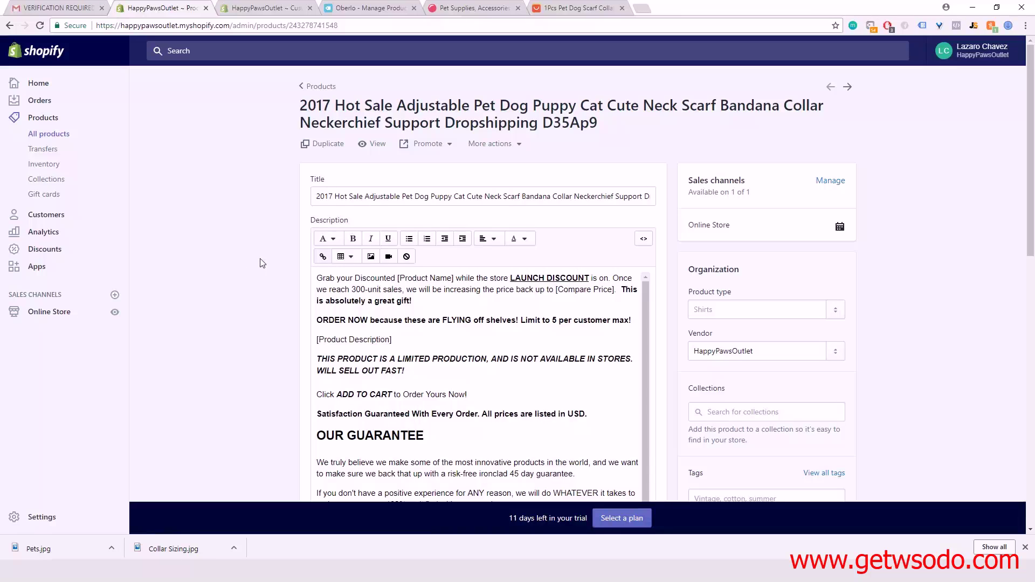
Step: Clear the long supplier title from the product's title field
scroll(261, 281, "down", 6)
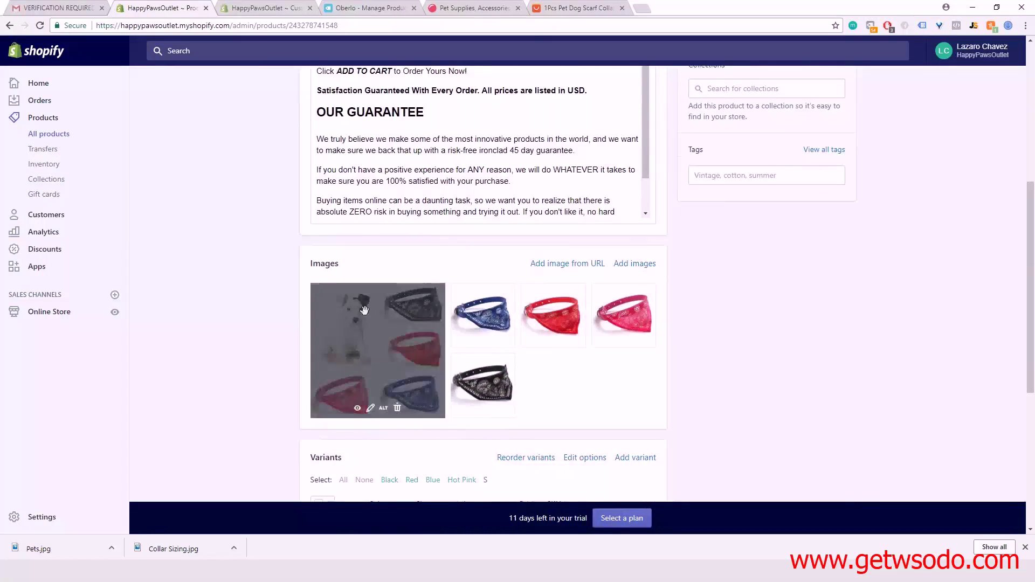
scroll(483, 394, "down", 2)
scroll(482, 412, "up", 8)
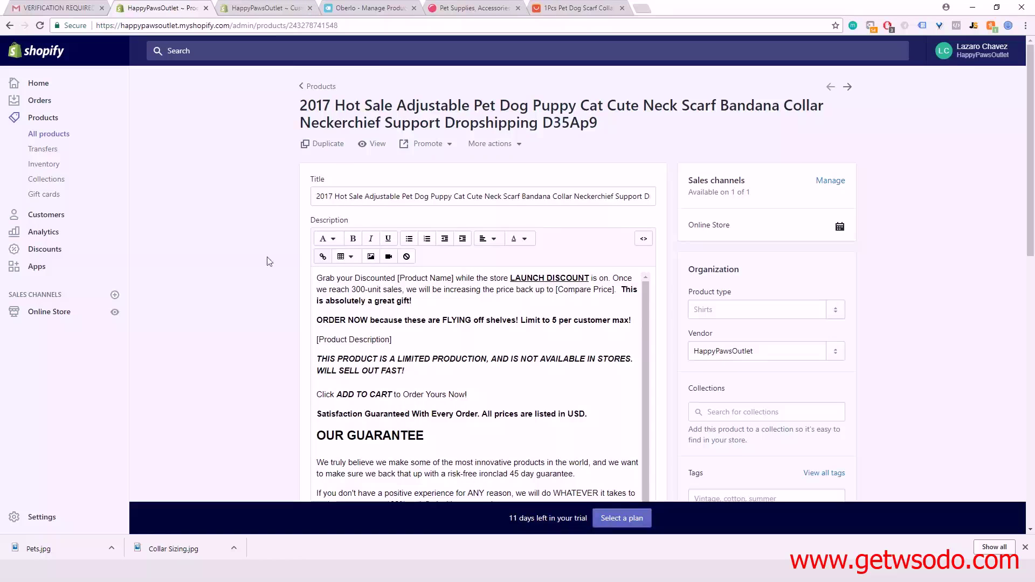
scroll(278, 291, "down", 2)
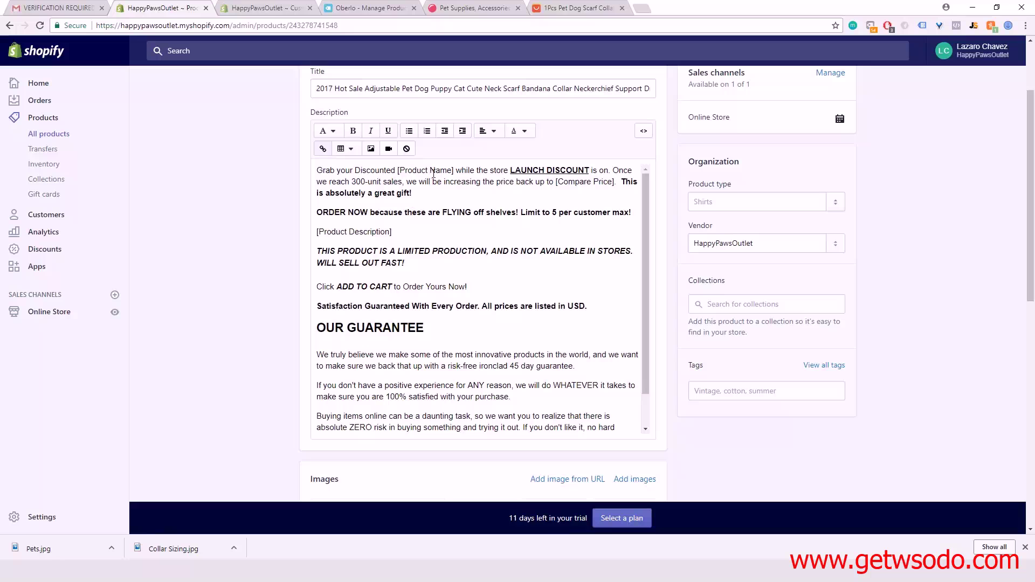
scroll(451, 148, "up", 1)
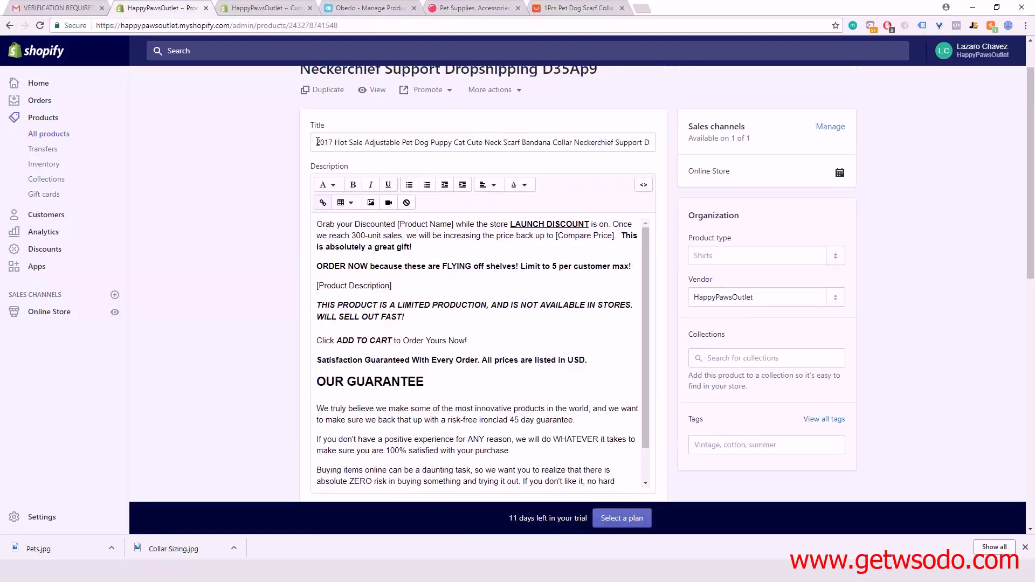
left_click_drag(317, 143, 674, 148)
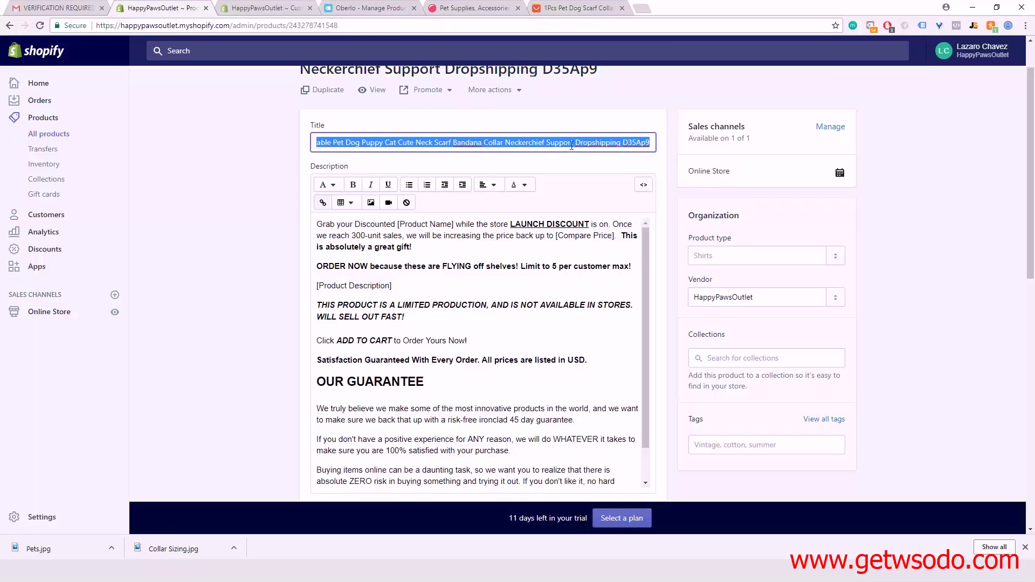
left_click_drag(651, 142, 289, 134)
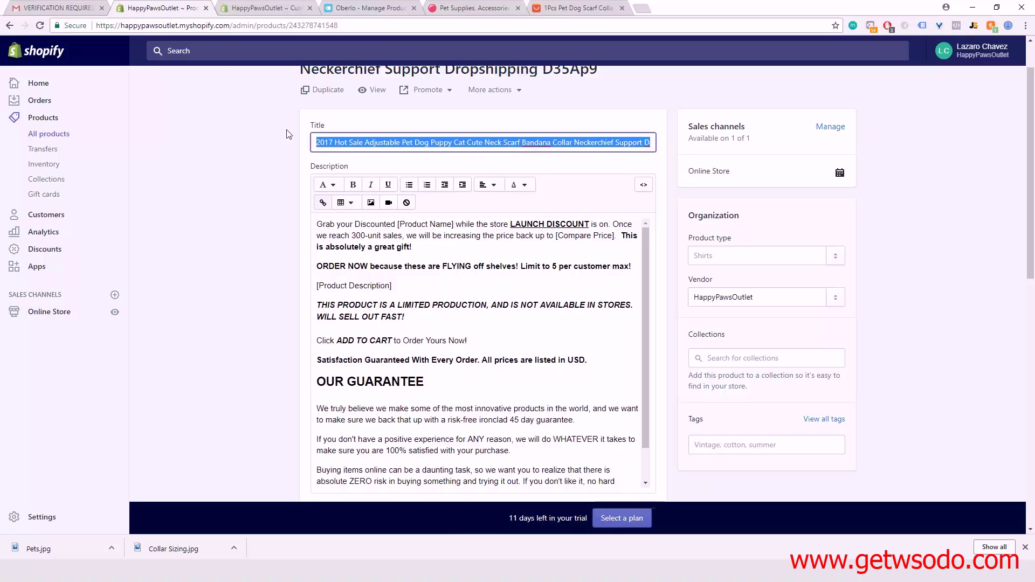
key("BackSpace")
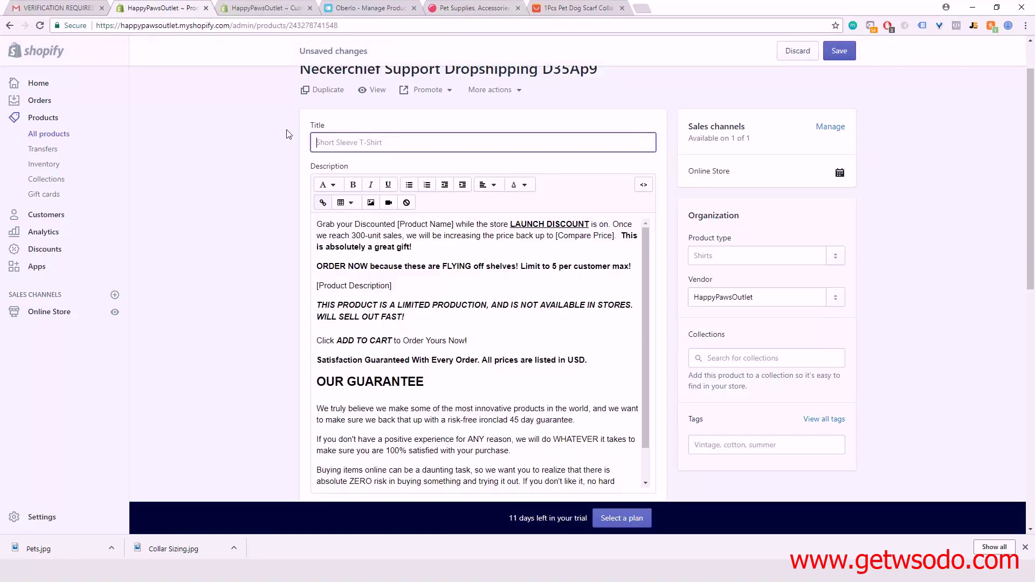
Step: Examine the product's images and its color and size variants to decide on a fitting name
scroll(283, 138, "up", 1)
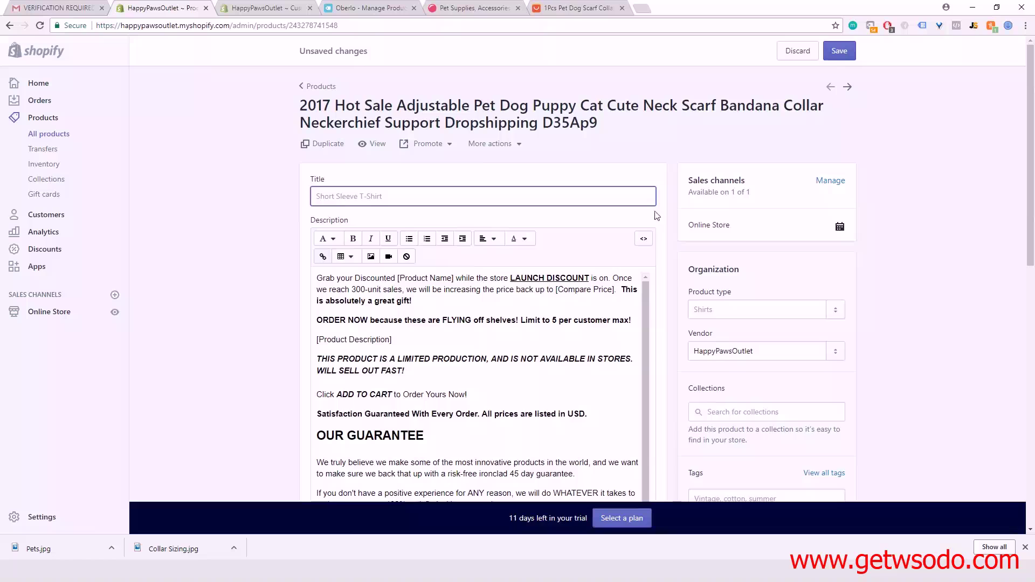
scroll(674, 226, "down", 3)
scroll(680, 238, "up", 2)
scroll(680, 238, "down", 5)
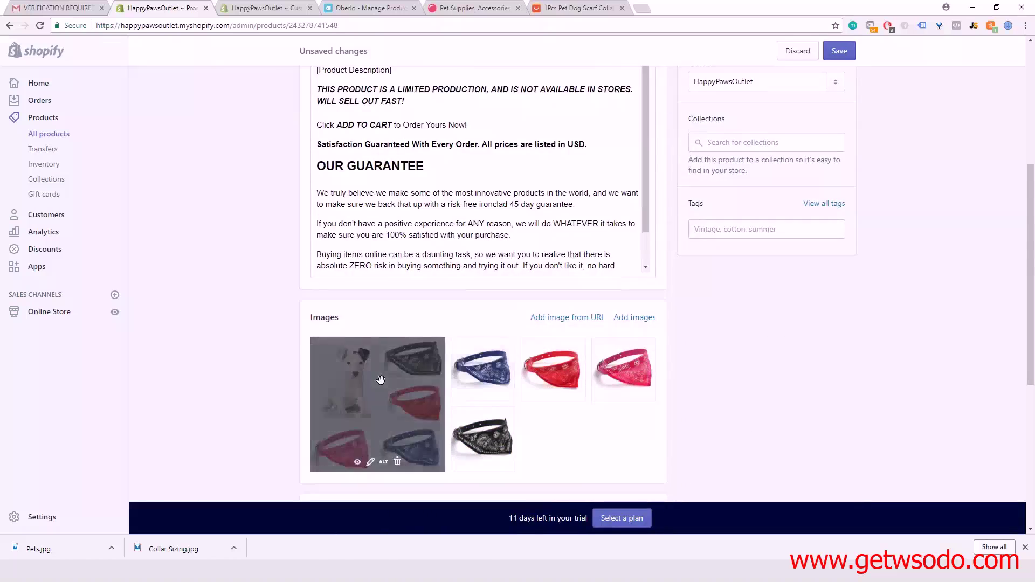
scroll(381, 377, "down", 1)
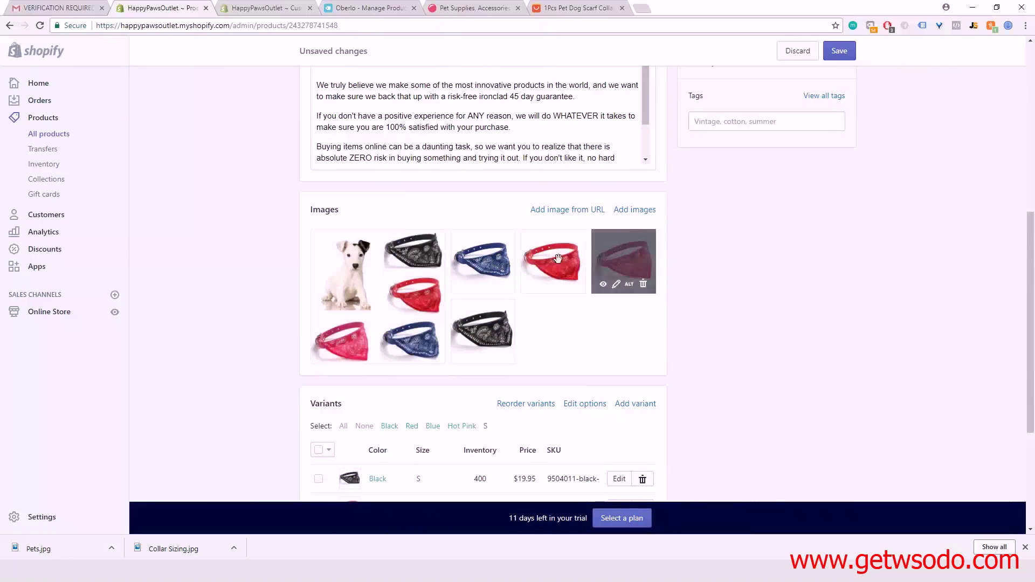
scroll(716, 302, "down", 3)
scroll(715, 303, "up", 2)
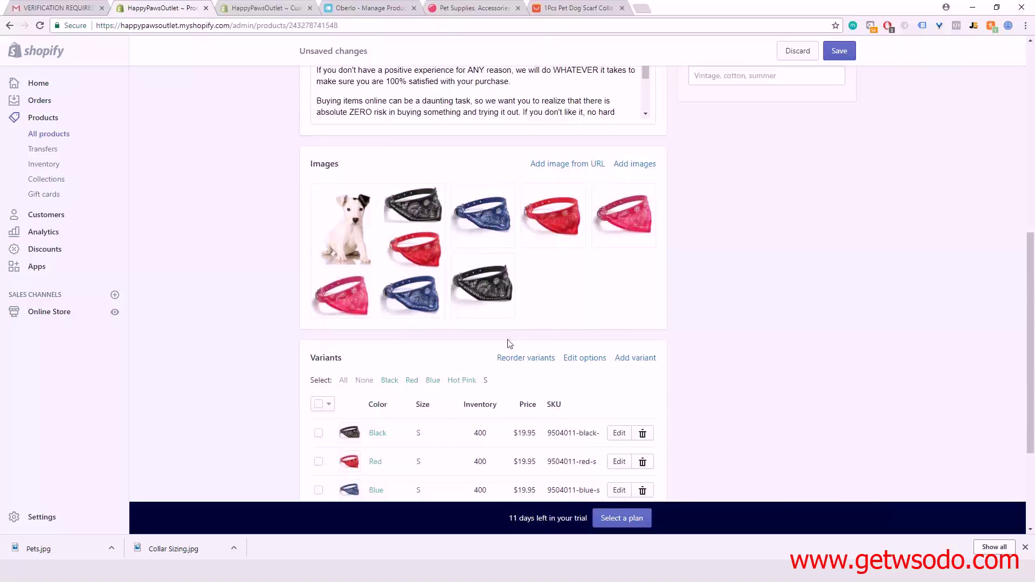
scroll(423, 457, "down", 3)
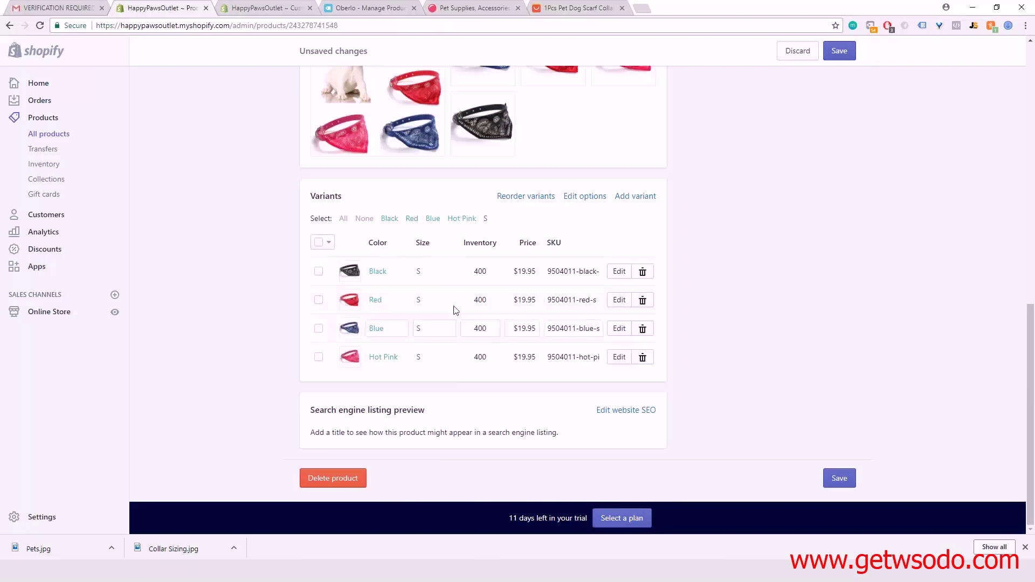
scroll(434, 288, "up", 10)
scroll(434, 287, "up", 1)
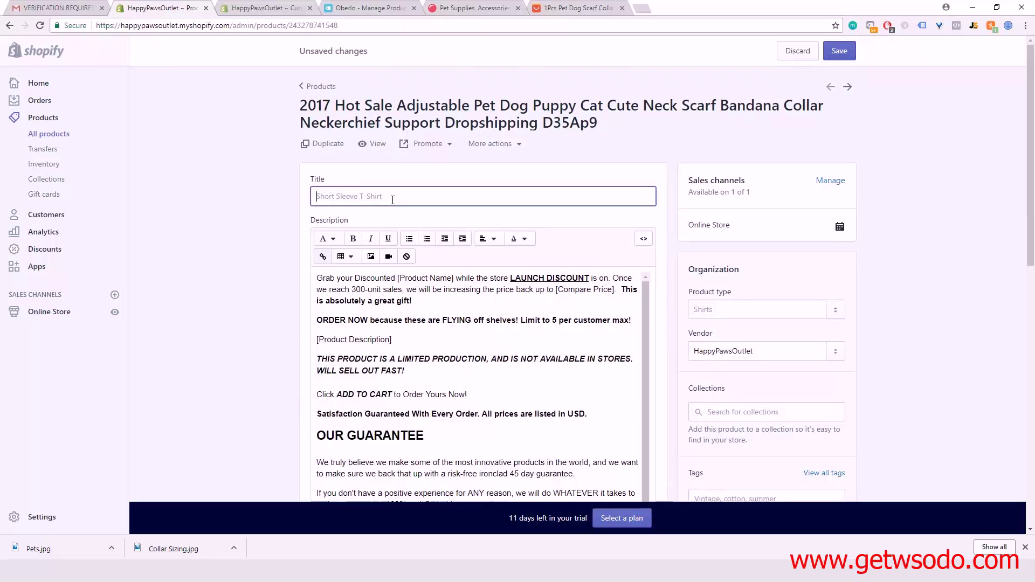
Step: Enter Puppy Bandanna Collar as the product title, using the suggested spelling for the flagged word
type("Puppy Bandana Collar")
right_click(354, 197)
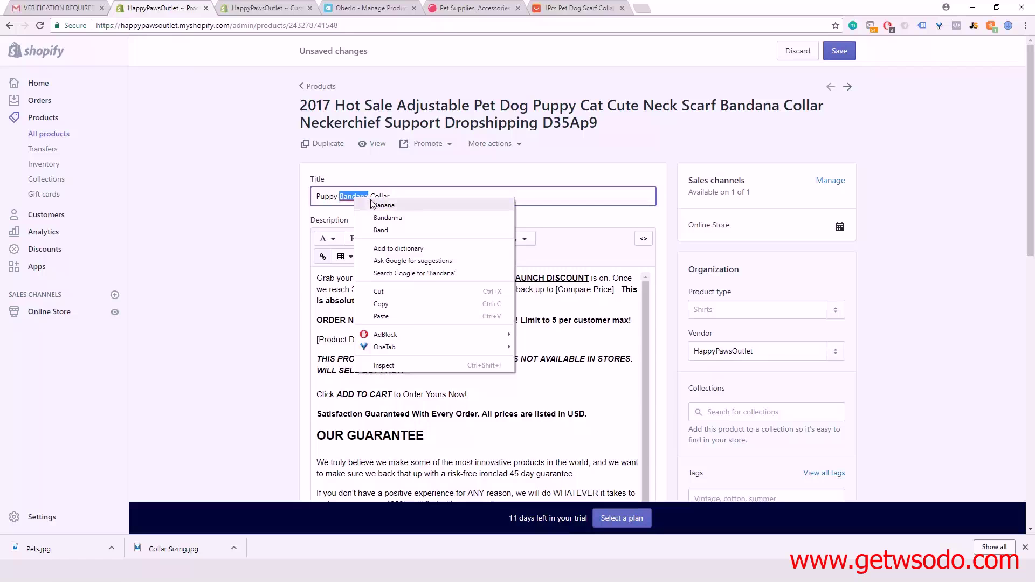
left_click(382, 218)
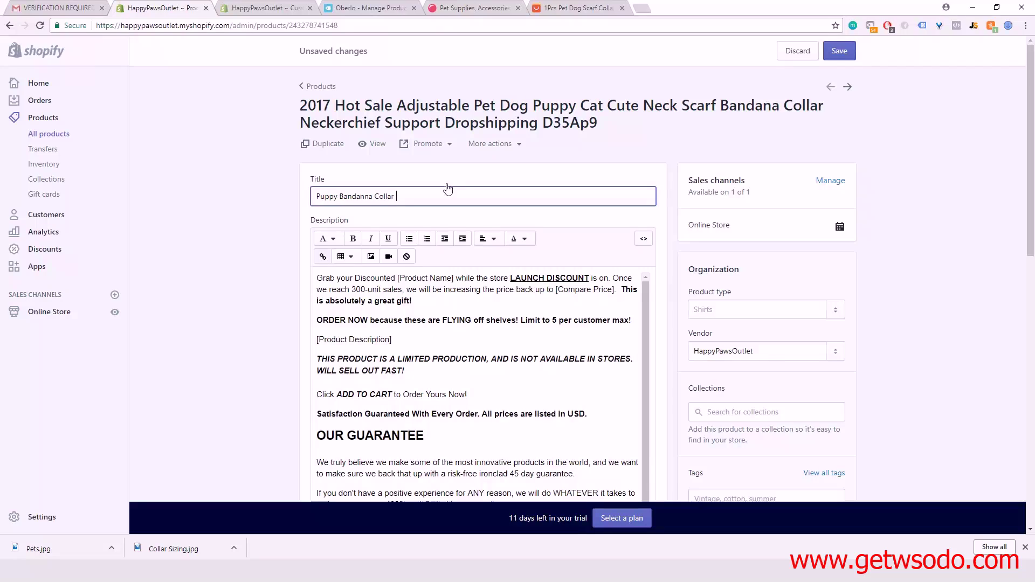
type("- Neck")
left_click(268, 212)
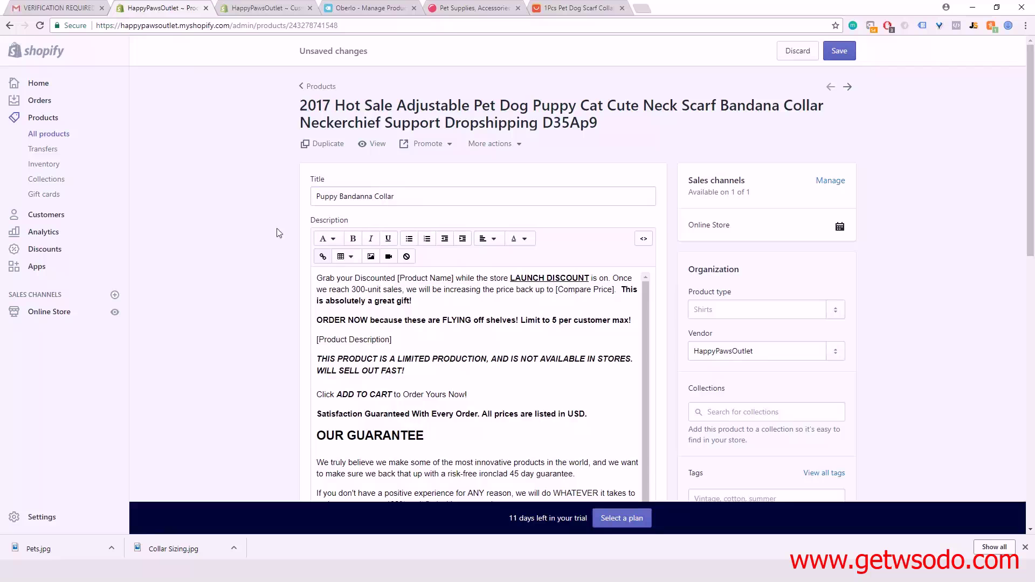
Step: Replace the [Product Name] placeholder in the description's opening sentence with Puppy Bandanna Collar
scroll(279, 233, "down", 2)
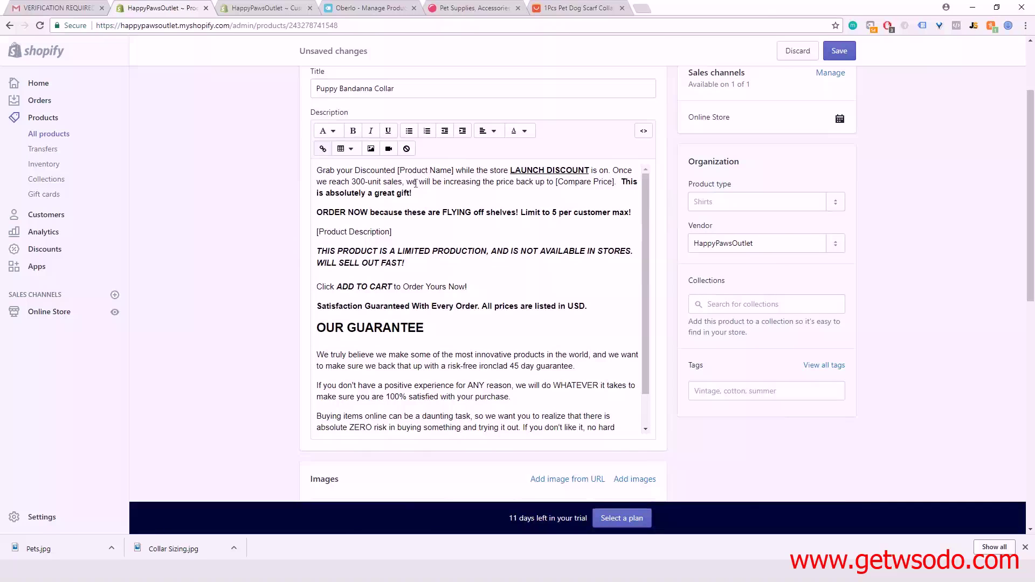
scroll(232, 237, "down", 3)
scroll(248, 241, "up", 2)
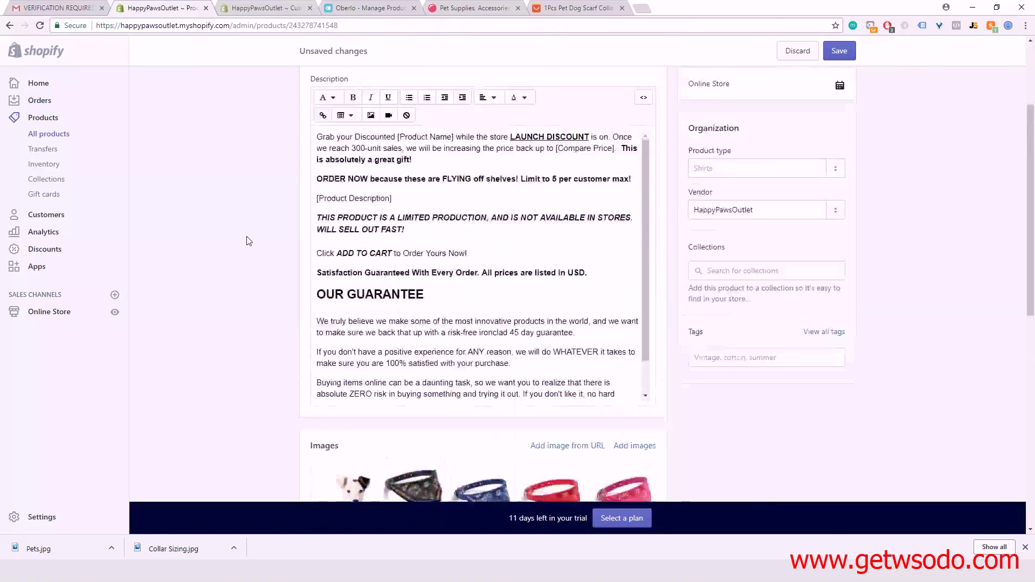
scroll(248, 239, "down", 4)
scroll(247, 238, "up", 3)
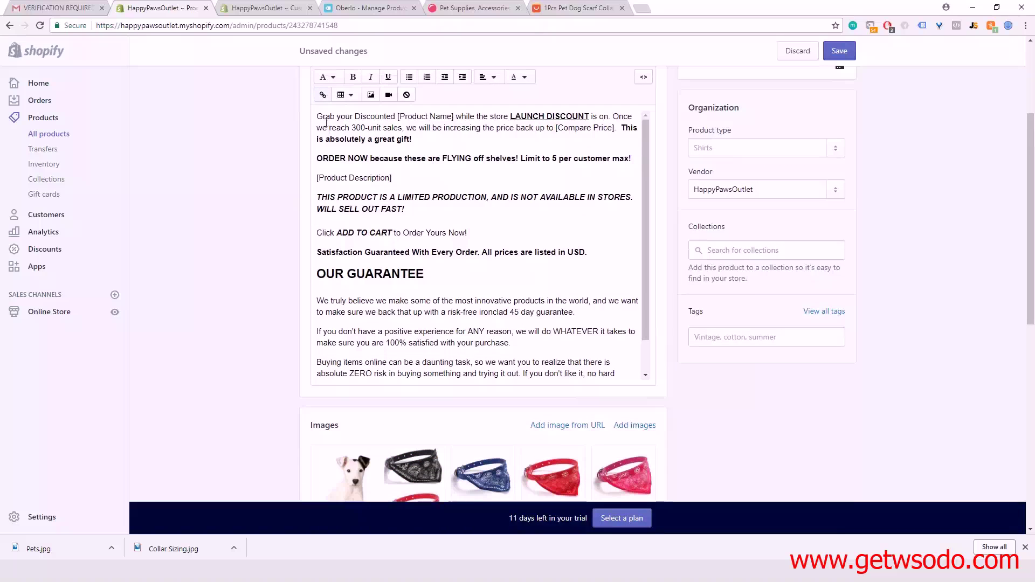
scroll(451, 133, "up", 1)
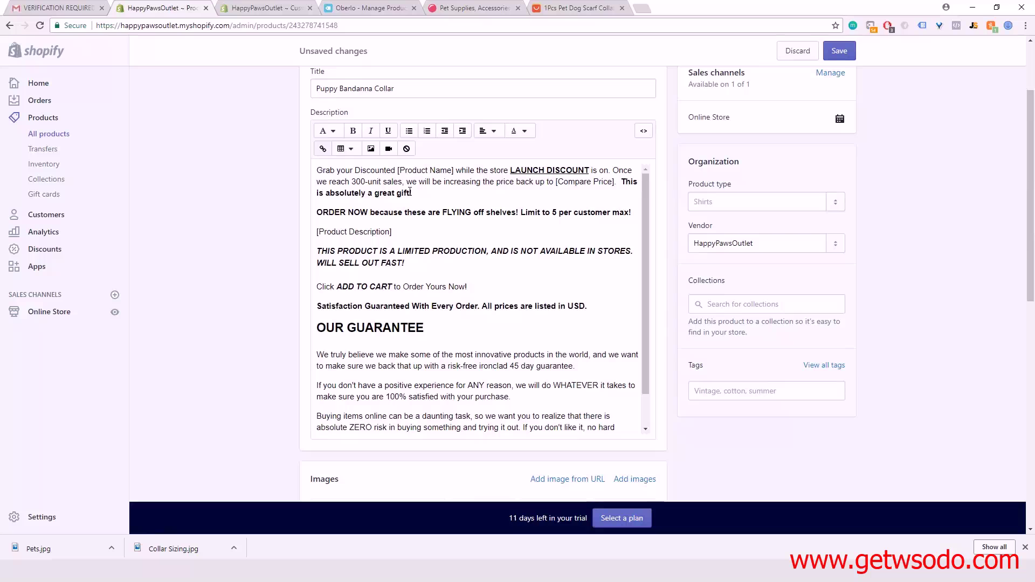
scroll(573, 374, "down", 1)
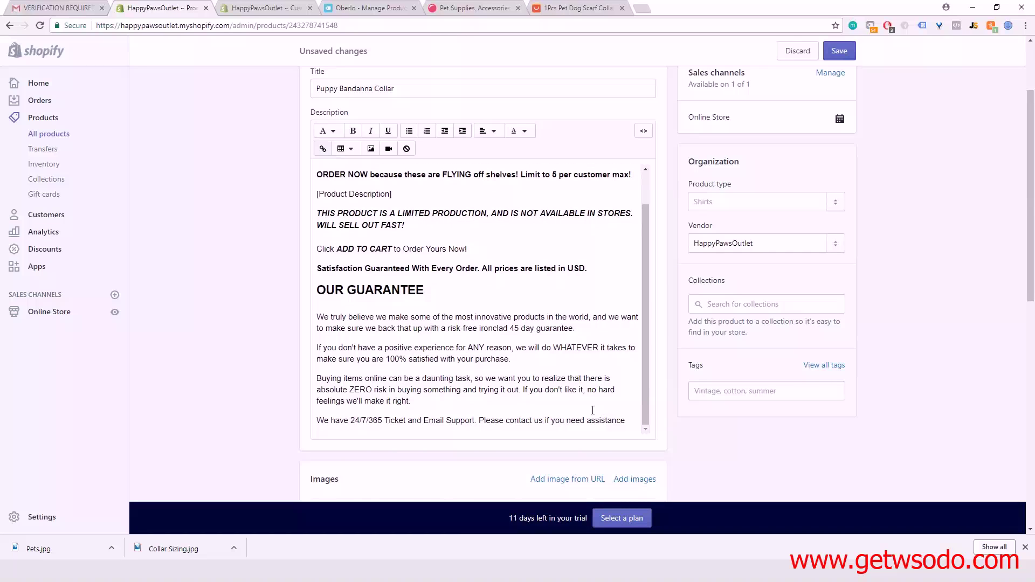
scroll(446, 316, "up", 1)
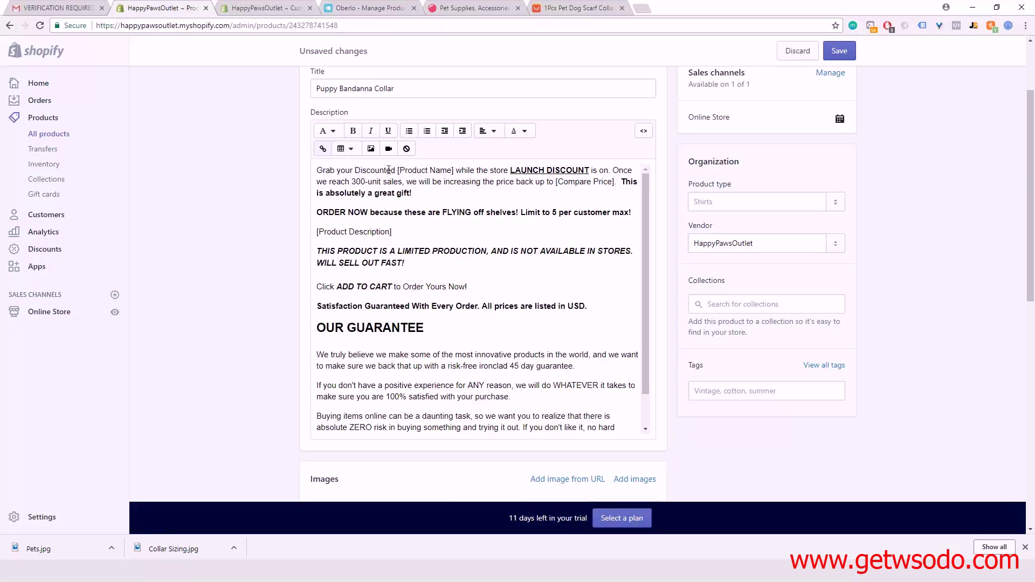
left_click_drag(453, 171, 397, 171)
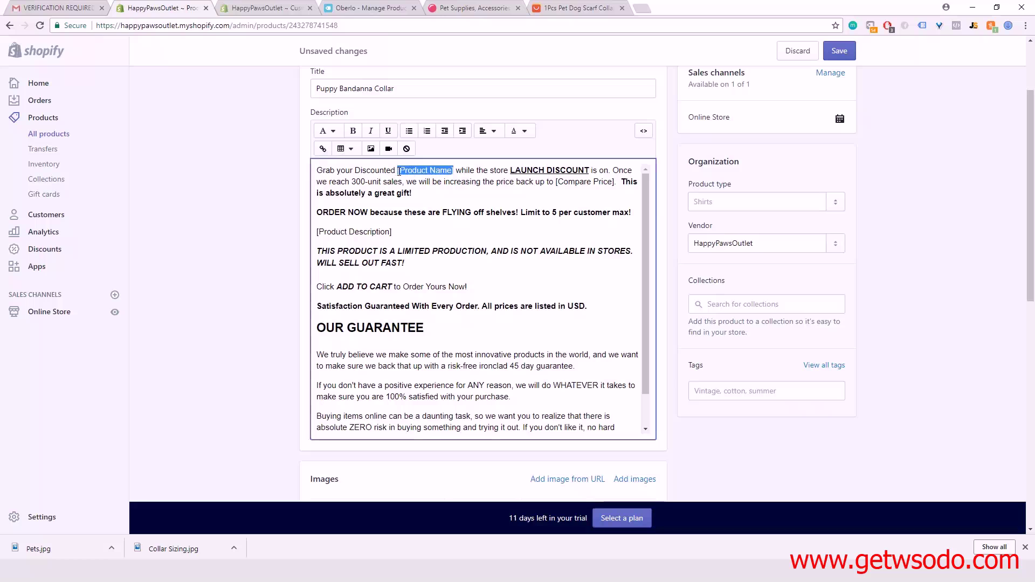
type("Puppy Bandan")
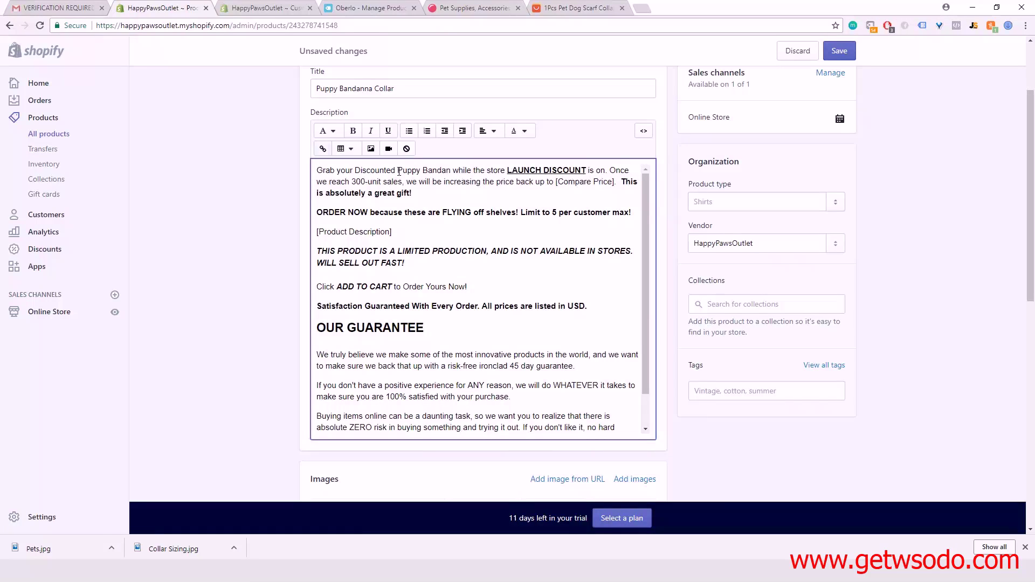
type("na Collar")
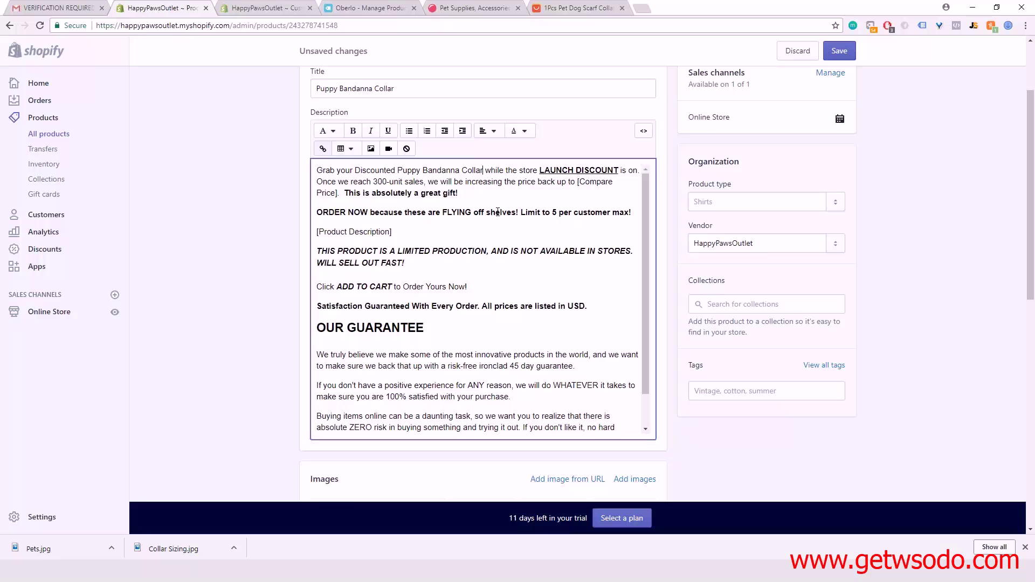
Step: Replace the [Compare Price] placeholder with $29.95 and remove the extra space before "This is absolutely a great gift!"
left_click(345, 194)
key("BackSpace")
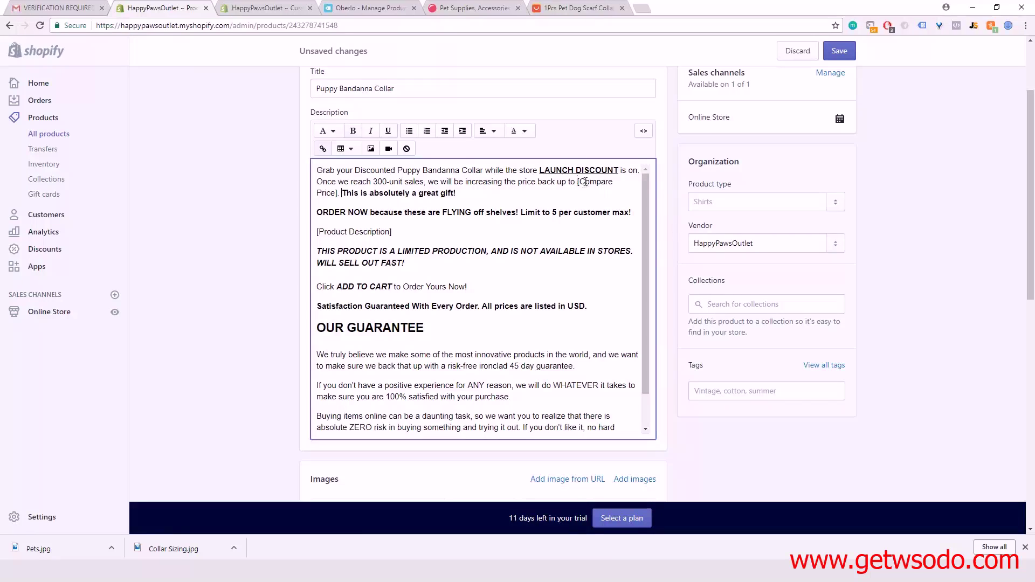
left_click_drag(578, 181, 338, 195)
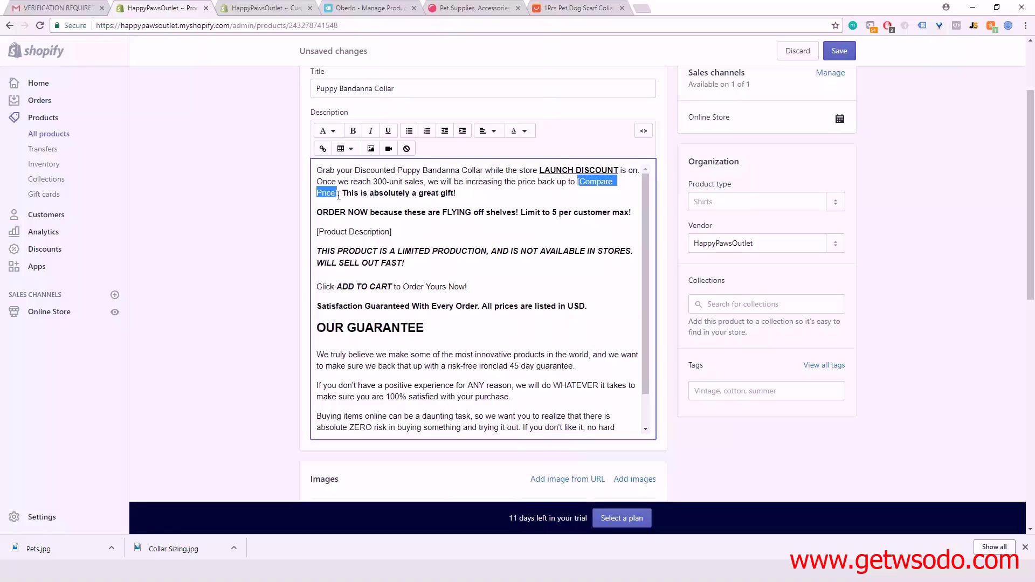
type("$29")
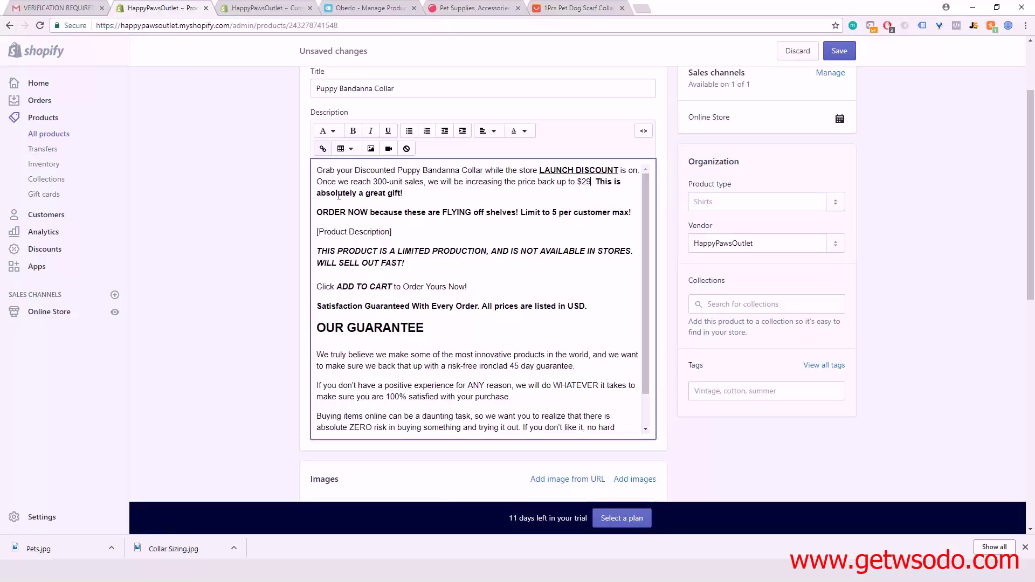
type(".95.")
Step: Insert the word "our" before "shelves" in the description's ORDER NOW sentence
left_click_drag(404, 194, 313, 170)
left_click_drag(317, 212, 518, 212)
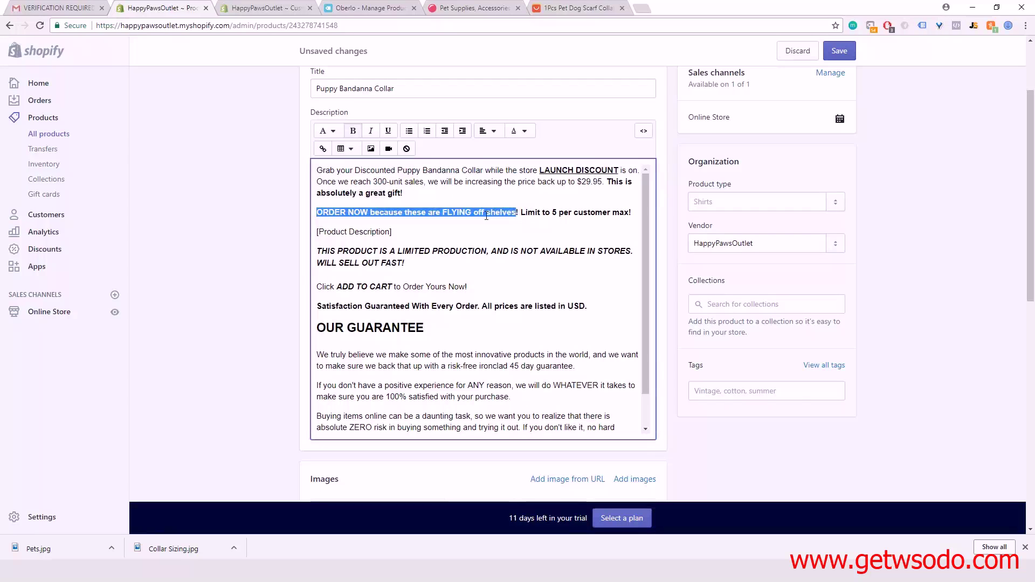
left_click(487, 212)
type("off")
key("BackSpace")
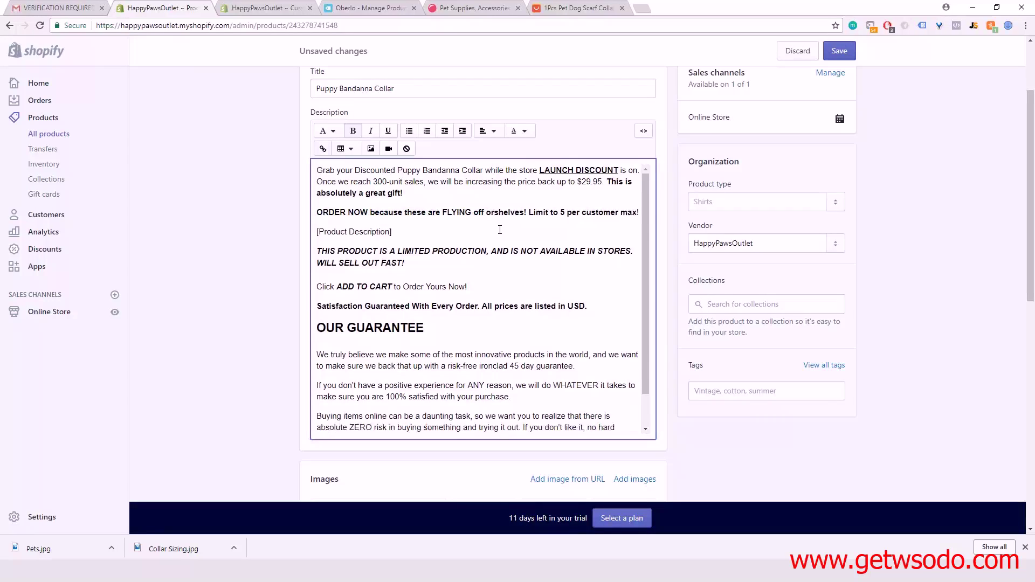
key("BackSpace")
type("ur")
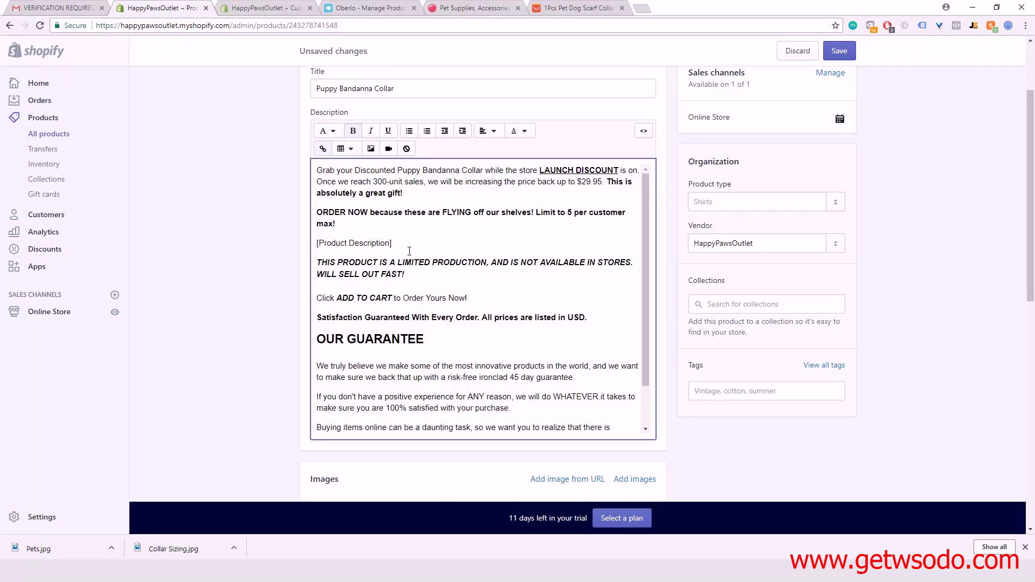
Step: Select the [Product Description] placeholder and review the rest of the description template, the product images and the variants
left_click_drag(395, 244, 315, 243)
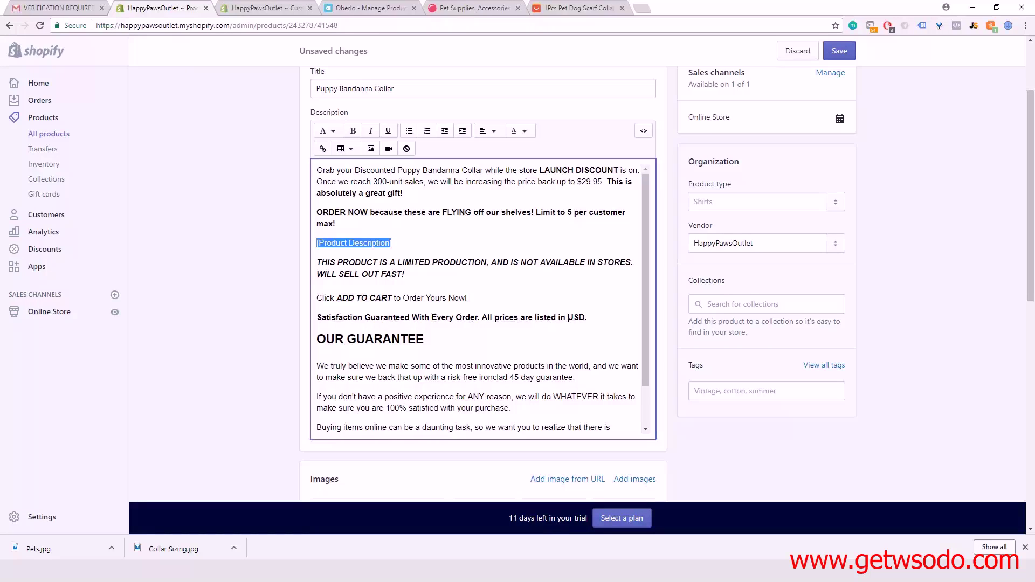
scroll(366, 340, "down", 3)
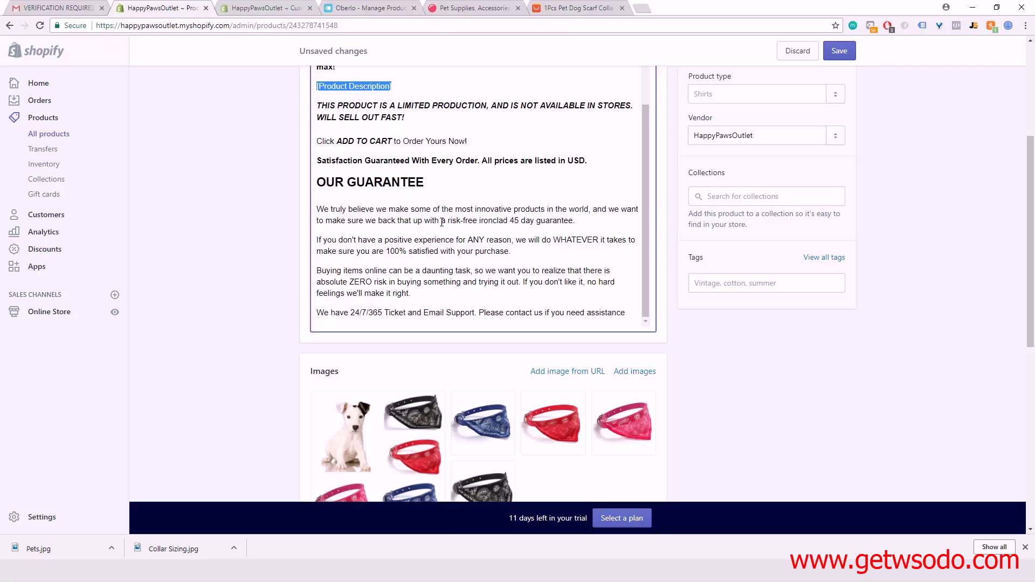
scroll(518, 218, "up", 1)
scroll(512, 223, "down", 3)
scroll(458, 229, "up", 3)
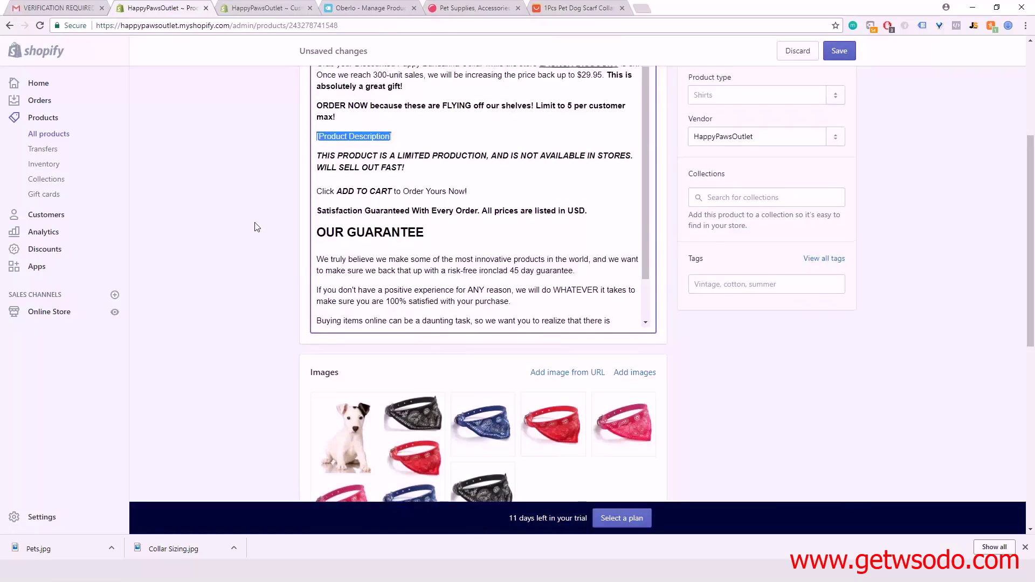
scroll(458, 229, "up", 3)
scroll(469, 229, "down", 2)
scroll(478, 224, "down", 1)
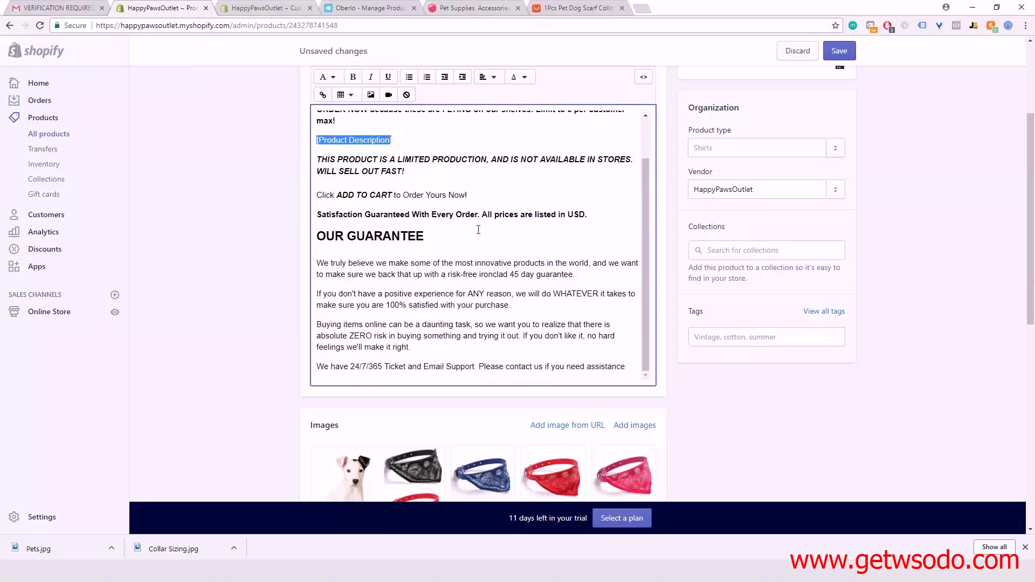
scroll(273, 268, "down", 2)
scroll(264, 269, "down", 3)
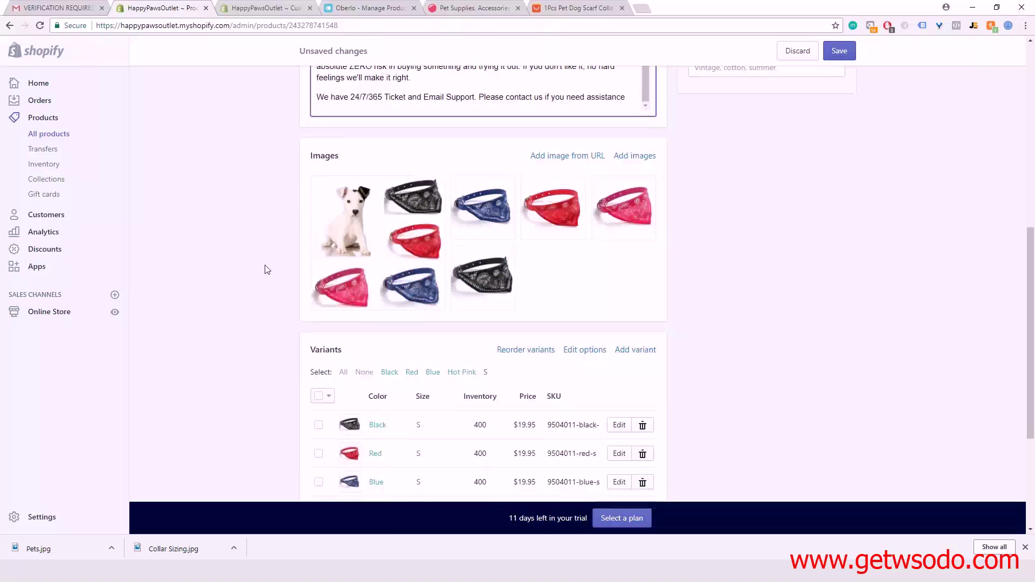
scroll(289, 280, "down", 1)
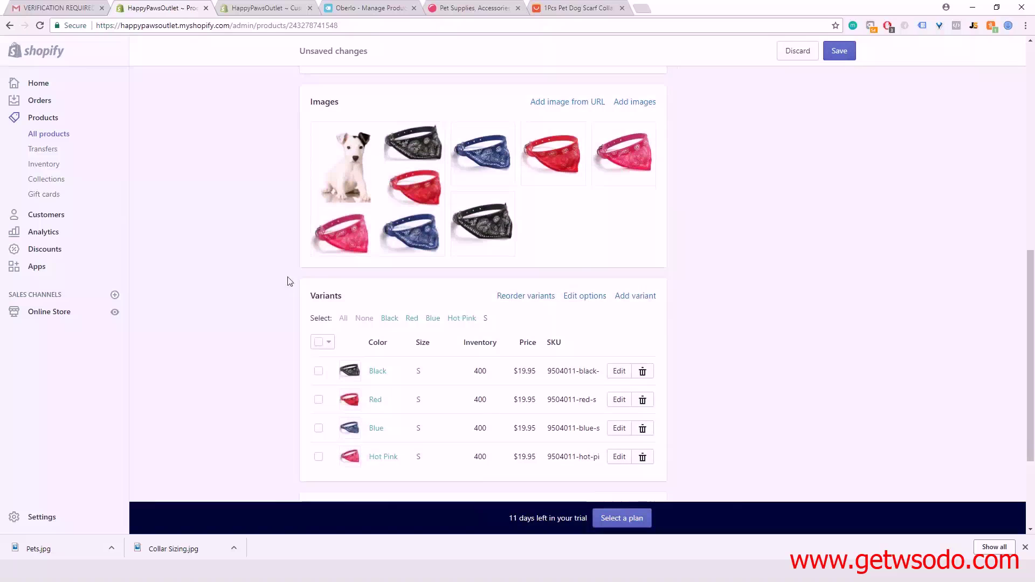
scroll(264, 242, "up", 6)
scroll(273, 245, "up", 2)
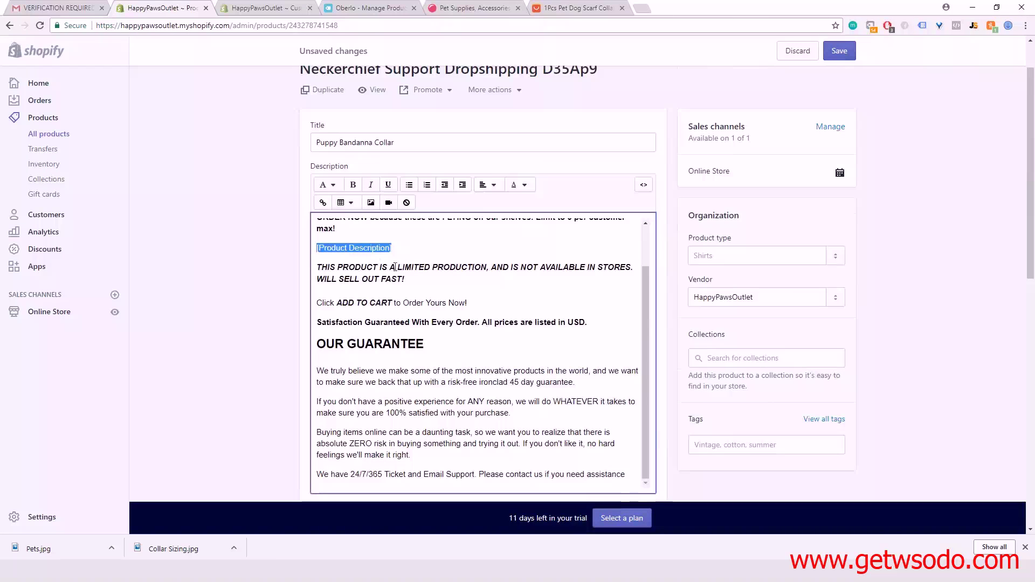
scroll(475, 312, "up", 1)
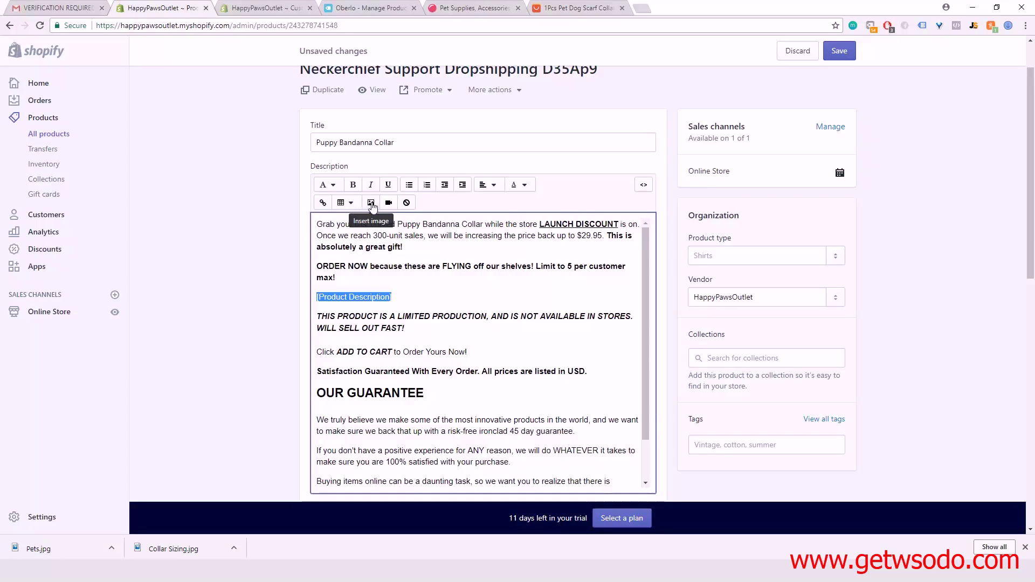
Step: Upload the Collar Sizing image from the desktop and insert it at Large (480x480) in place of the selected placeholder
left_click(371, 204)
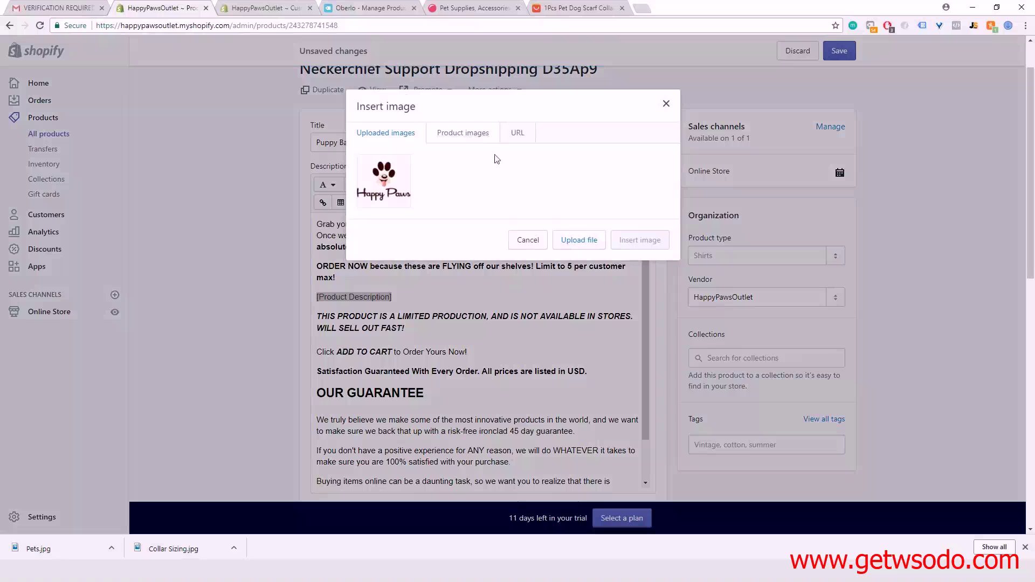
left_click(586, 242)
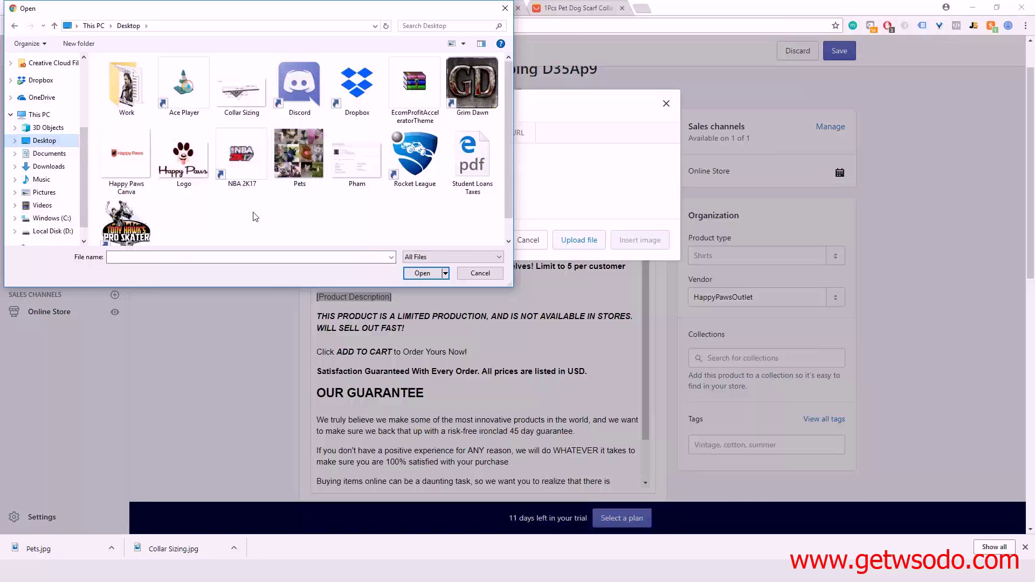
left_click(243, 98)
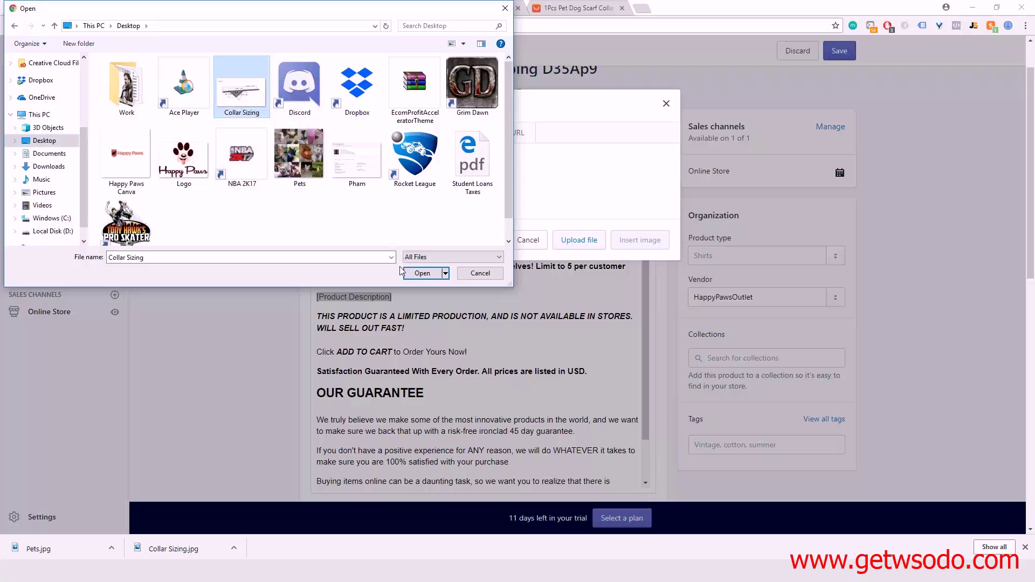
left_click(422, 274)
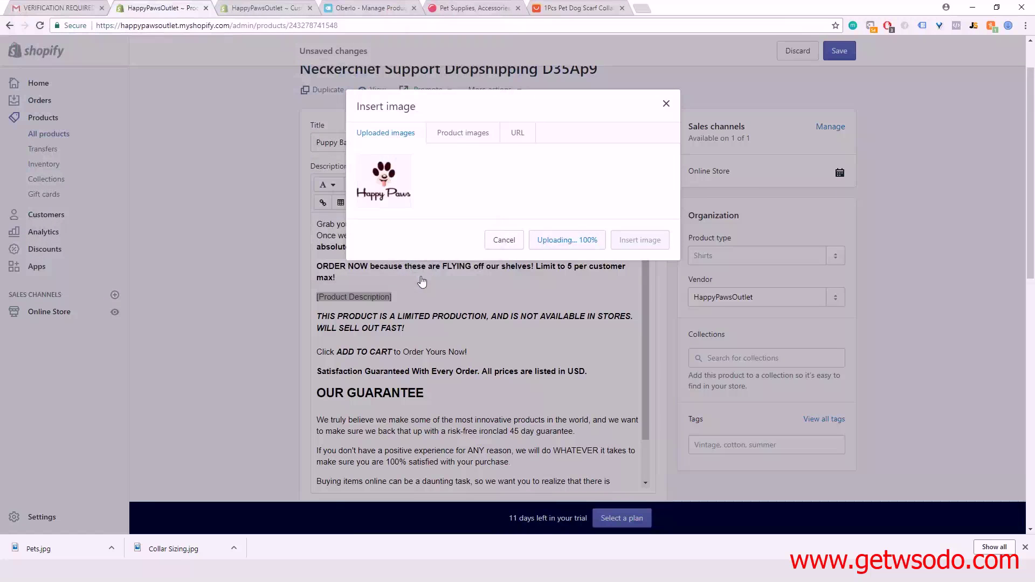
left_click(379, 193)
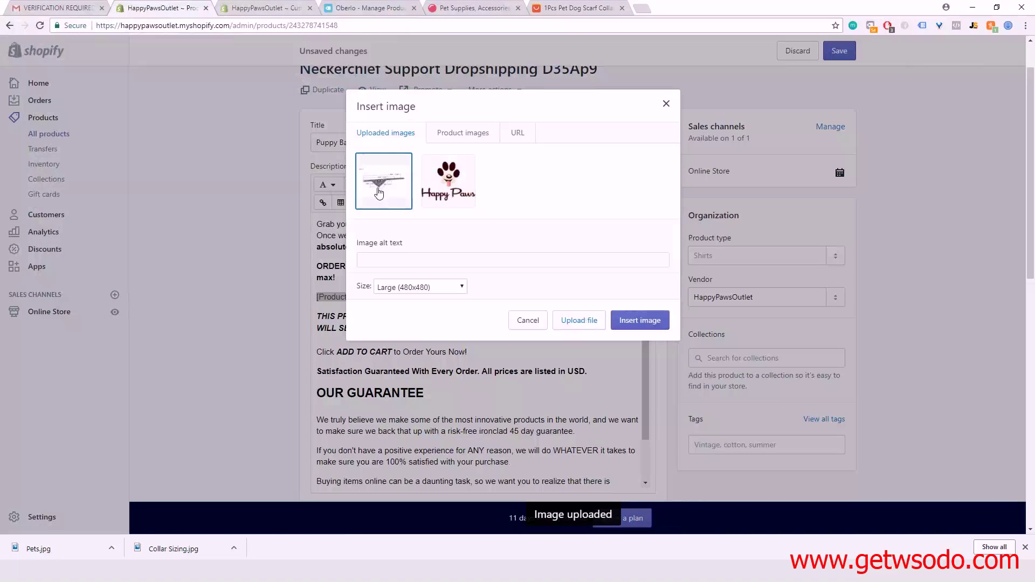
left_click(639, 322)
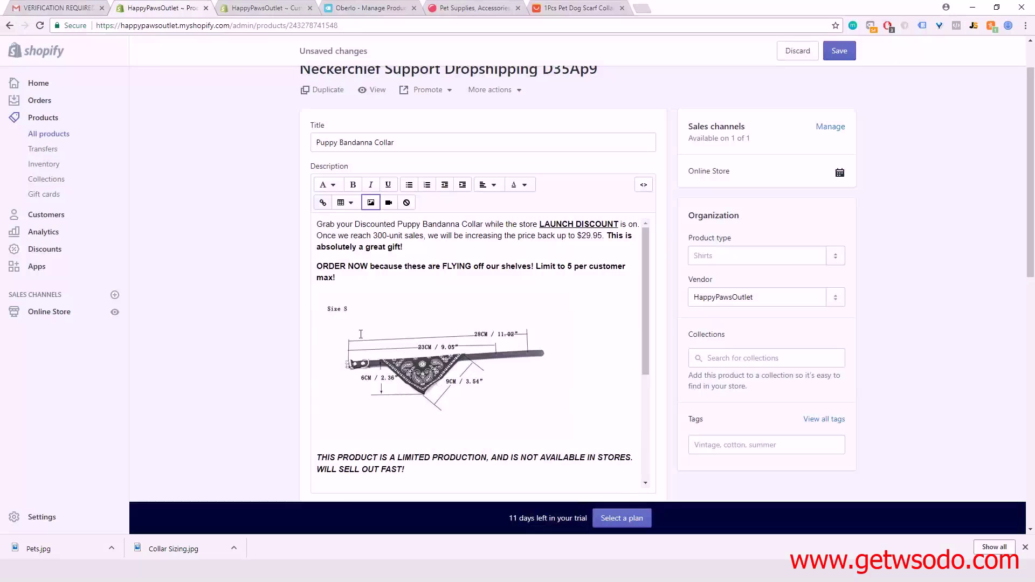
Step: Center-align the collar sizing image in the description
left_click(390, 347)
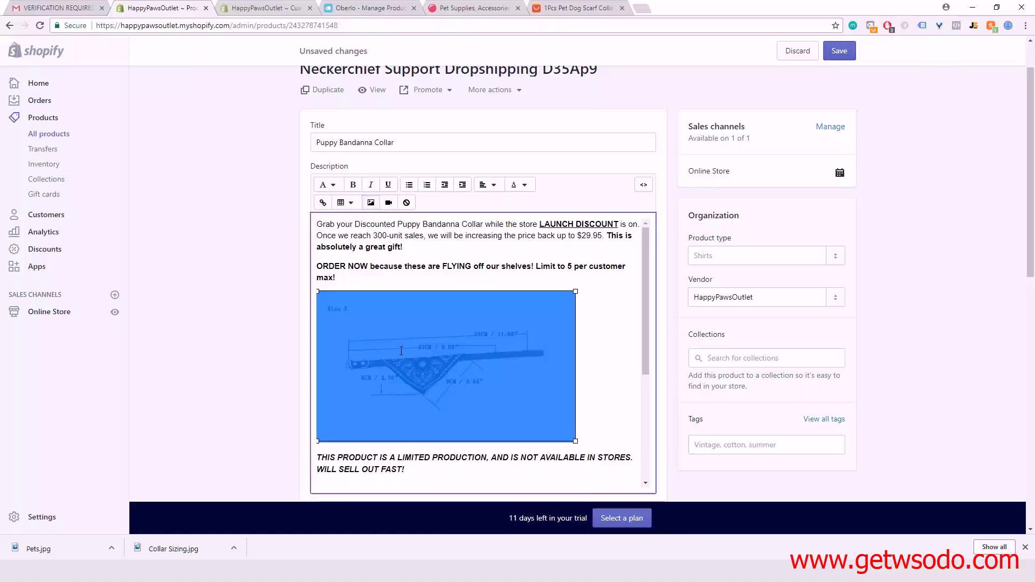
left_click(488, 184)
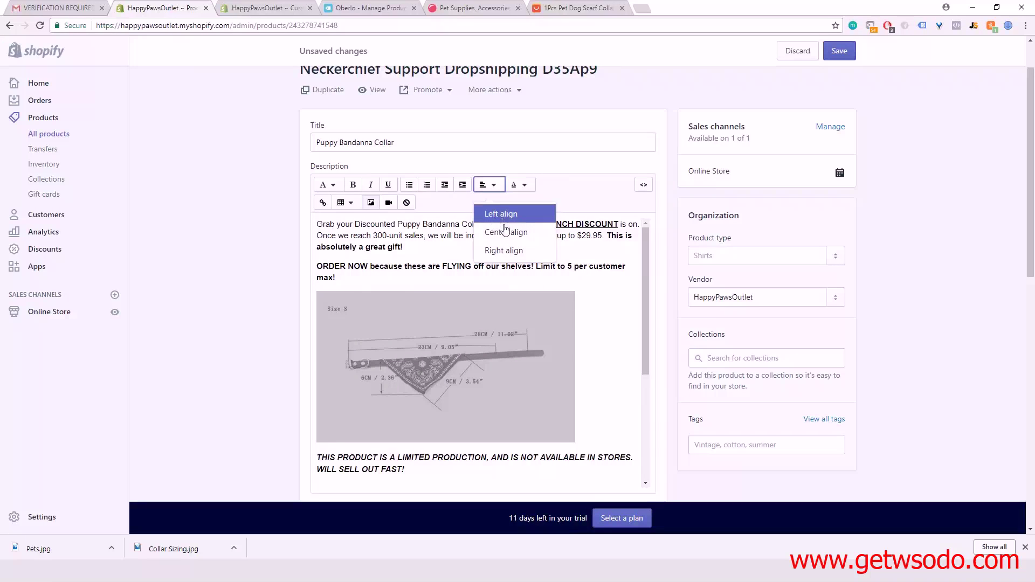
left_click(502, 232)
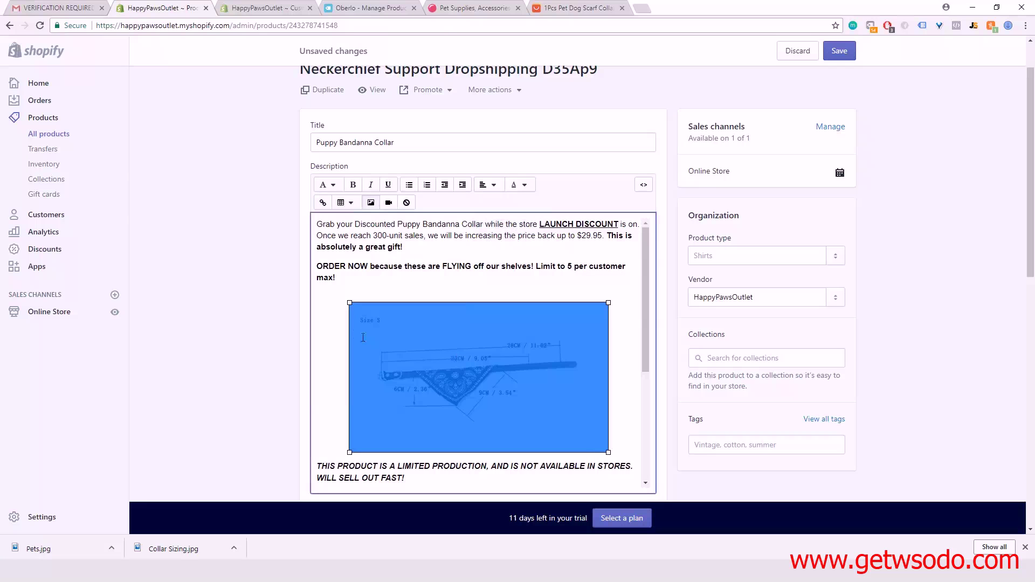
Step: Check the collar sizing image's size, alignment and spacing settings, leaving them as they are
double_click(392, 333)
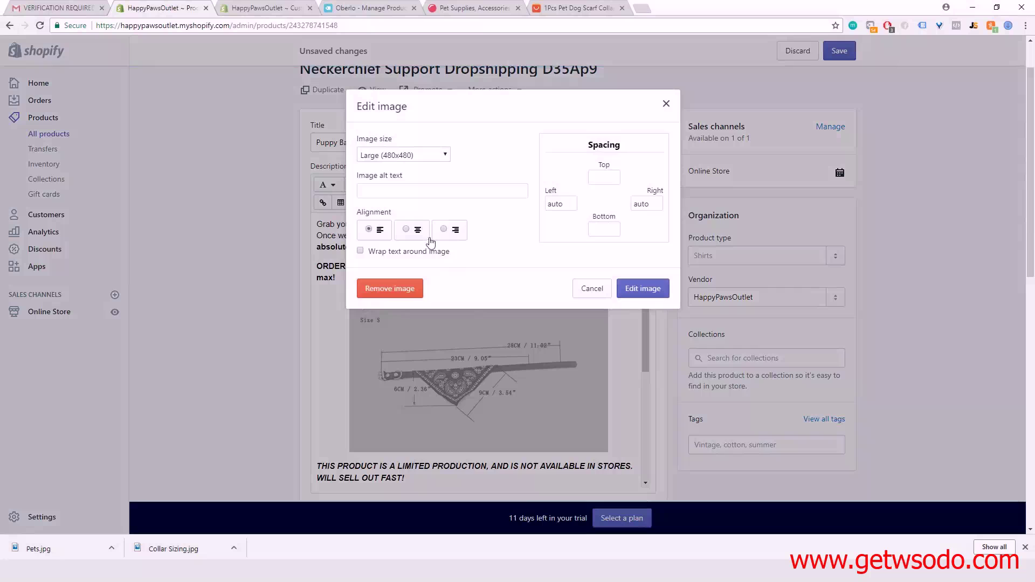
left_click(636, 290)
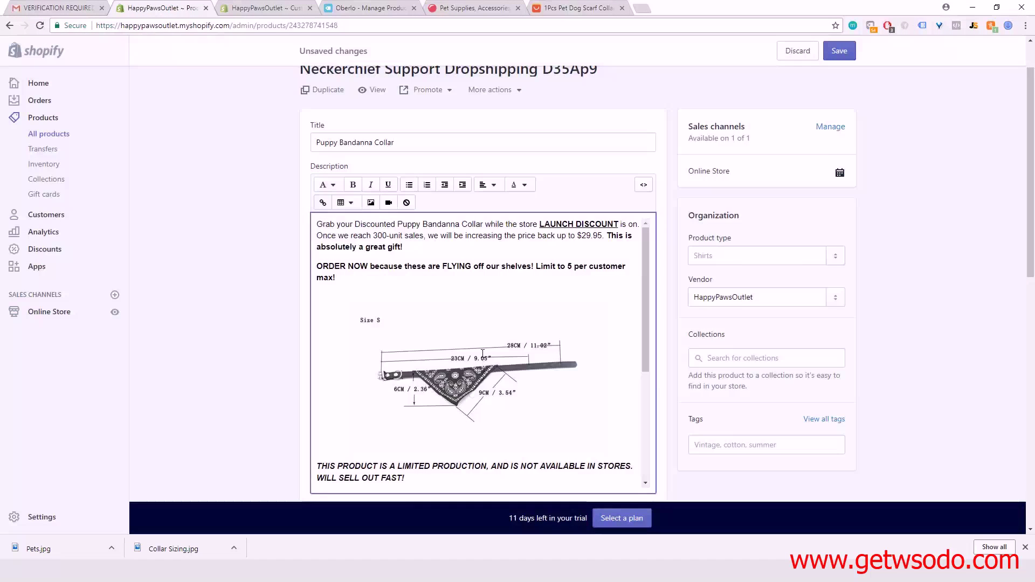
left_click(441, 347)
double_click(440, 348)
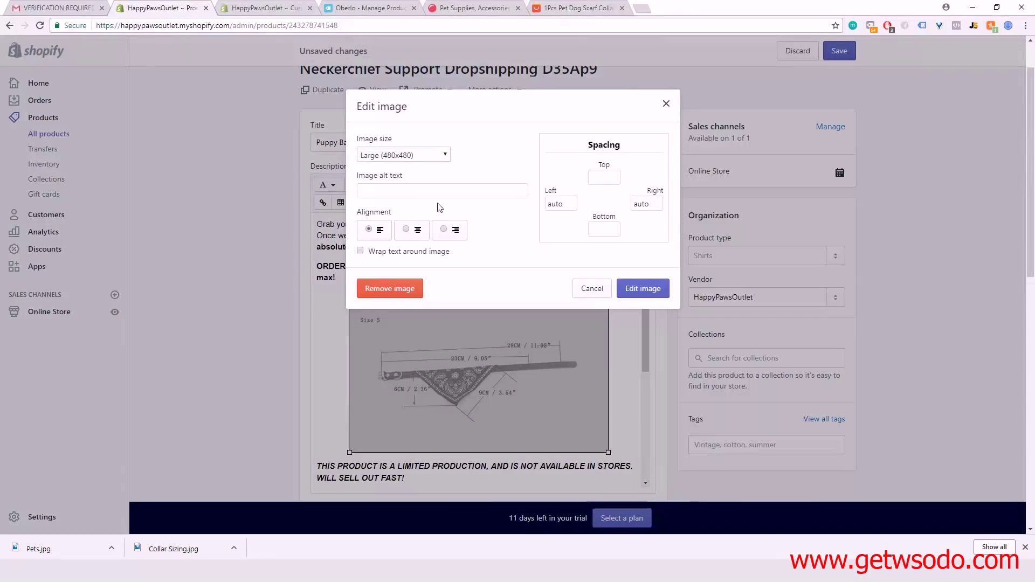
left_click(637, 290)
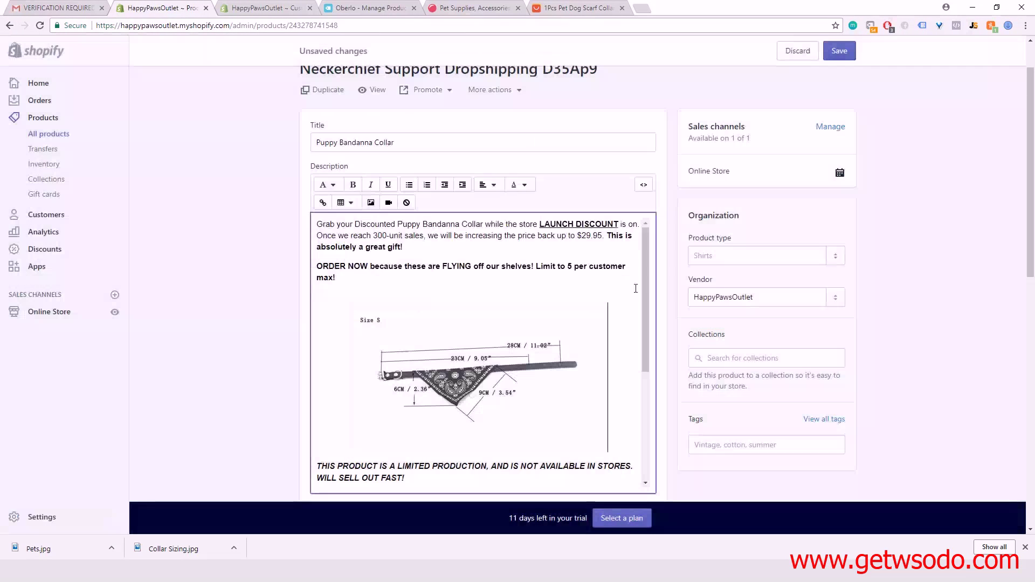
left_click(385, 321)
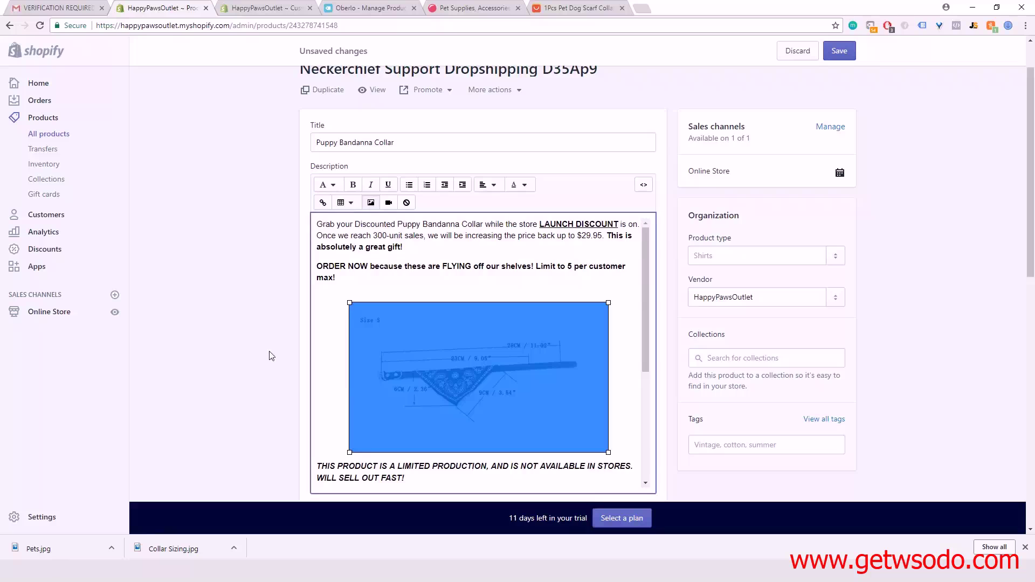
scroll(270, 353, "down", 6)
mouse_move(477, 274)
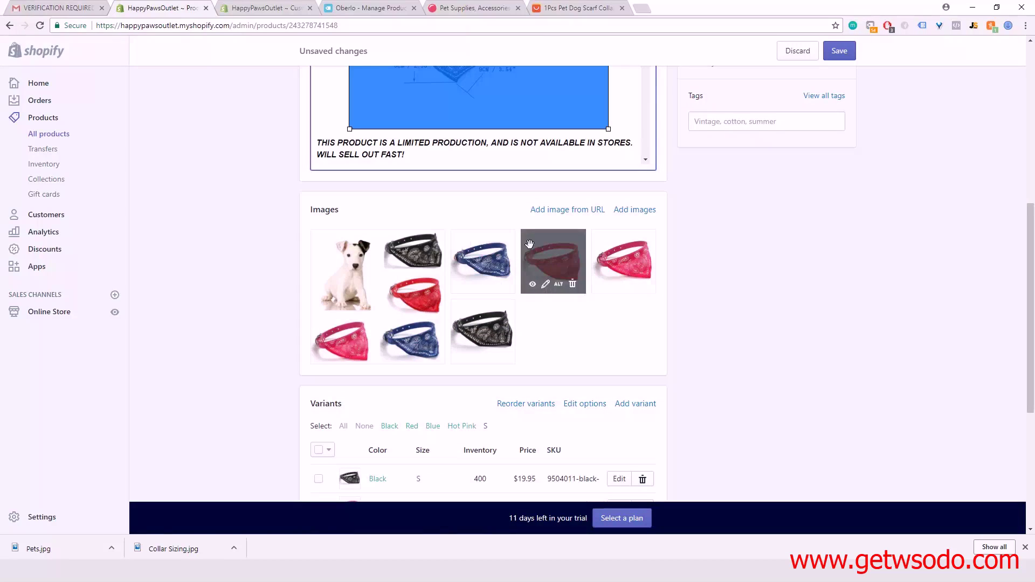
scroll(415, 243, "up", 3)
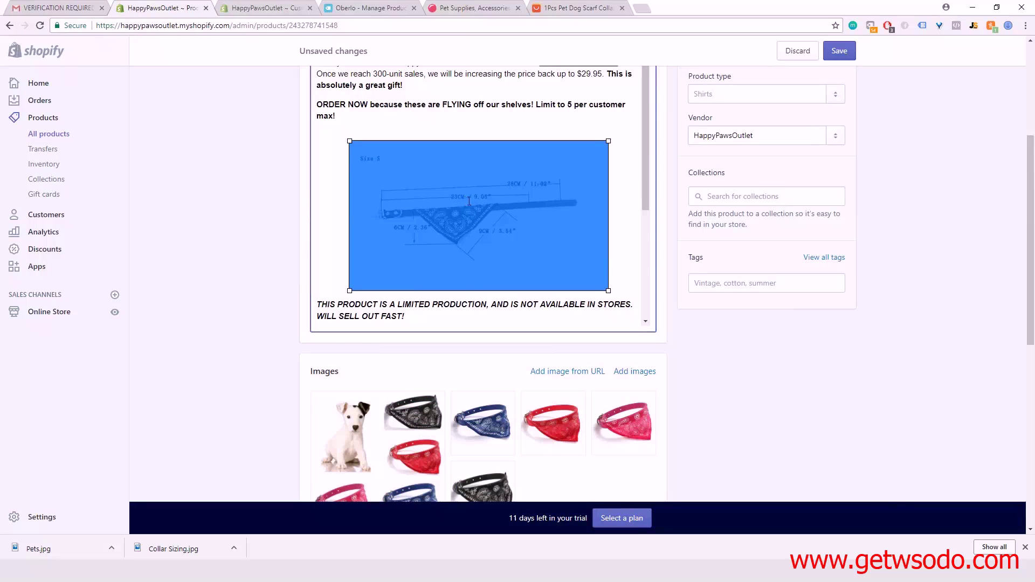
Step: Add blank line spacing below the collar sizing image, before the limited production paragraph
left_click(623, 207)
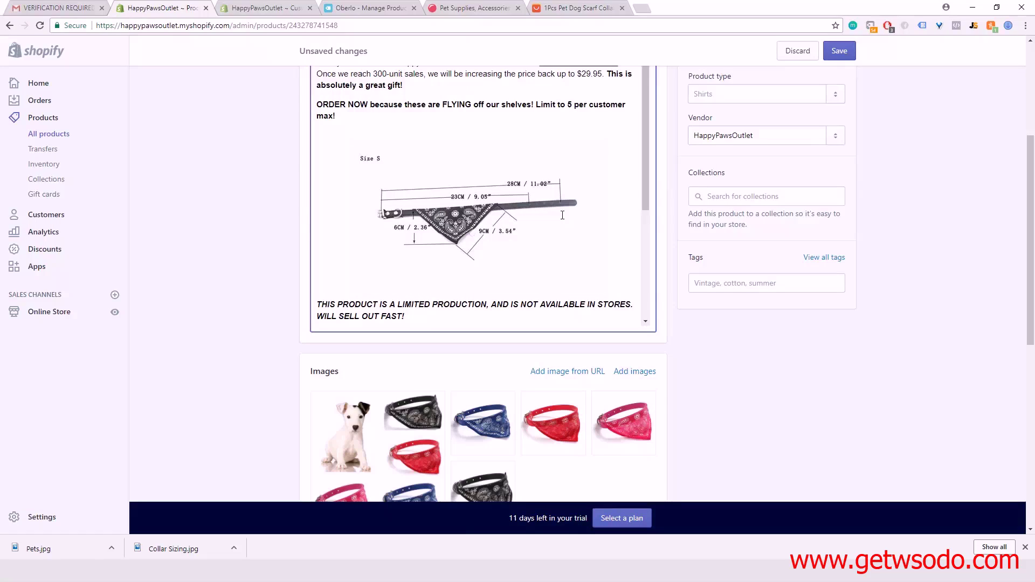
key("Return")
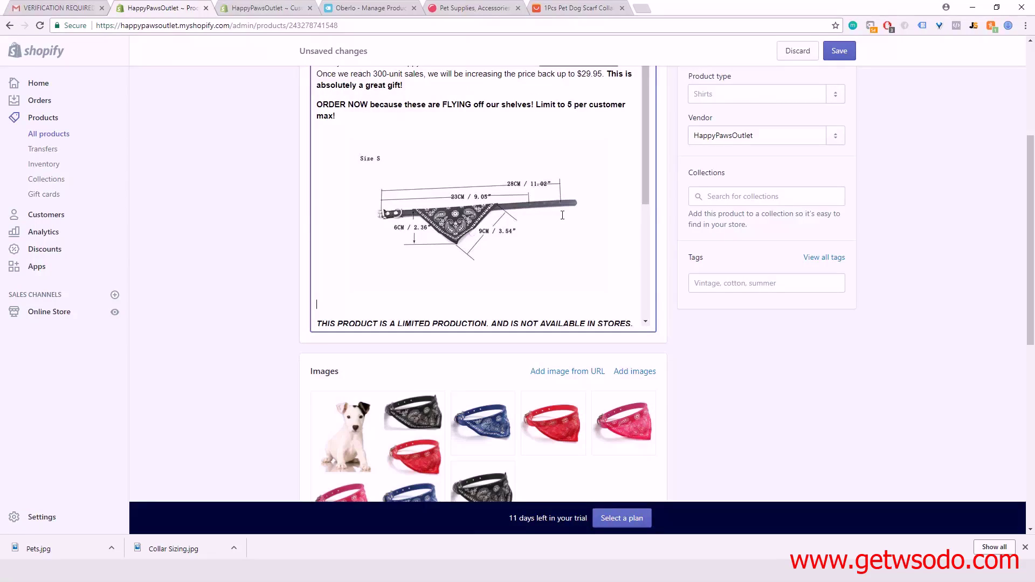
key("Return")
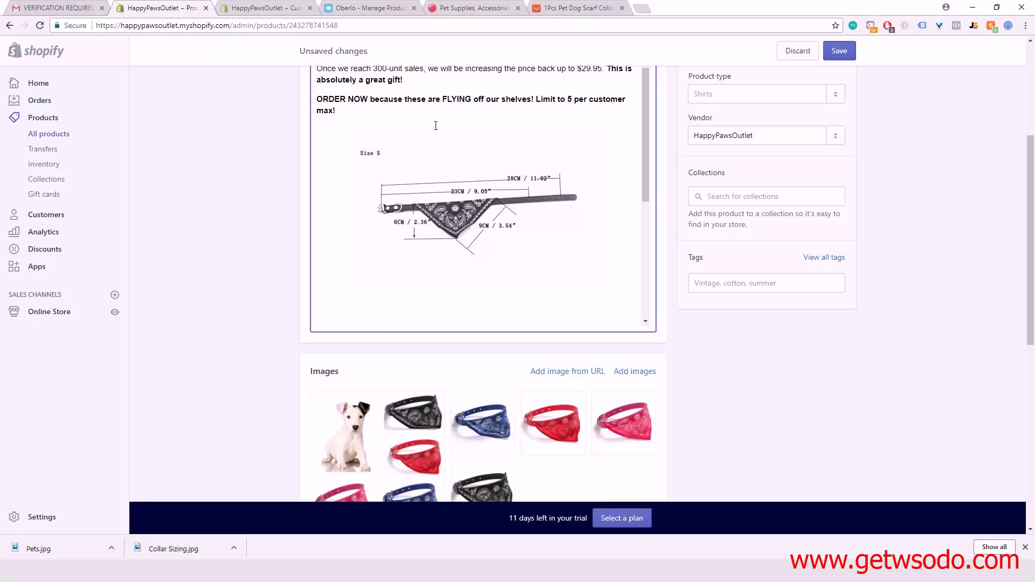
key("BackSpace")
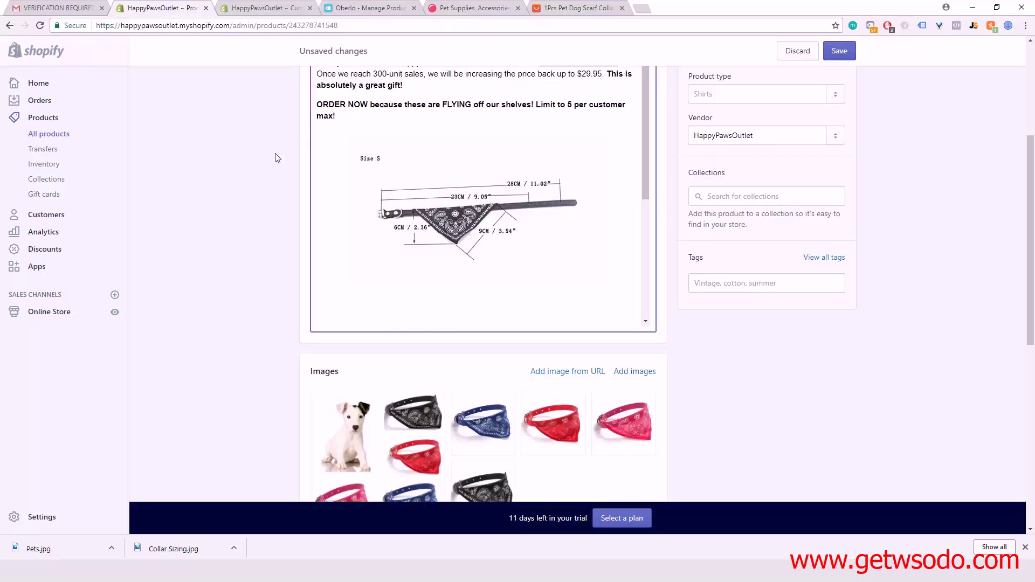
Step: Upload the Pets image from the desktop and insert it in the description below the collar sizing image
scroll(275, 156, "up", 3)
left_click(371, 203)
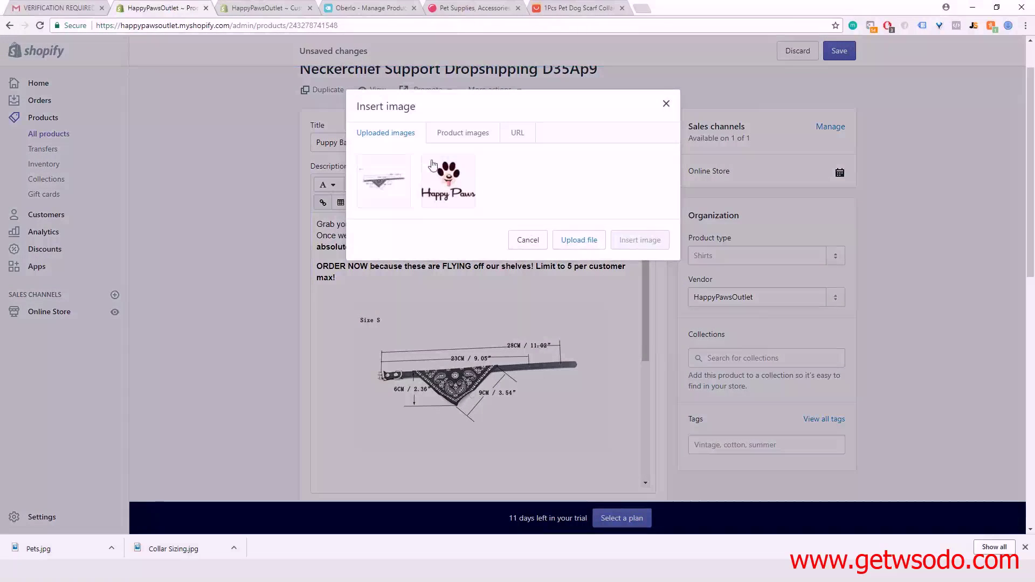
left_click(577, 237)
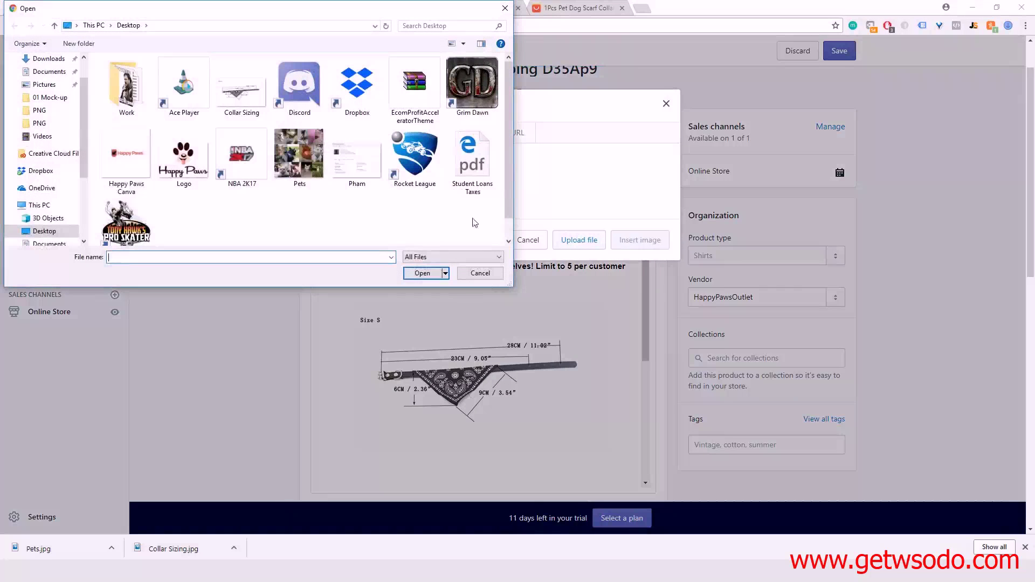
left_click(300, 159)
left_click(422, 273)
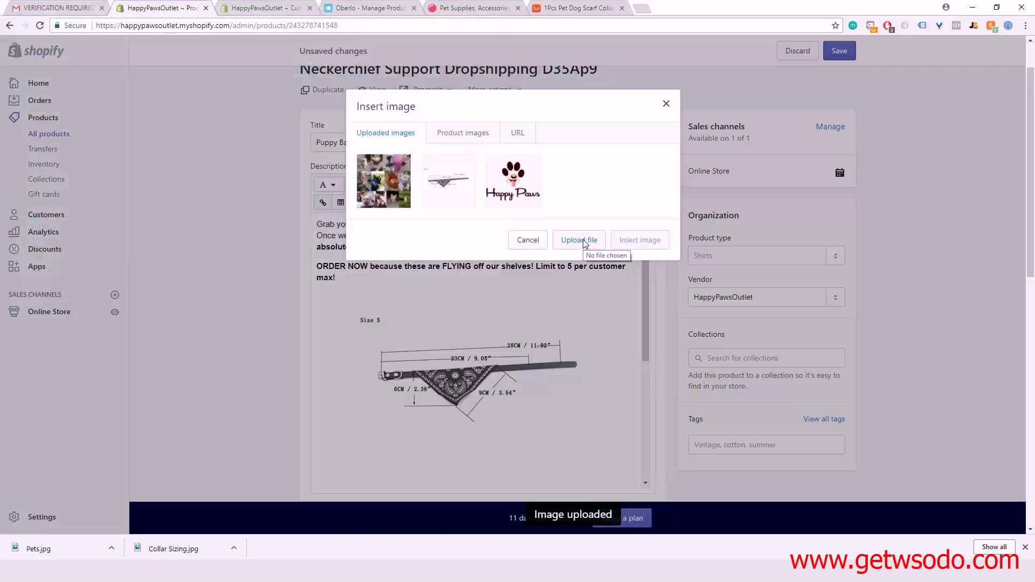
left_click(388, 183)
left_click(647, 321)
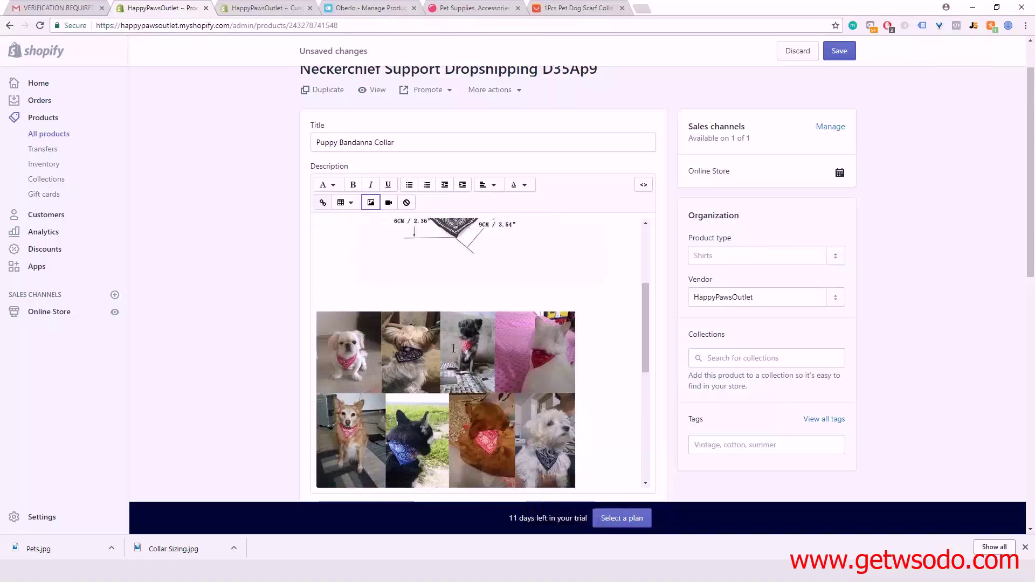
Step: Center-align the pets photo collage and place the cursor on the blank line above it
left_click(472, 345)
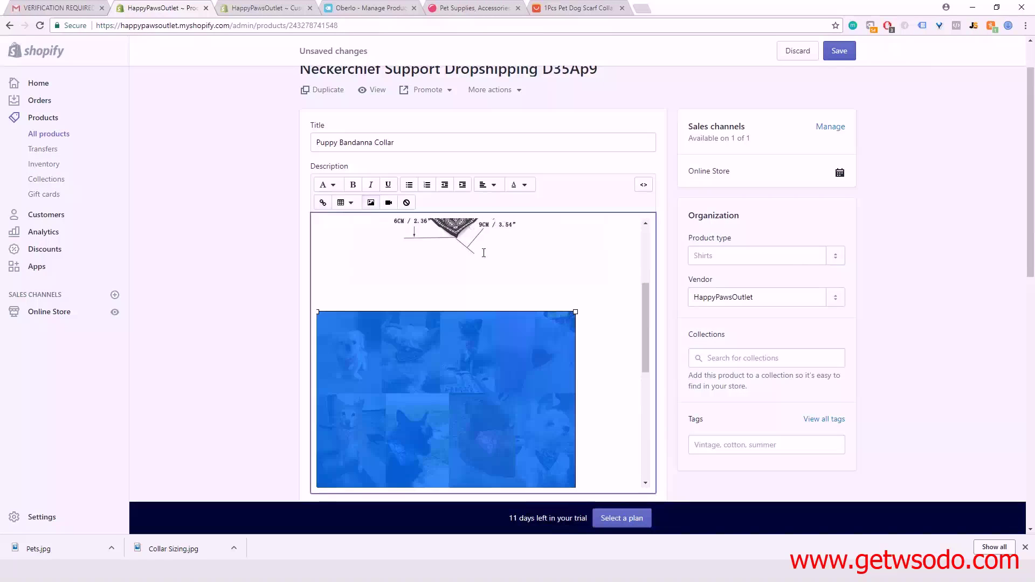
left_click(487, 185)
left_click(499, 229)
left_click(515, 286)
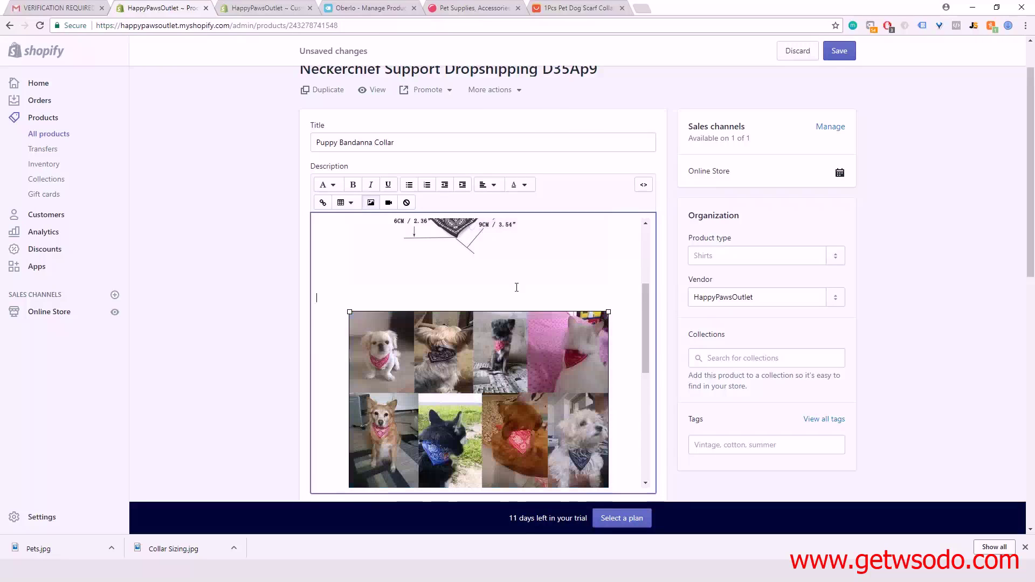
scroll(476, 290, "up", 1)
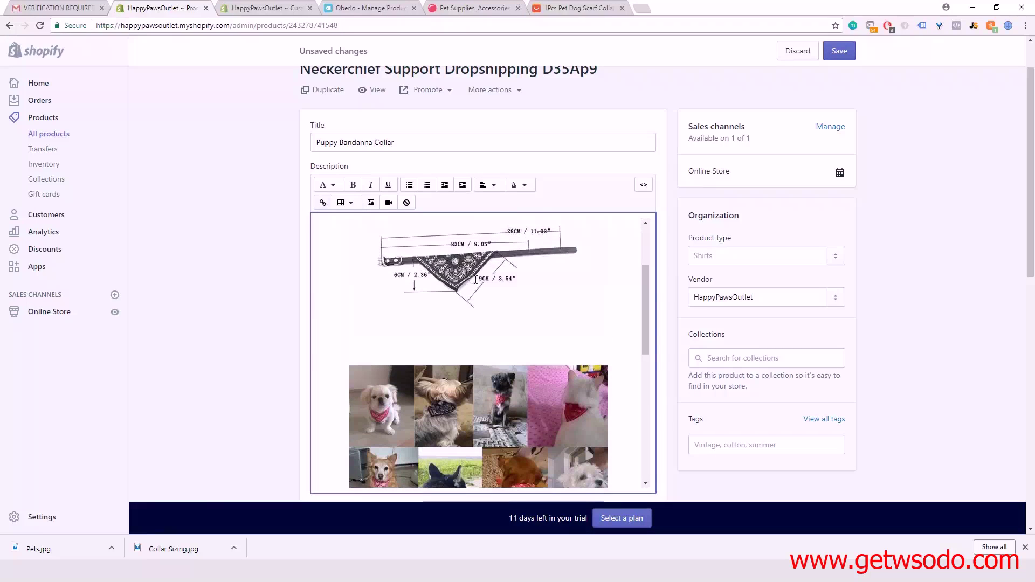
Step: Remove the extra blank line between the collar sizing image and the pets collage, and check the description layout
left_click(476, 290)
left_click(513, 360)
scroll(421, 324, "up", 3)
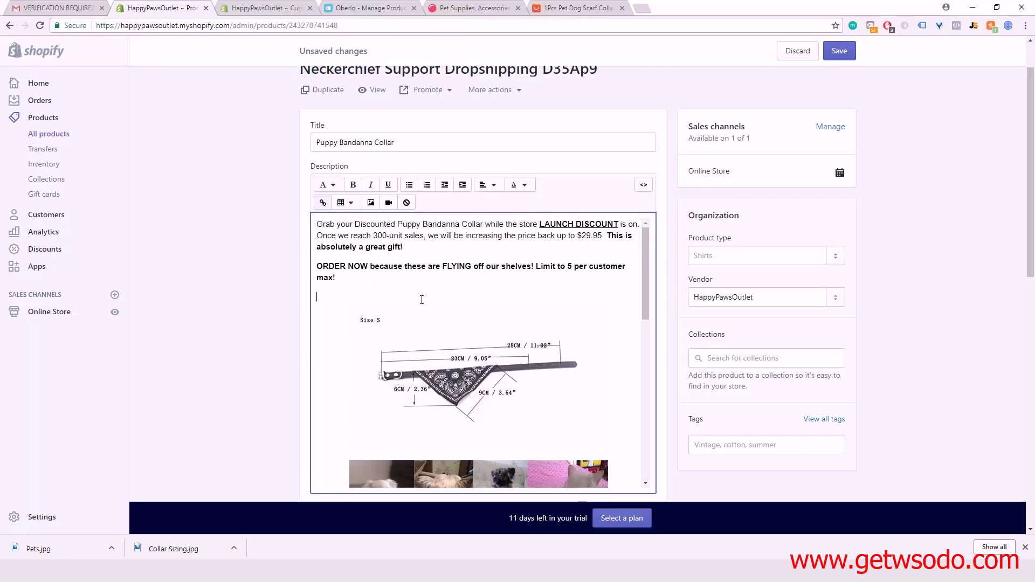
scroll(421, 299, "down", 10)
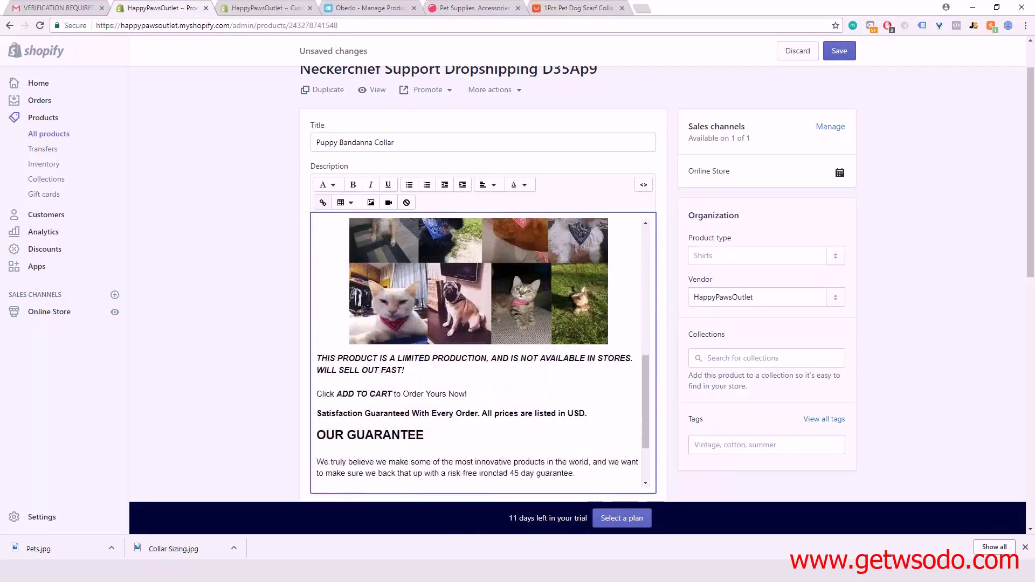
scroll(487, 318, "up", 3)
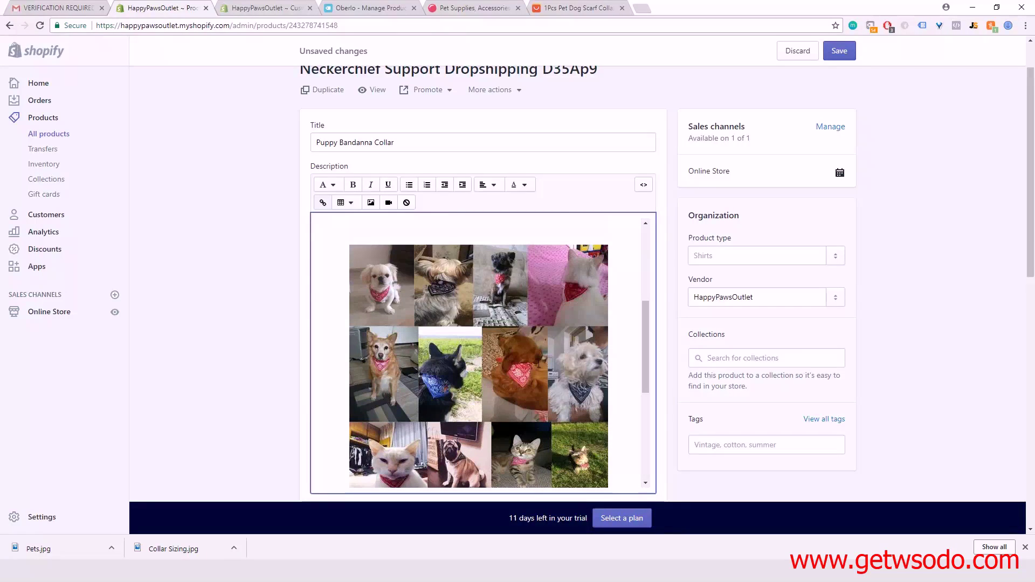
scroll(538, 364, "down", 1)
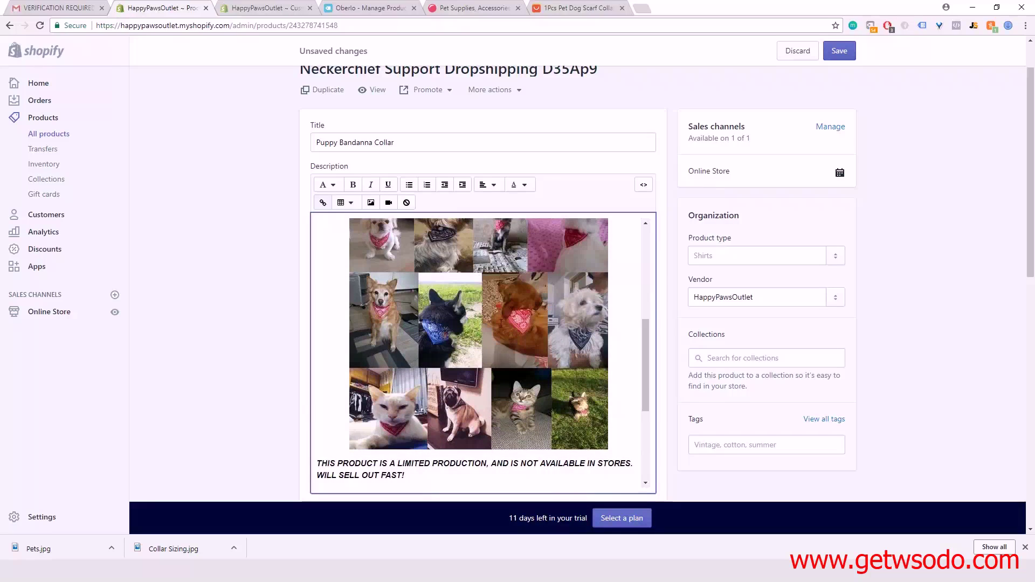
Step: Write "Have your pet stand out with this awesome Puppy Bandanna Collar!" on the blank line above the collar sizing image
scroll(367, 309, "up", 5)
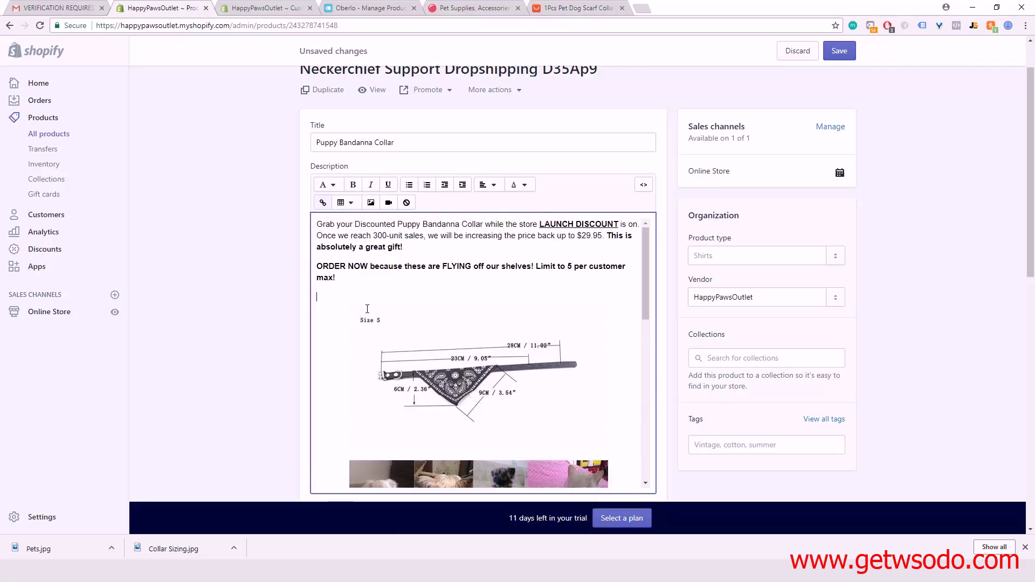
type("Have your pe")
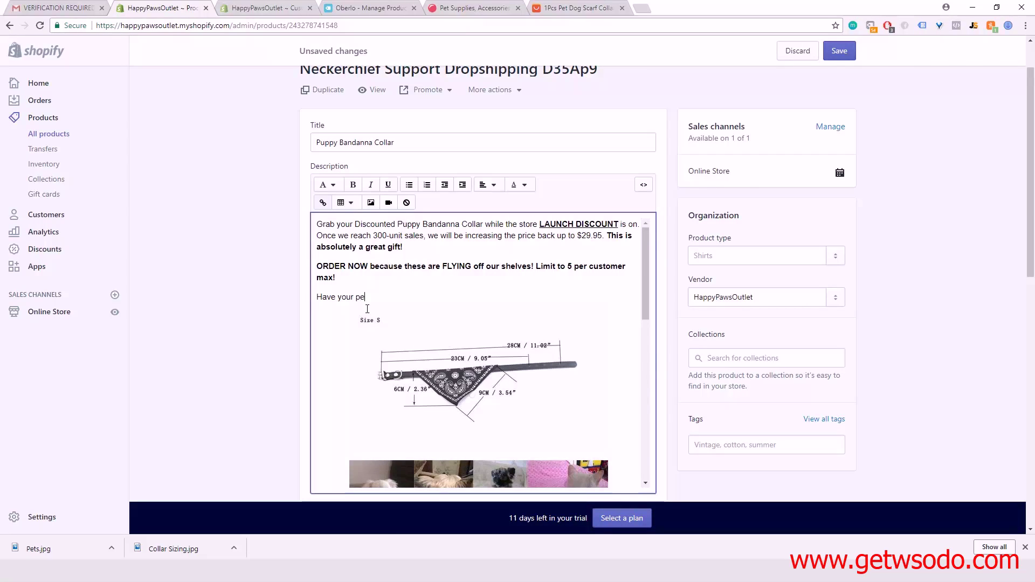
type("t stand out with this awersome")
key("BackSpace")
key("BackSpace")
key("BackSpace")
key("BackSpace")
key("BackSpace")
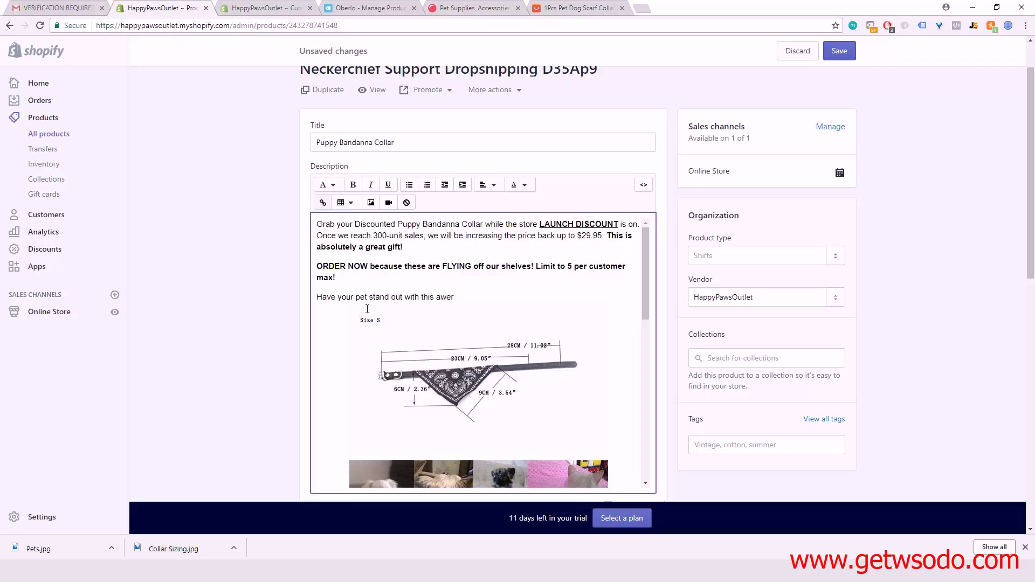
key("BackSpace")
type("some ")
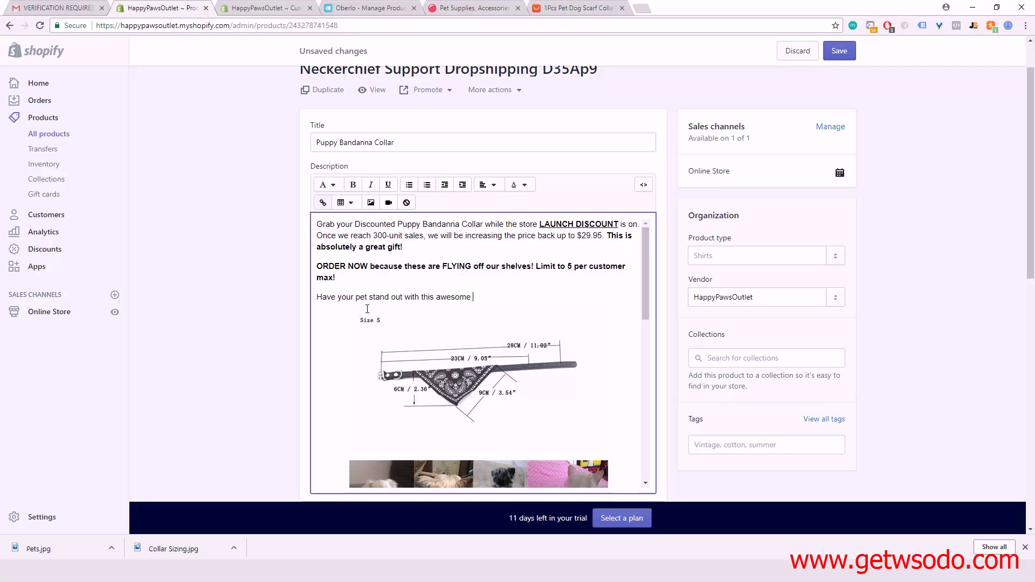
type("appy Bandanna Collar!")
Step: Add the sentence "Great for the most stylish of puppies." to the paragraph above the collar sizing image
type("Great fo")
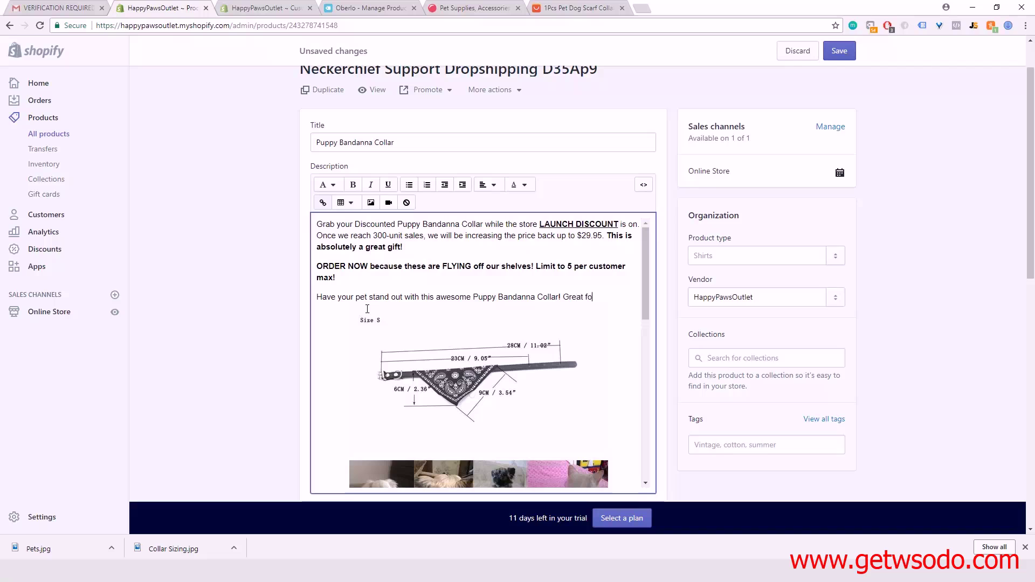
type("r the most stylish of")
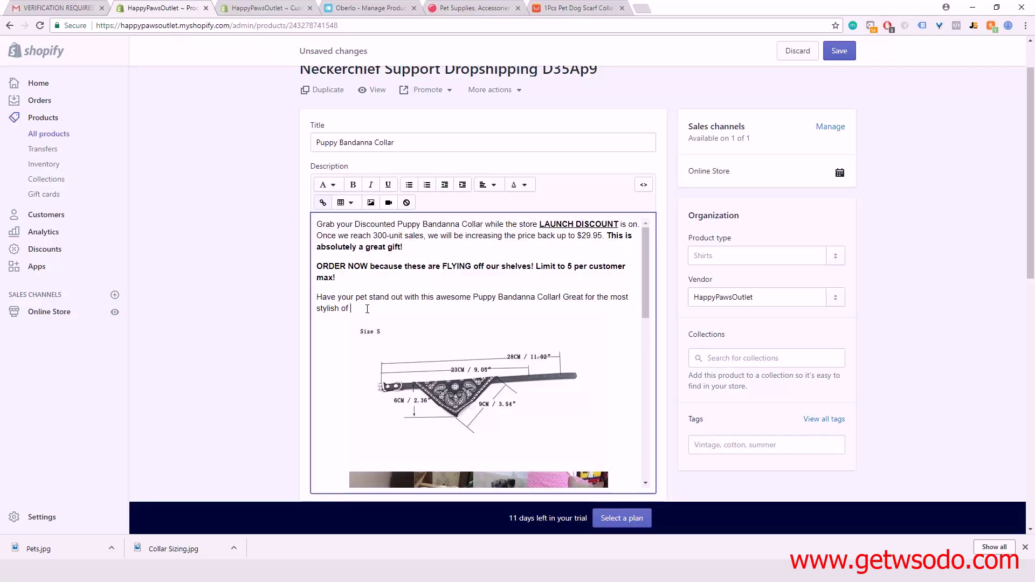
type(" puppies.")
Step: Continue the paragraph after "puppies." with "Comes in four different colors"
scroll(366, 308, "down", 4)
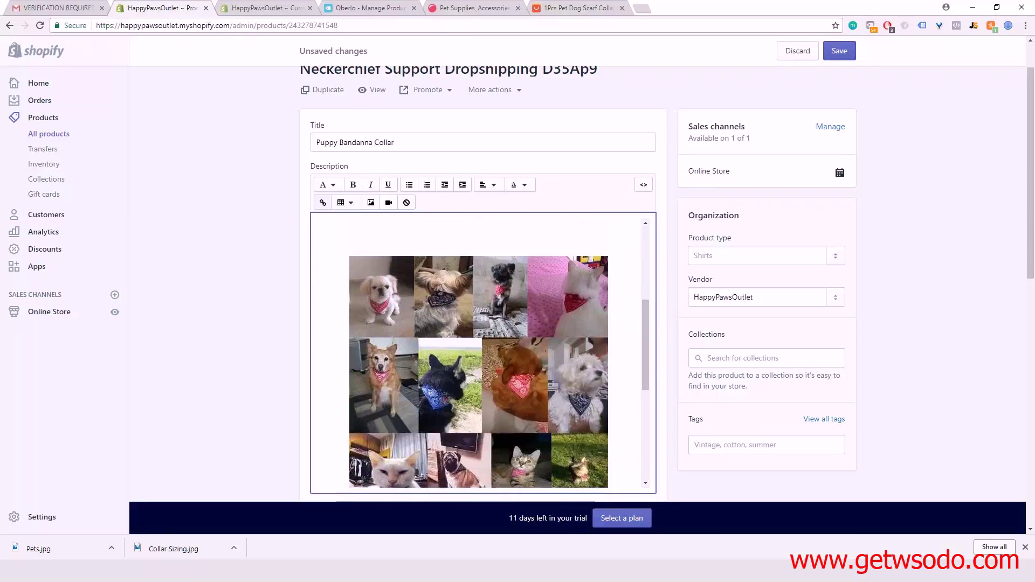
scroll(486, 373, "down", 2)
scroll(406, 302, "up", 6)
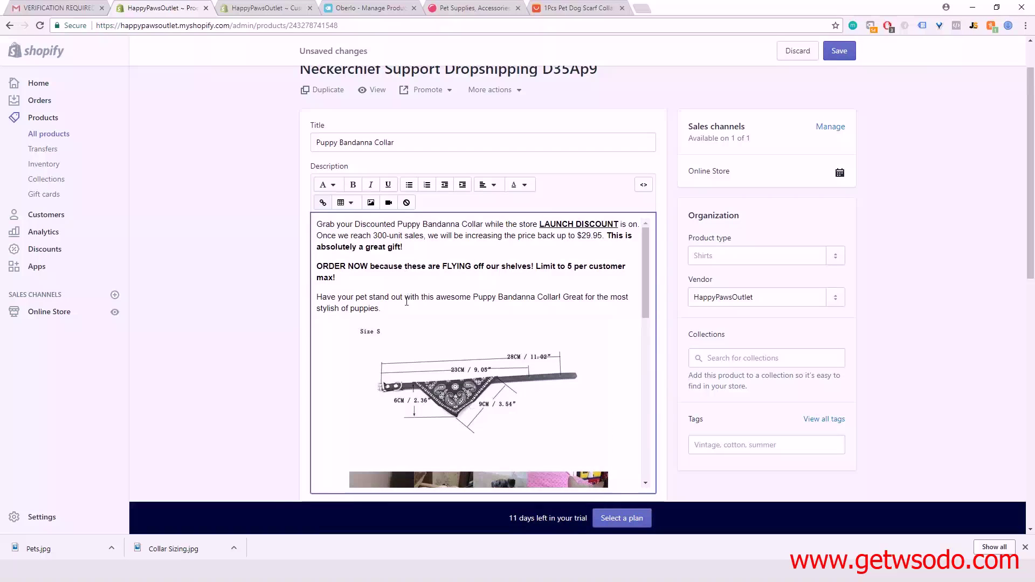
left_click(408, 315)
type("Comes")
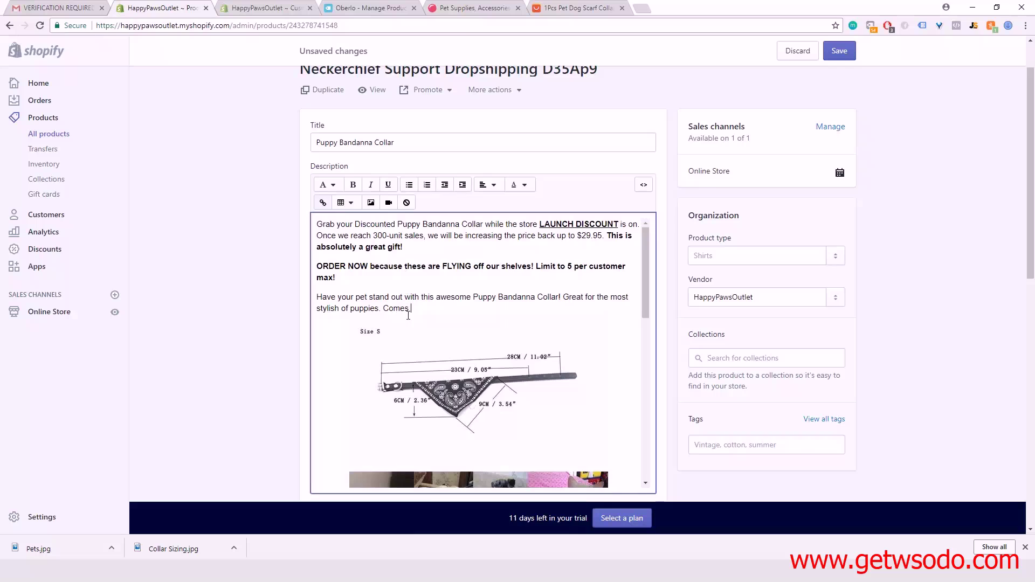
type(" in different")
key("BackSpace")
key("BackSpace")
key("BackSpace")
key("BackSpace")
key("BackSpace")
key("BackSpace")
key("BackSpace")
key("BackSpace")
key("BackSpace")
type("four differen")
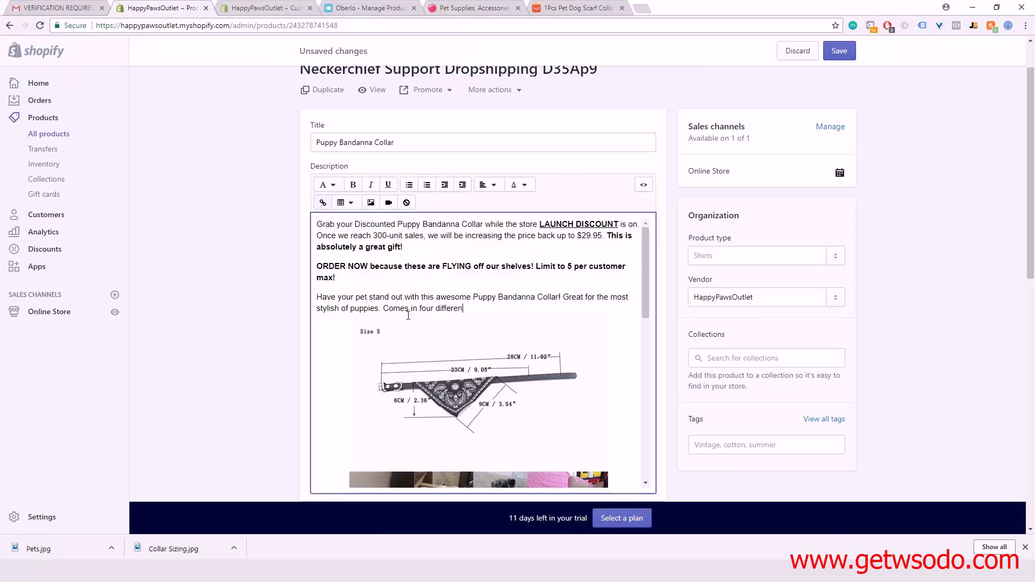
type("t colors")
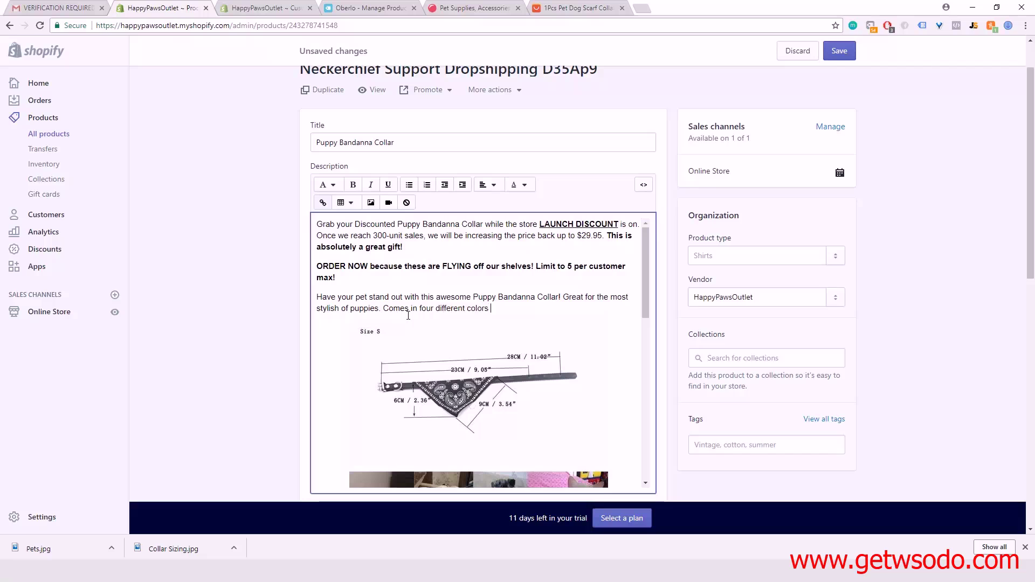
type(" for")
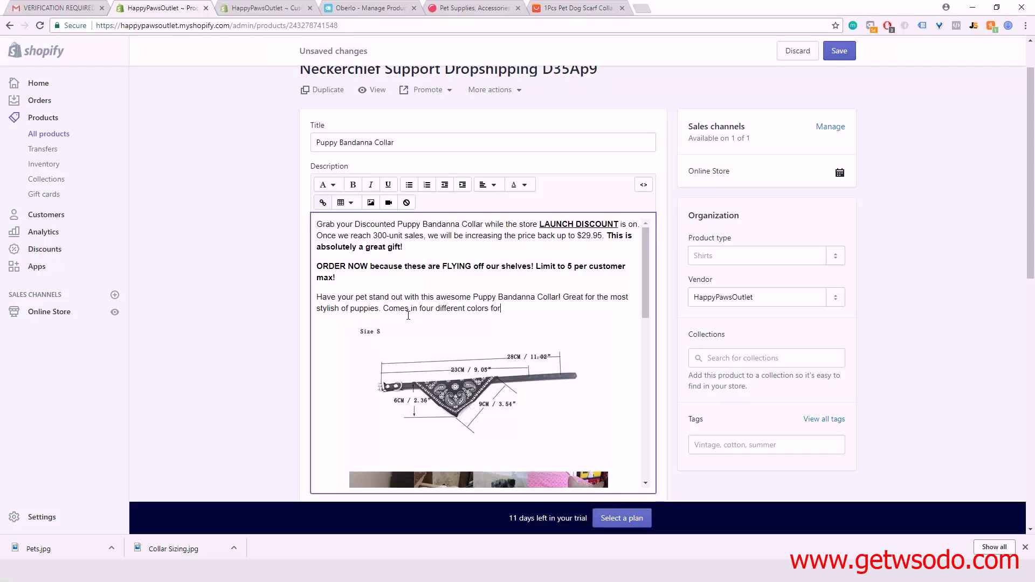
type(" your pup")
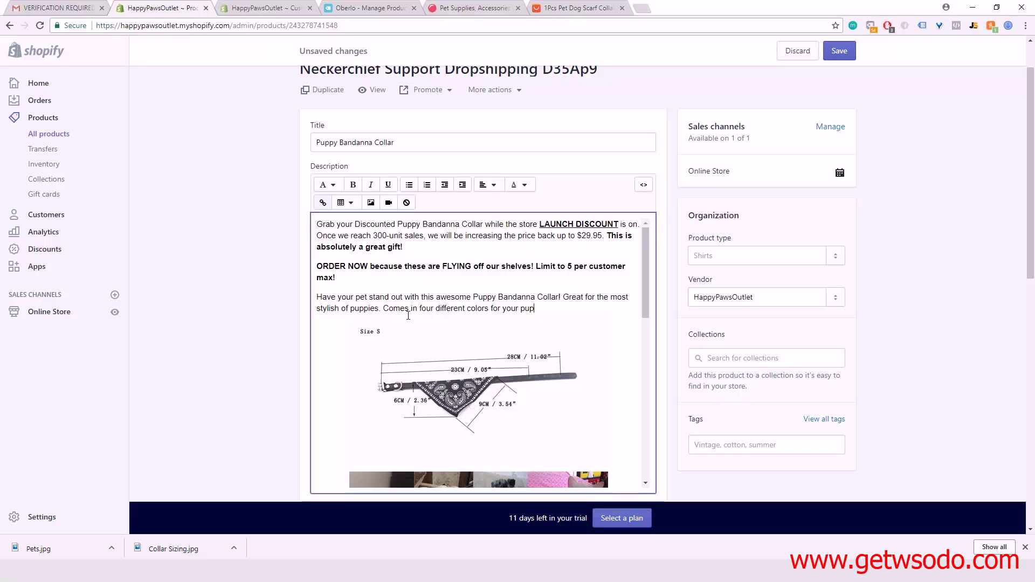
key("BackSpace")
key("BackSpace")
key("BackSpace")
key("BackSpace")
key("BackSpace")
key("BackSpace")
key("BackSpace")
key("BackSpace")
key("BackSpace")
key("BackSpace")
key("BackSpace")
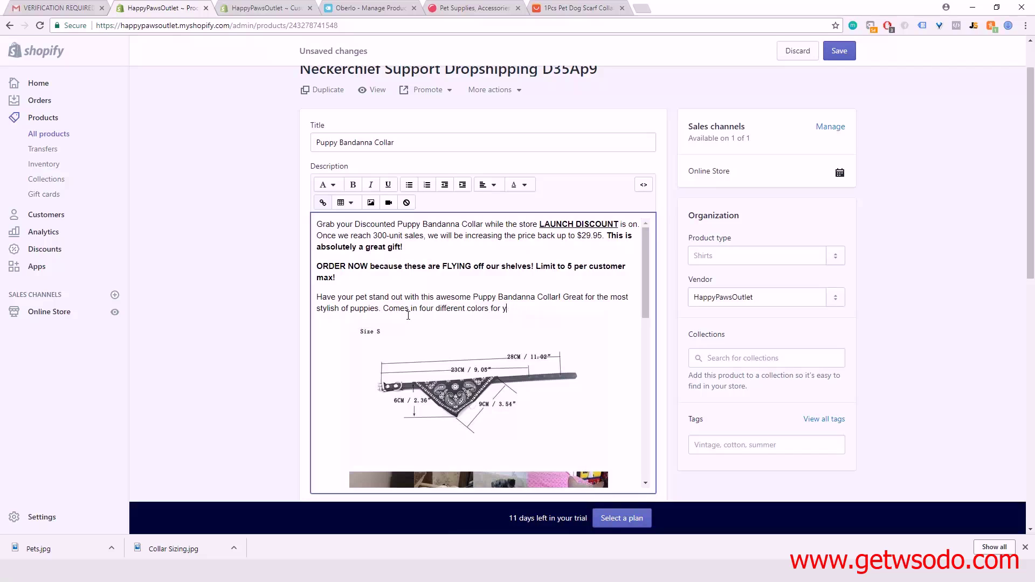
Step: Complete the colors sentence with "to satisfy all puppy tastes."
type("to sat")
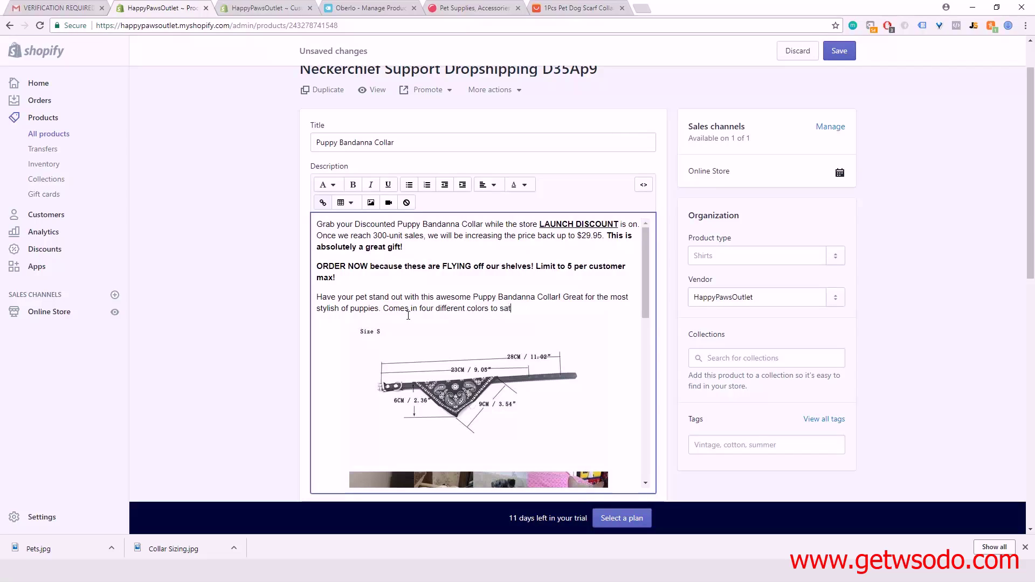
type("isy")
key("BackSpace")
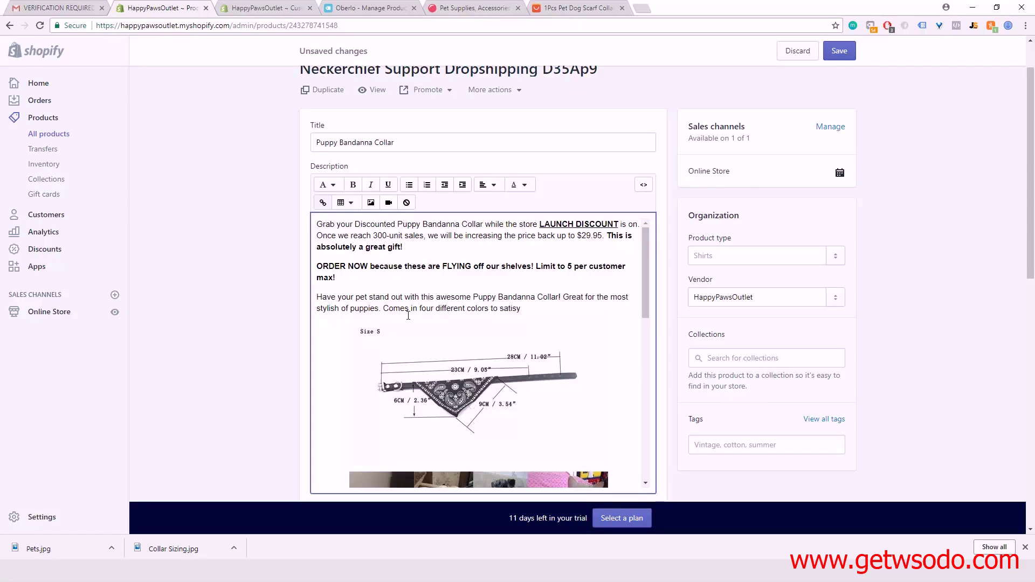
type("fy ")
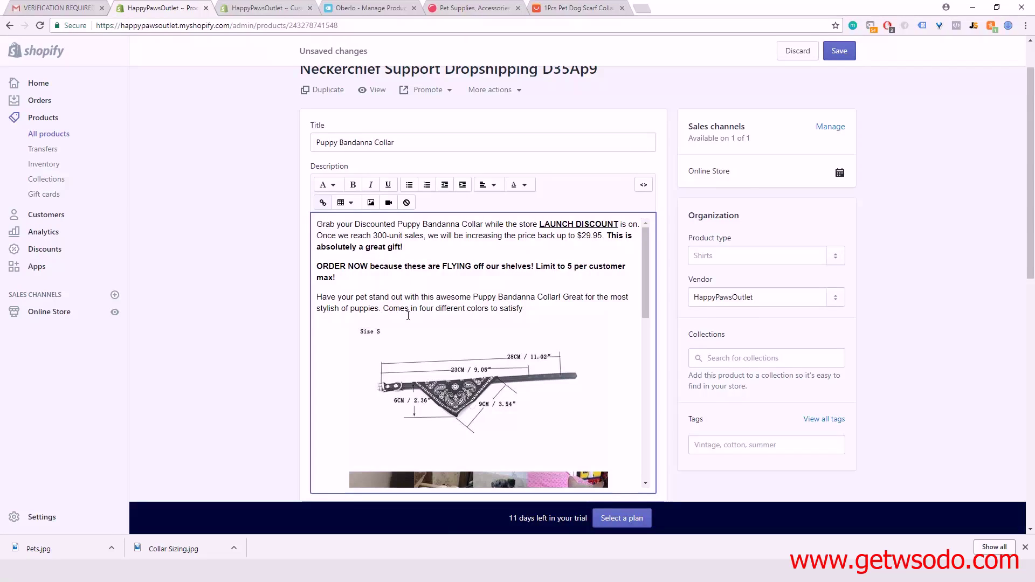
type("all pu")
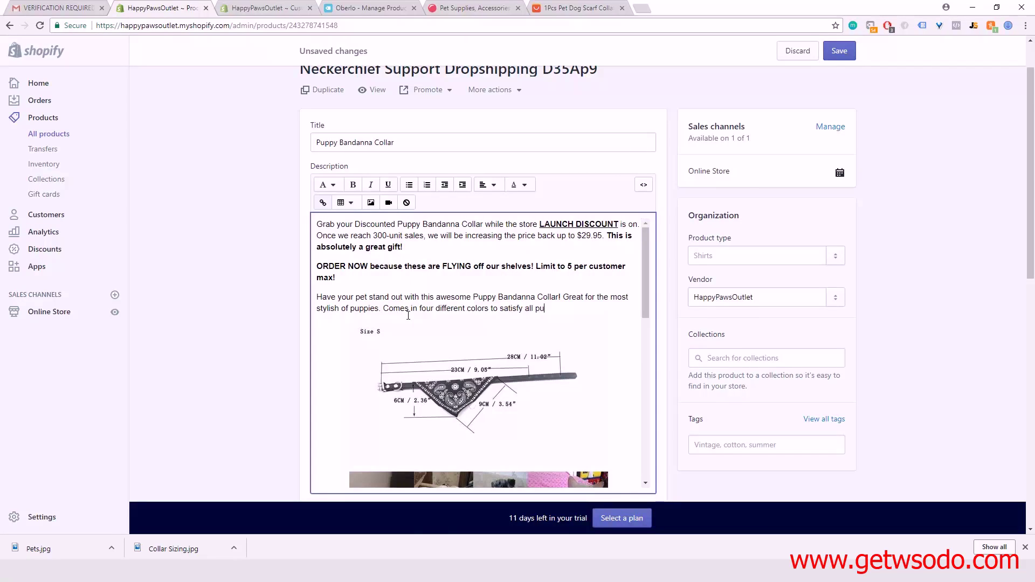
type("ppy tas")
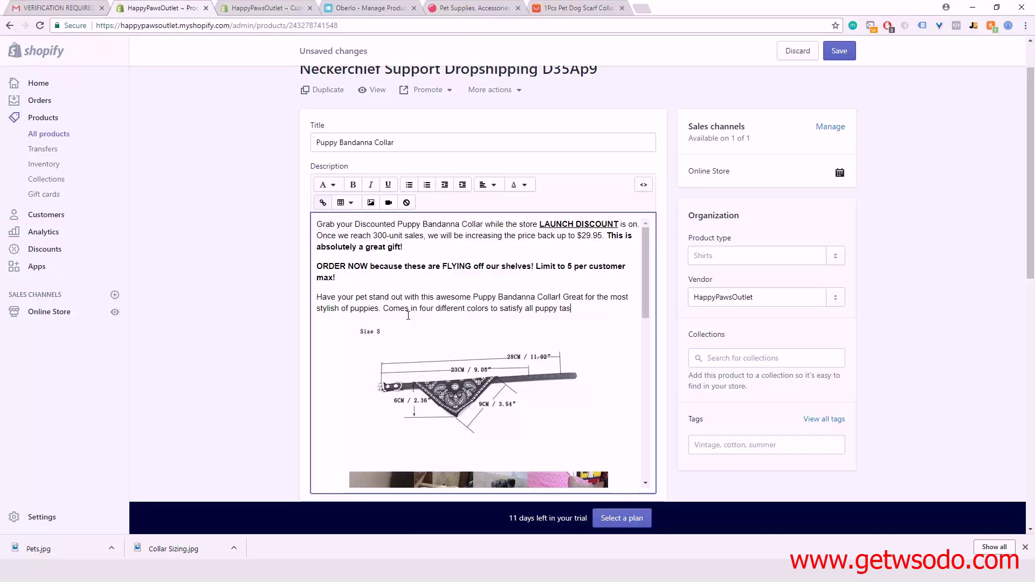
type("tes.")
Step: End the paragraph above the sizing image with "Grab yours today and gift it to your favorite puppy!"
scroll(408, 316, "down", 15)
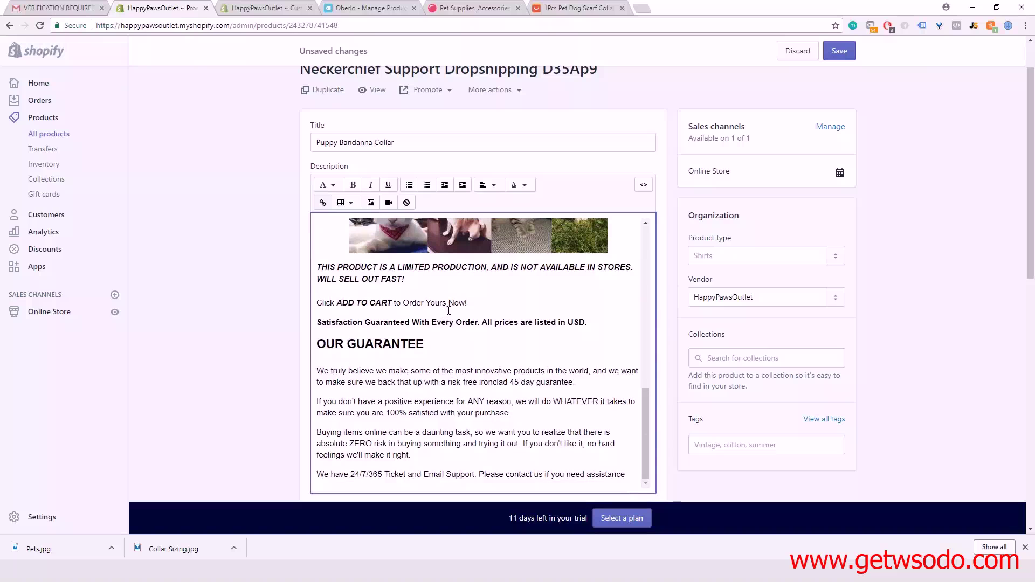
scroll(451, 310, "up", 5)
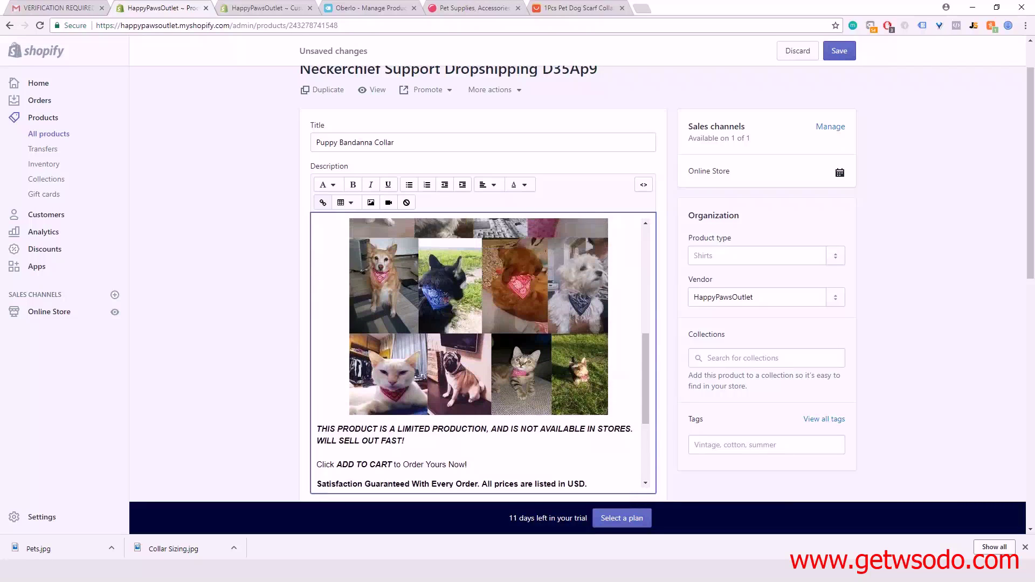
scroll(451, 310, "up", 5)
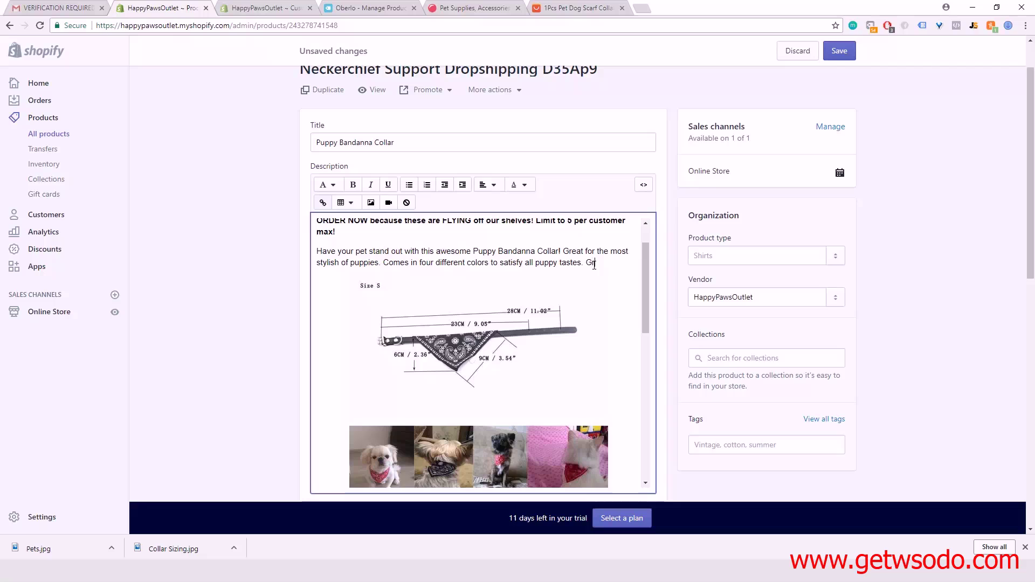
type("ab your")
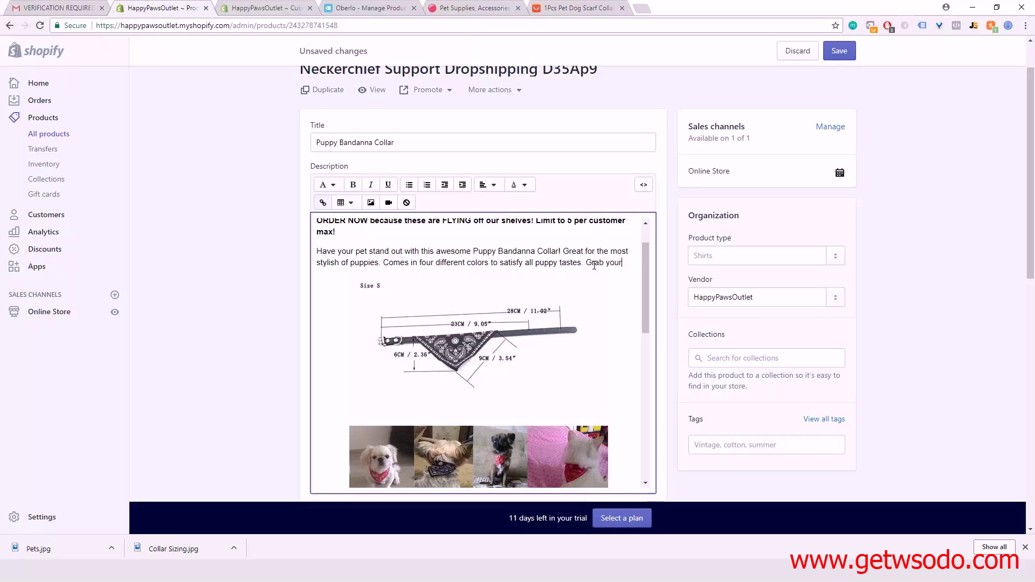
type("s today ")
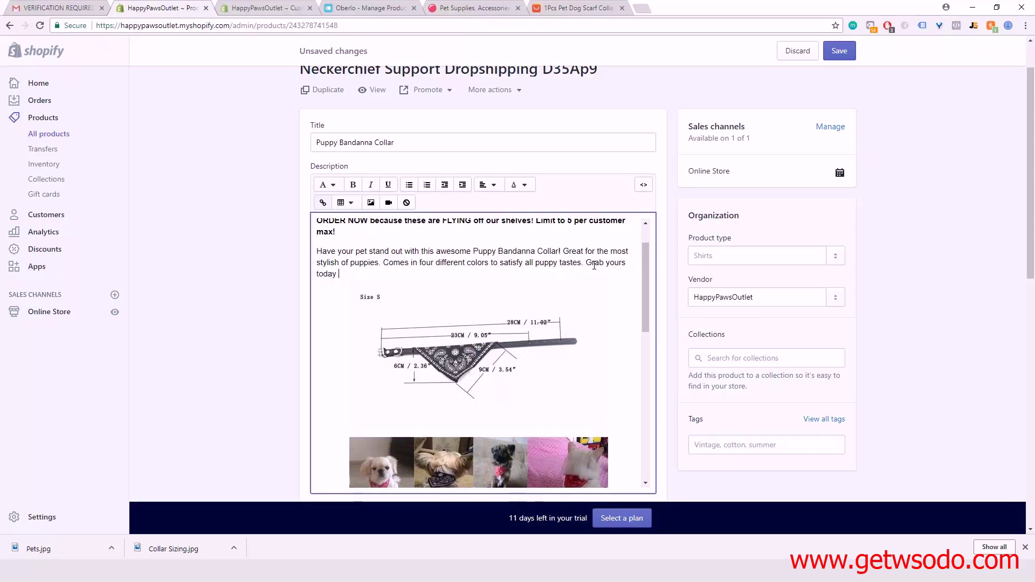
type("and")
type(" gift it to")
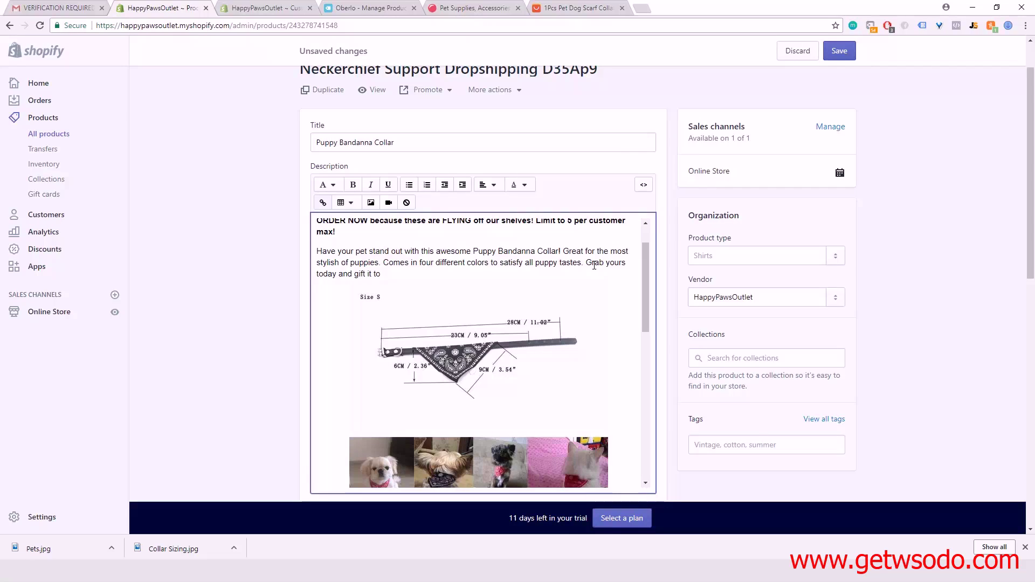
type(" your favori")
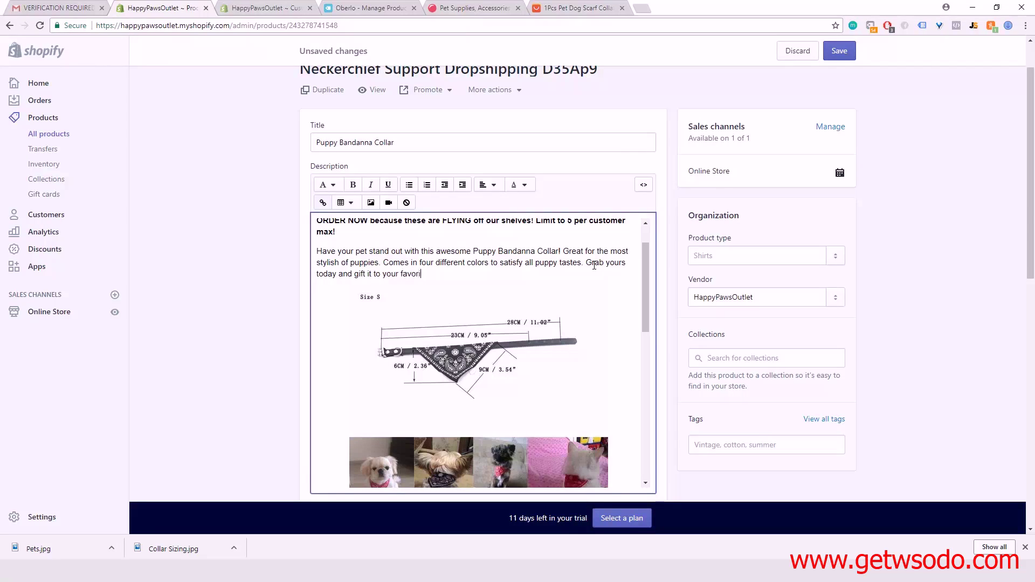
type("te puppy!")
Step: Review the whole description, from the new paragraph through the sizing image and pets collage to the guarantee text
scroll(501, 345, "down", 2)
scroll(460, 311, "up", 2)
scroll(467, 350, "down", 4)
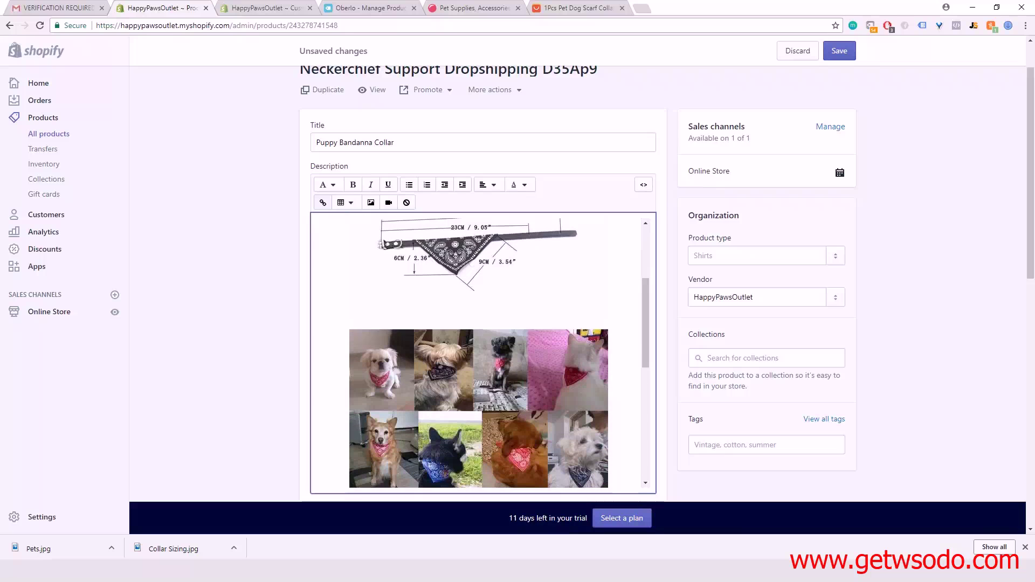
scroll(468, 350, "down", 1)
scroll(467, 351, "up", 8)
scroll(470, 349, "down", 2)
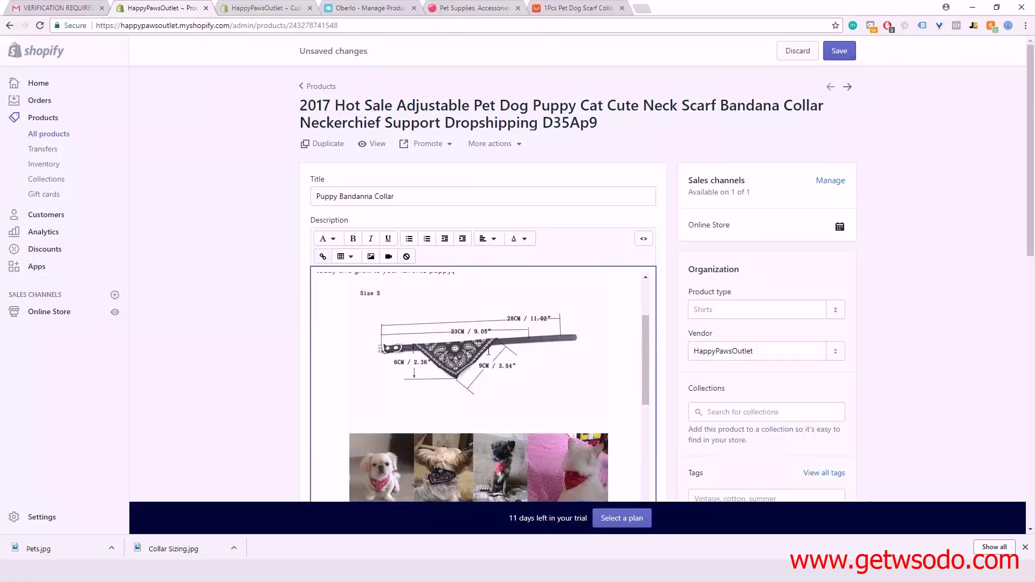
scroll(455, 340, "up", 1)
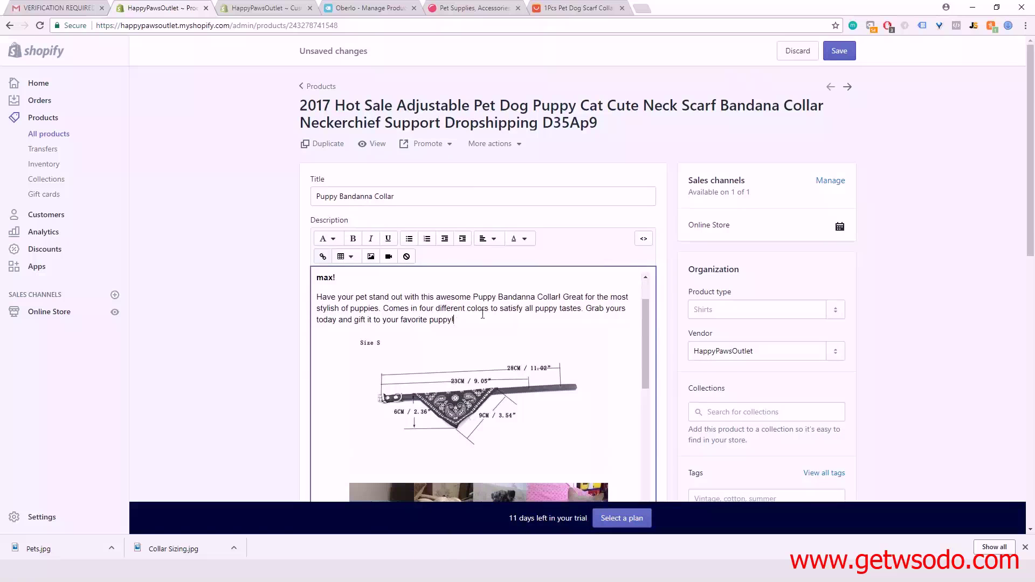
scroll(448, 330, "down", 8)
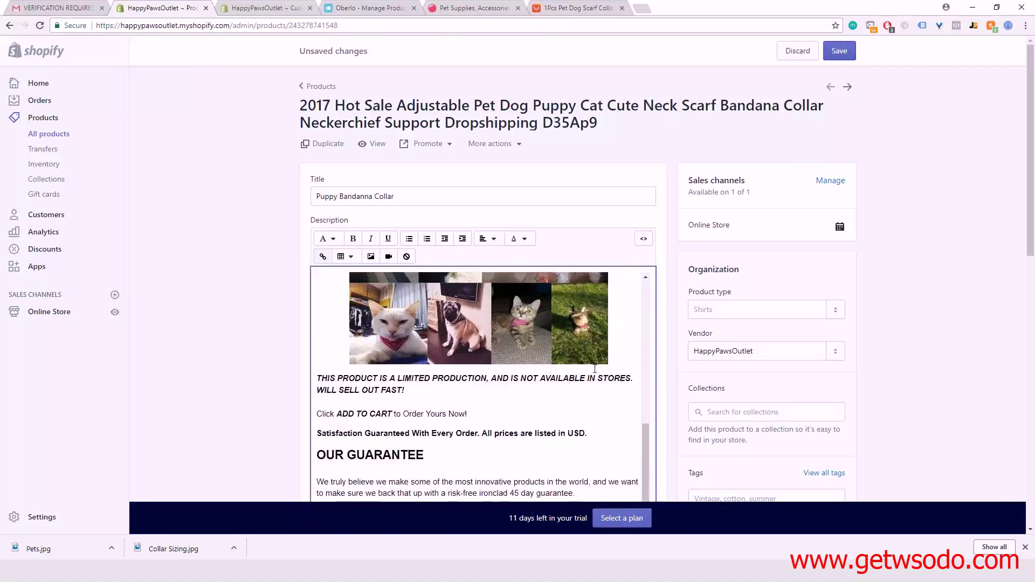
scroll(546, 373, "up", 8)
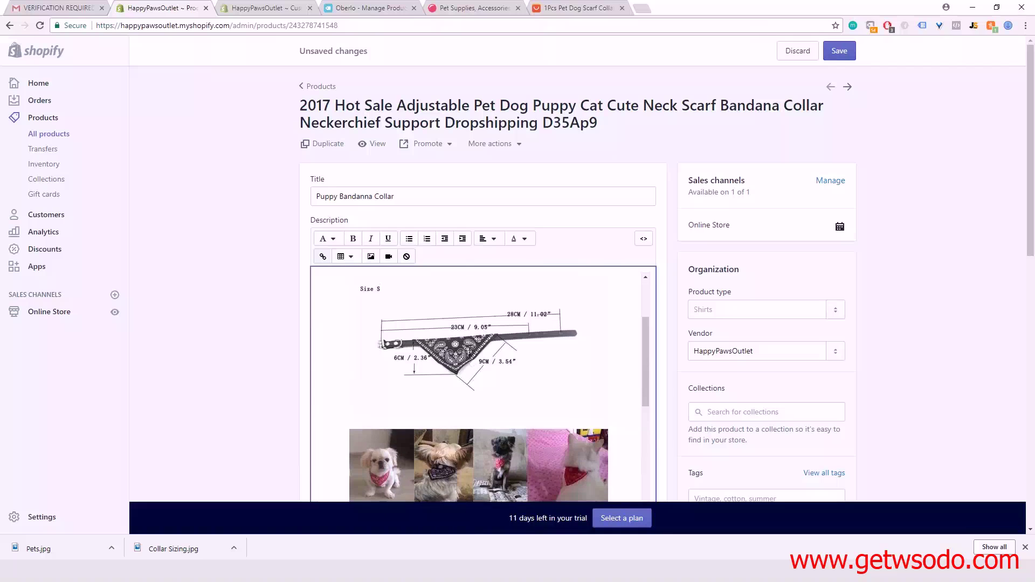
Step: Save the product with its new title and description, and look over its images and variants
scroll(526, 385, "down", 3)
scroll(507, 345, "up", 2)
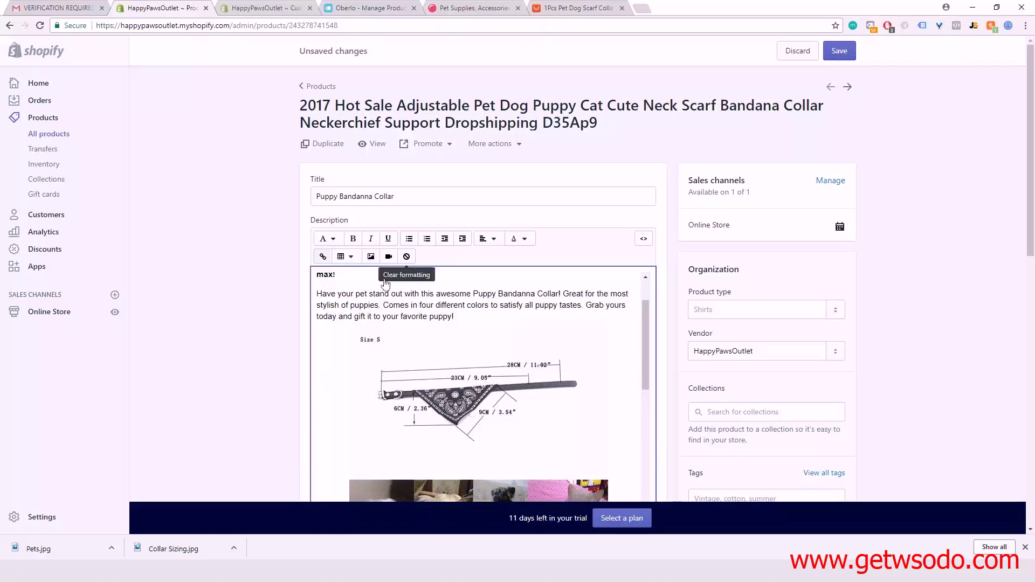
scroll(501, 331, "up", 1)
scroll(485, 334, "down", 4)
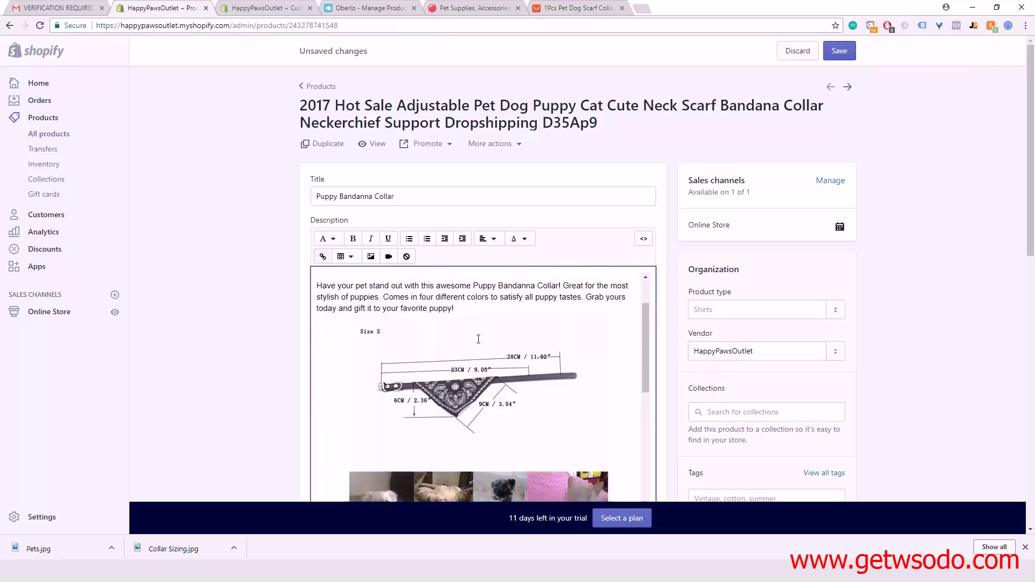
scroll(478, 339, "down", 1)
scroll(478, 339, "up", 5)
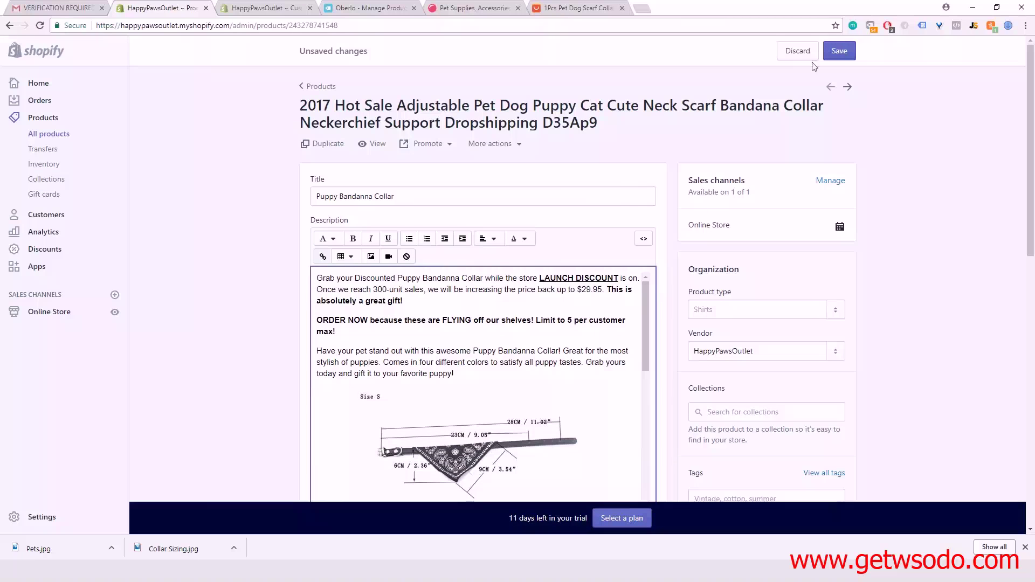
left_click(839, 50)
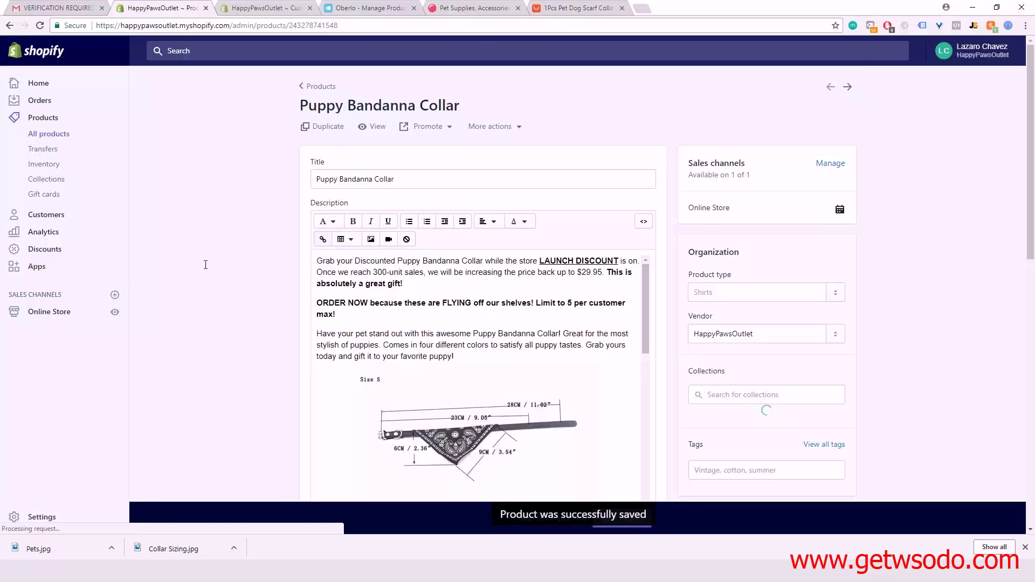
scroll(297, 274, "down", 5)
scroll(301, 277, "down", 6)
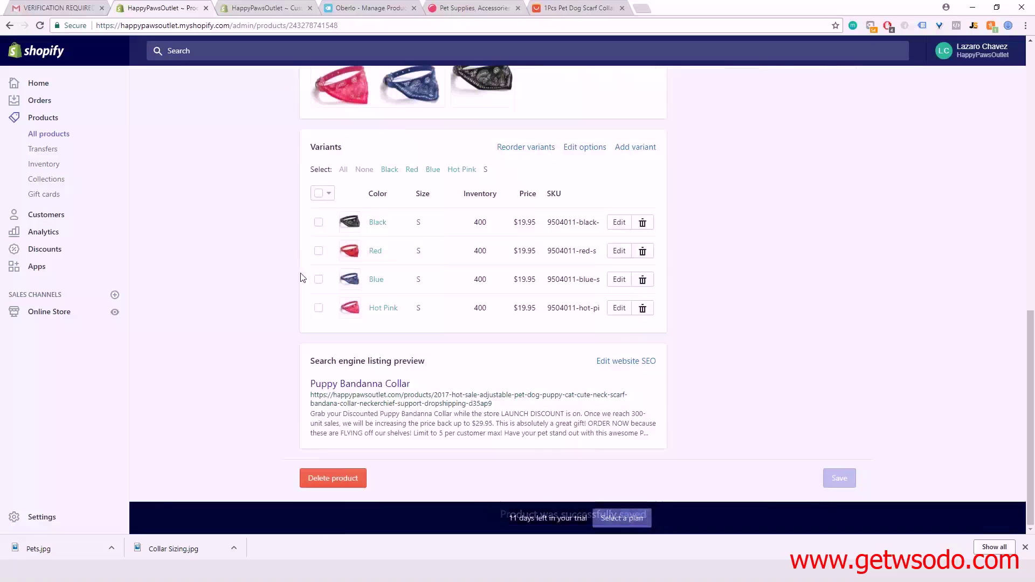
scroll(301, 277, "up", 3)
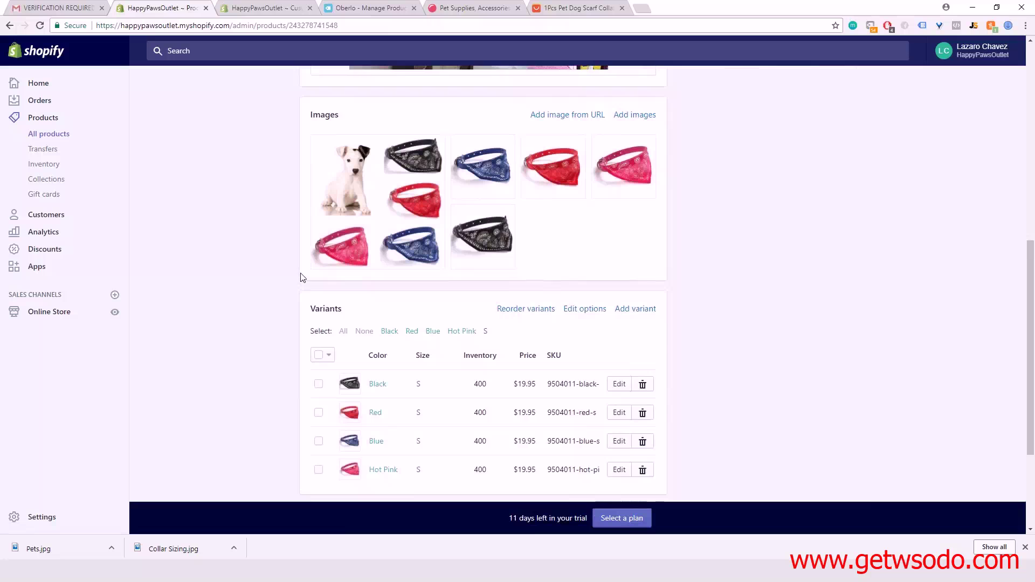
Step: Review the collar's product page in the theme editor's desktop preview, from the title and price through the description to the guarantee
left_click(261, 7)
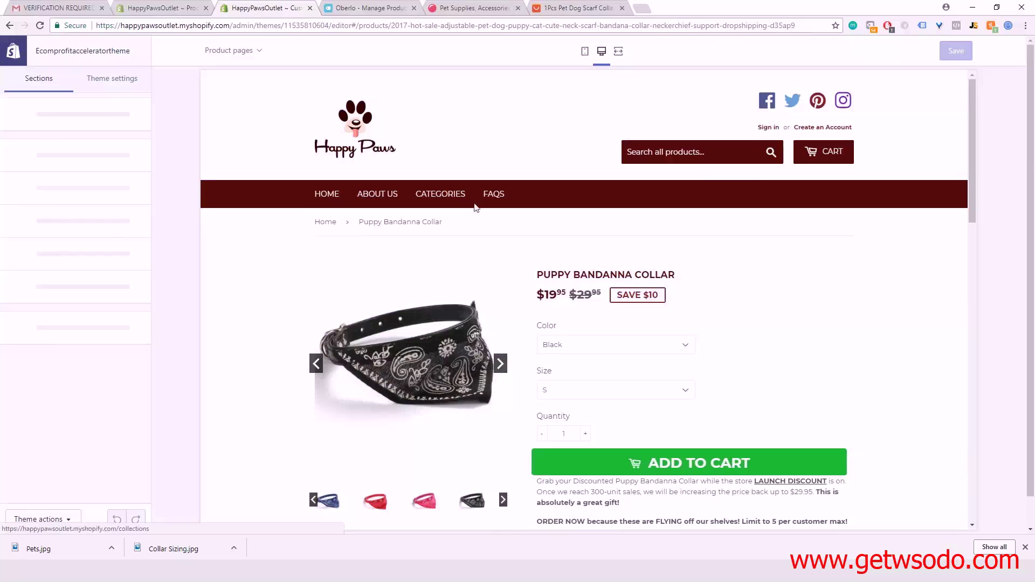
scroll(475, 207, "down", 2)
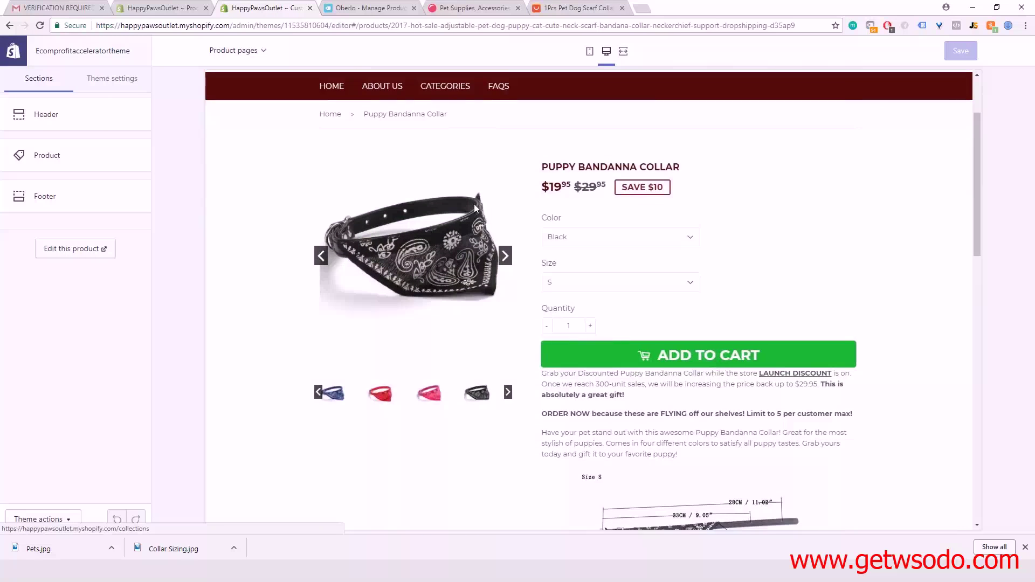
scroll(475, 208, "down", 2)
scroll(442, 270, "down", 2)
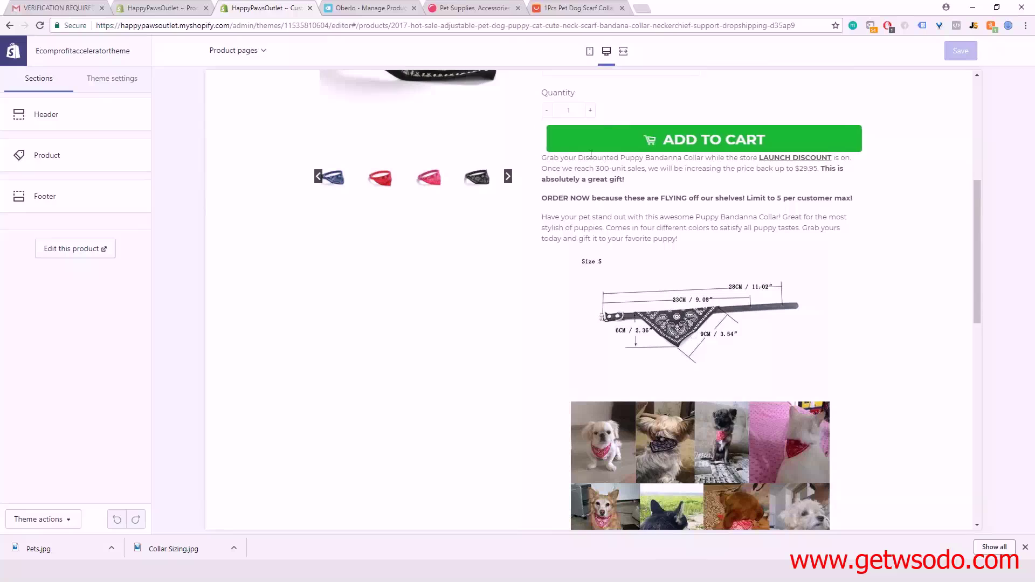
scroll(711, 292, "up", 5)
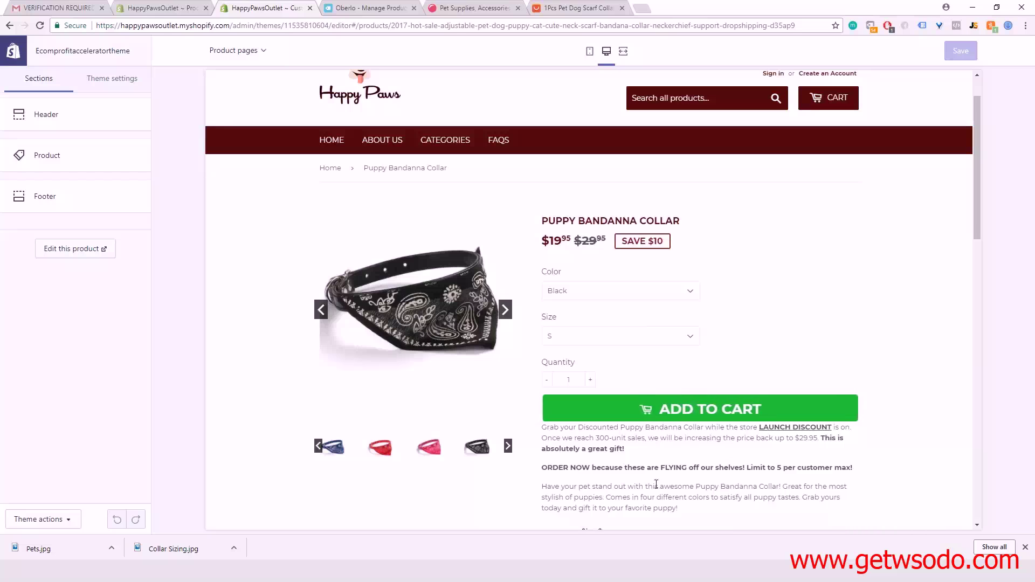
scroll(568, 319, "down", 3)
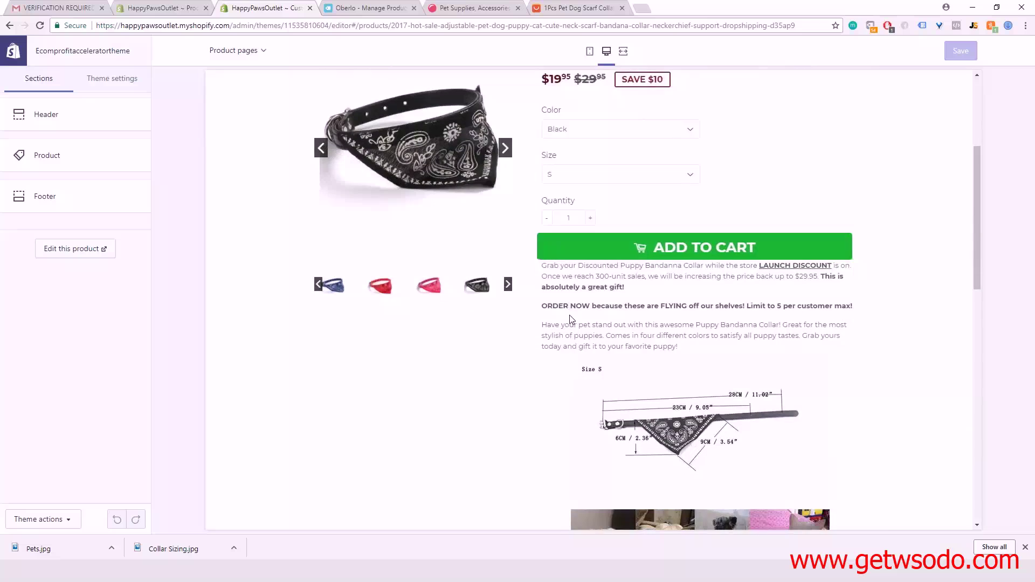
scroll(571, 318, "down", 9)
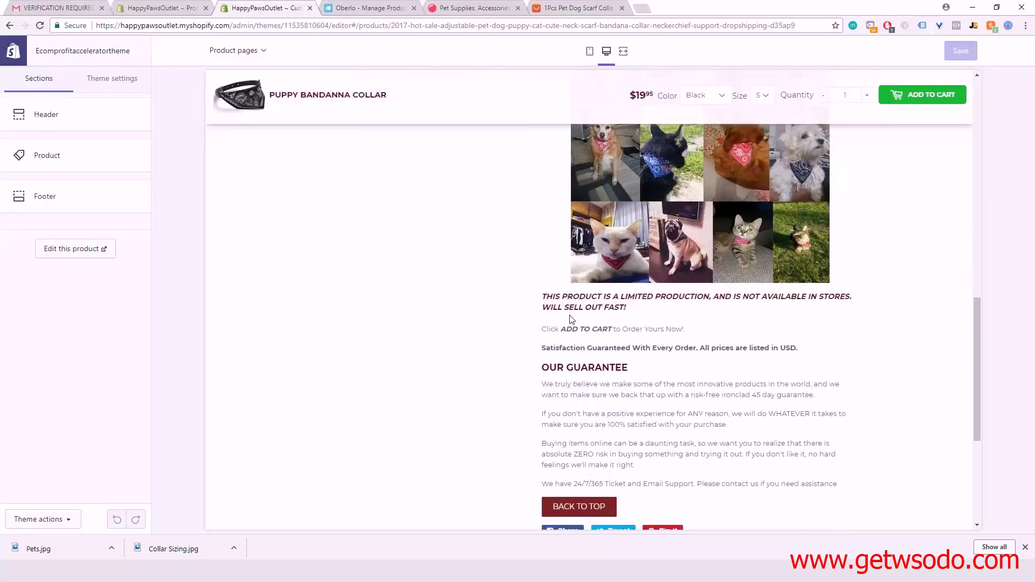
scroll(572, 319, "up", 14)
scroll(679, 379, "down", 5)
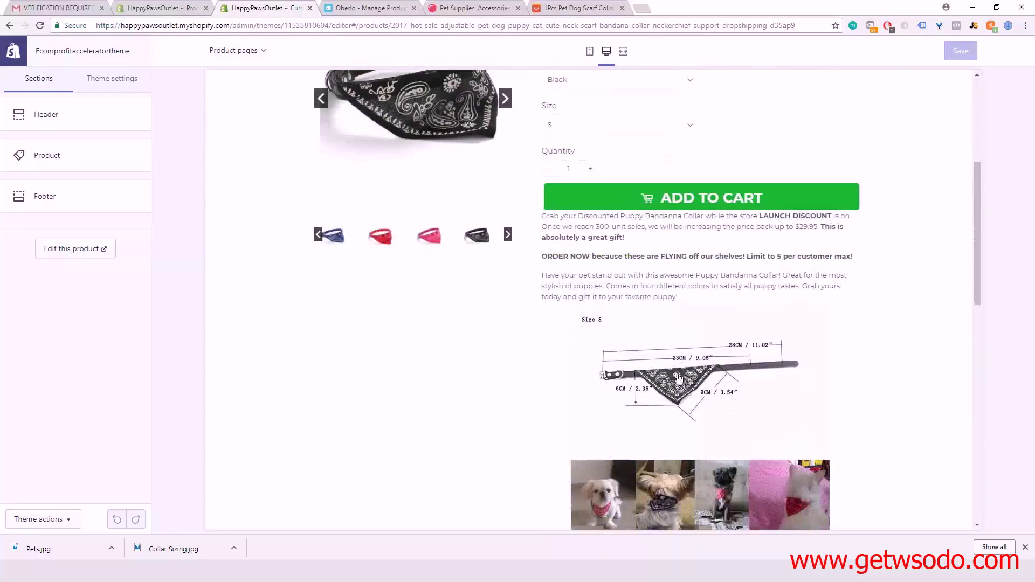
scroll(691, 372, "down", 4)
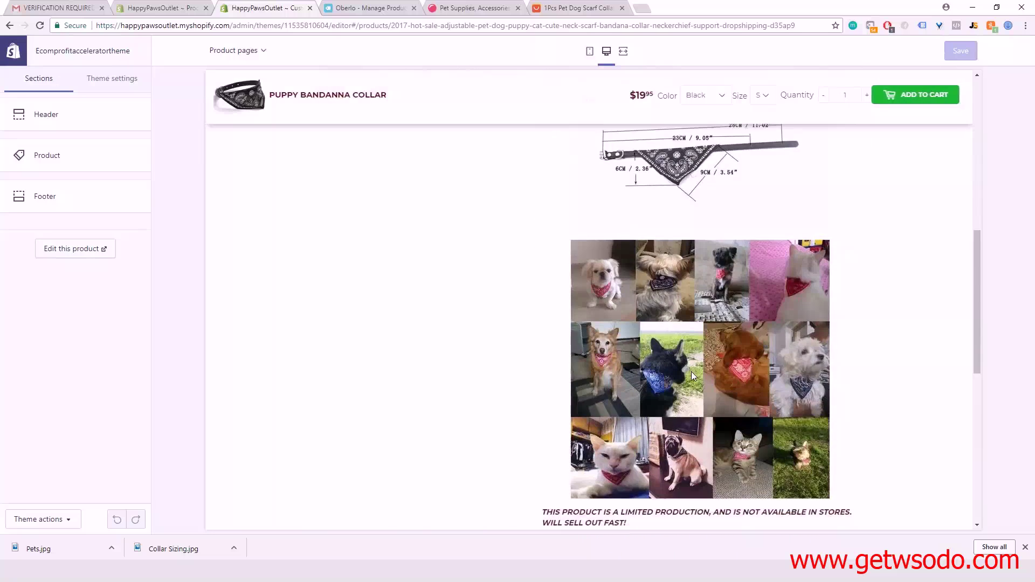
scroll(691, 371, "down", 6)
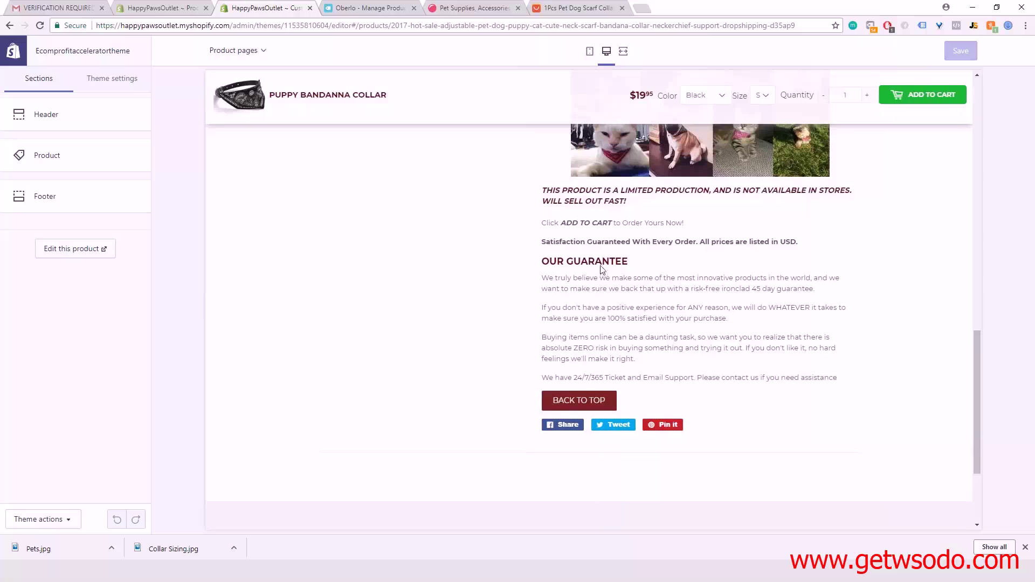
scroll(602, 270, "up", 10)
scroll(613, 309, "down", 1)
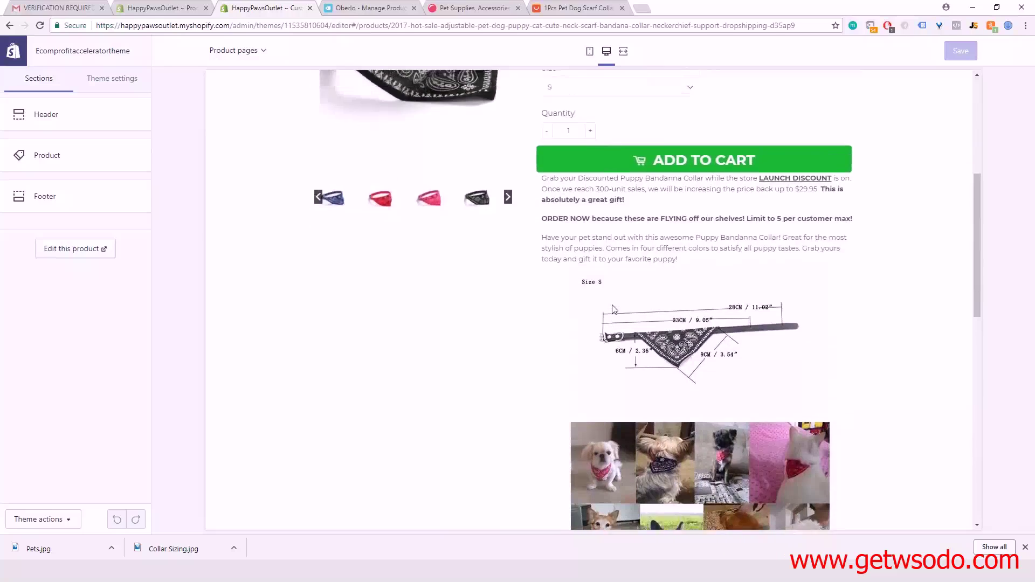
scroll(599, 161, "up", 4)
Step: Show the product page in the mobile preview and review it from the main image to the guarantee and share links
left_click(589, 51)
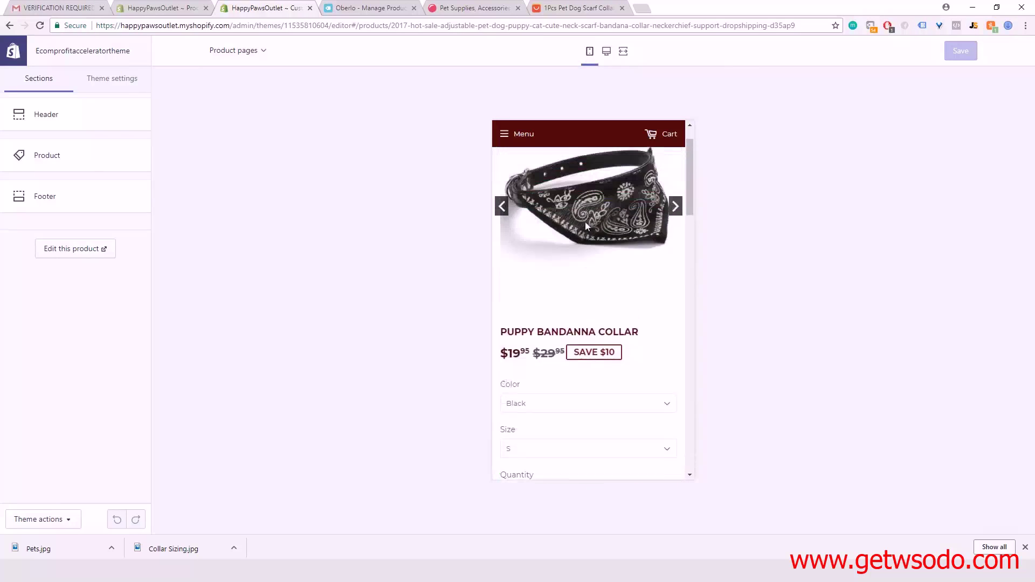
scroll(584, 219, "down", 6)
scroll(581, 241, "down", 3)
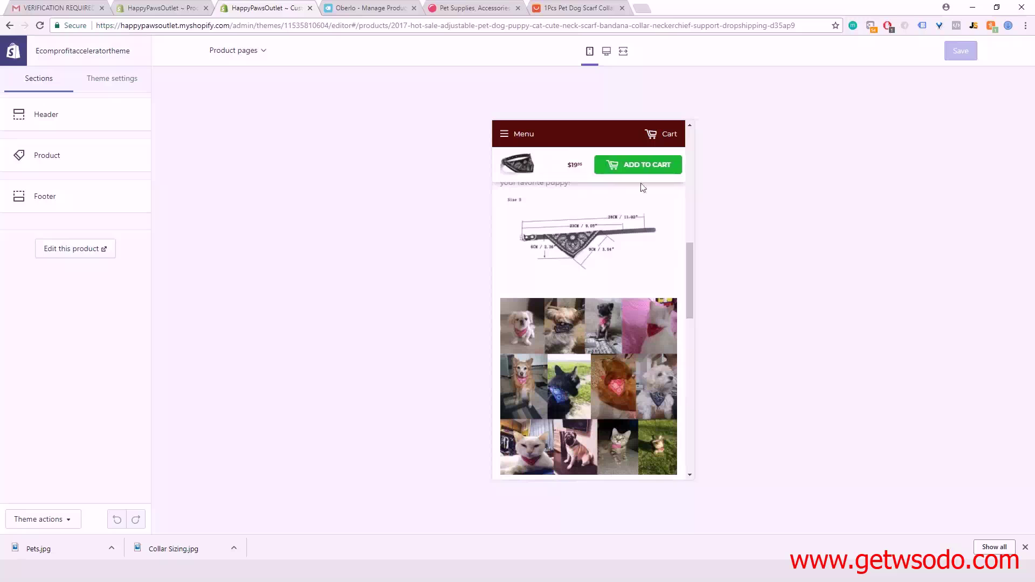
scroll(592, 297, "down", 1)
scroll(590, 292, "down", 8)
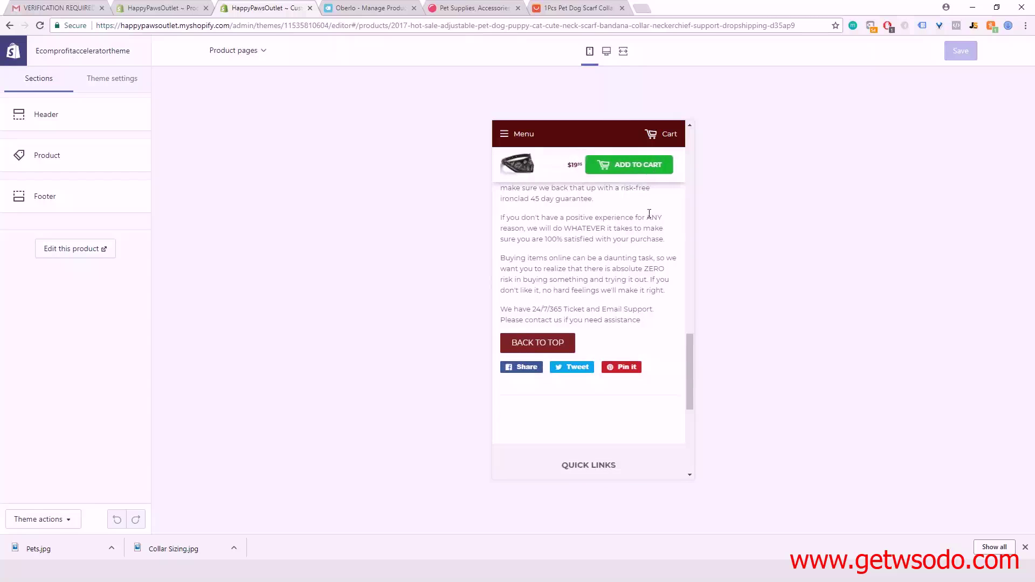
scroll(582, 280, "down", 1)
Step: Return to the top of the mobile product page and browse through the collar images
left_click(561, 289)
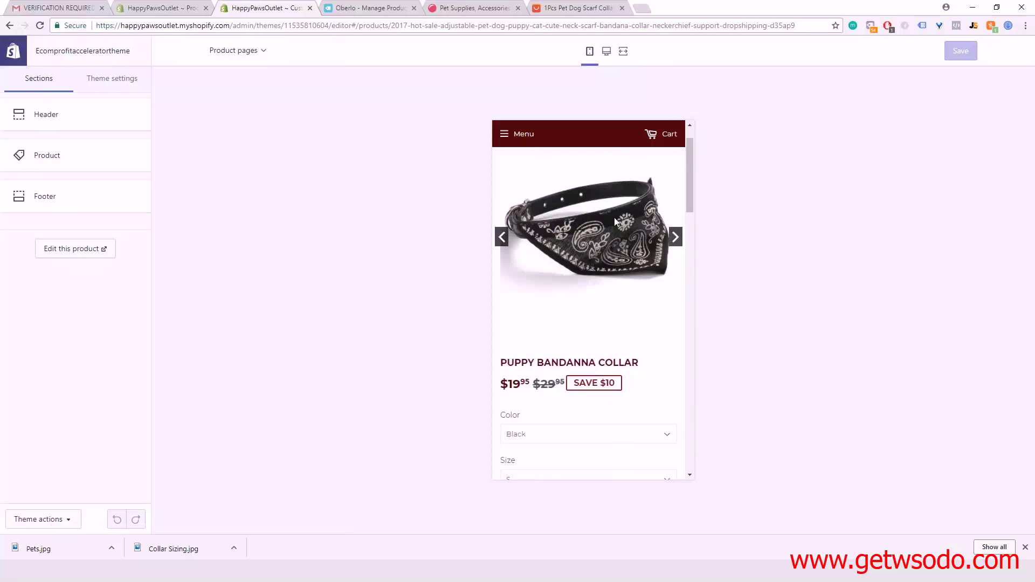
left_click(675, 236)
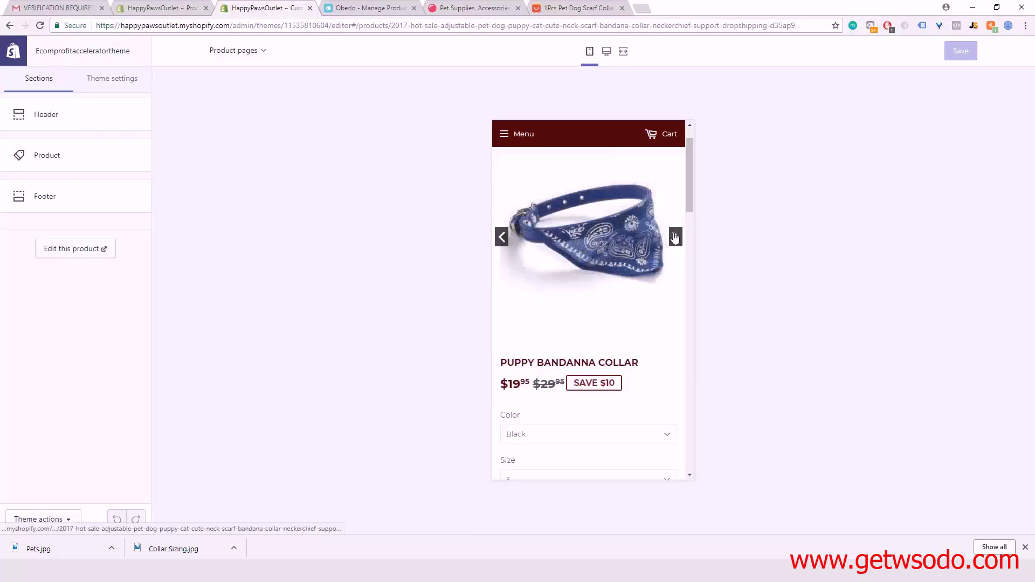
left_click(675, 236)
Step: Check the choices offered for Size and Color on the mobile product page
scroll(565, 315, "down", 3)
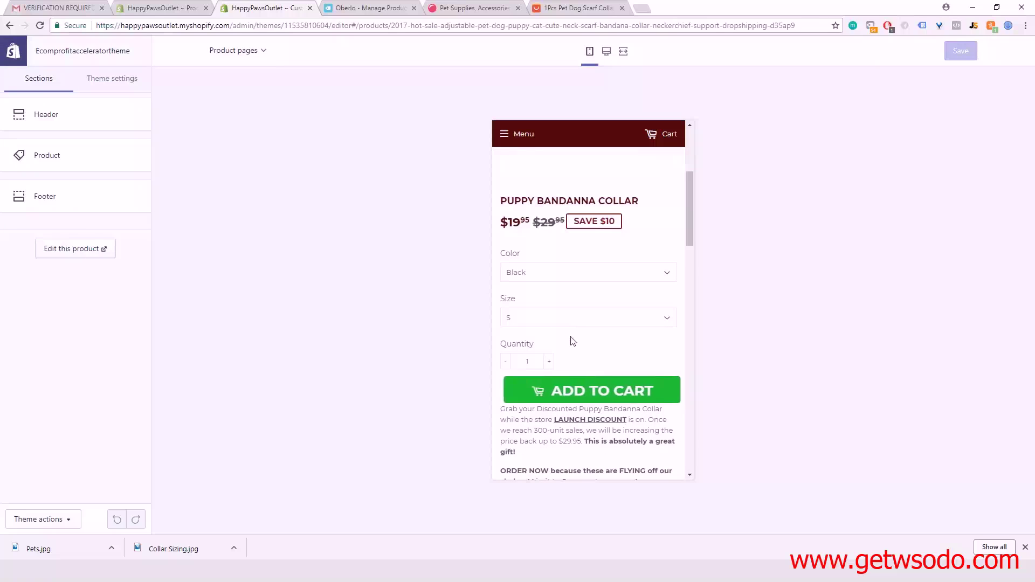
left_click(617, 317)
left_click(601, 330)
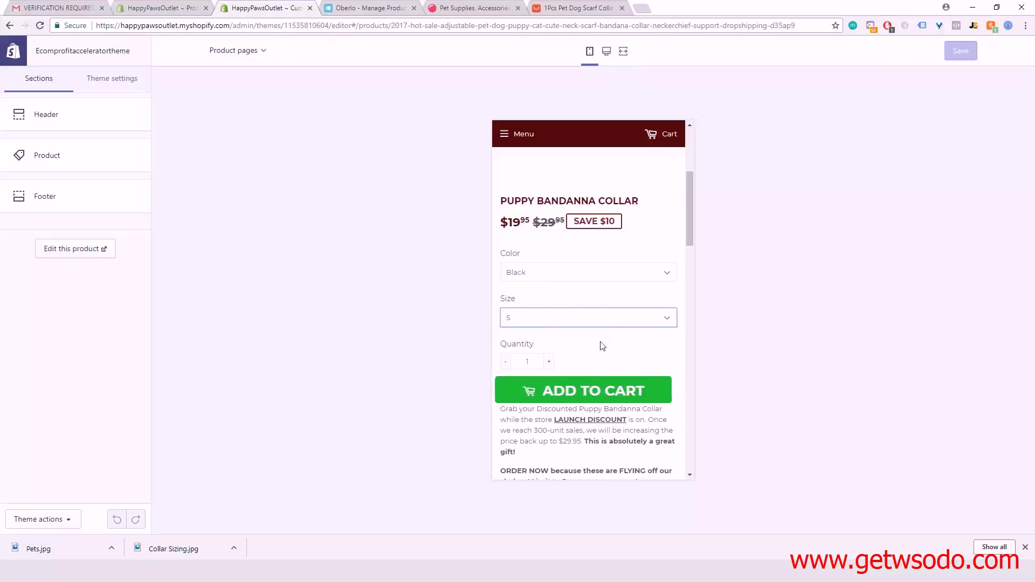
left_click(598, 275)
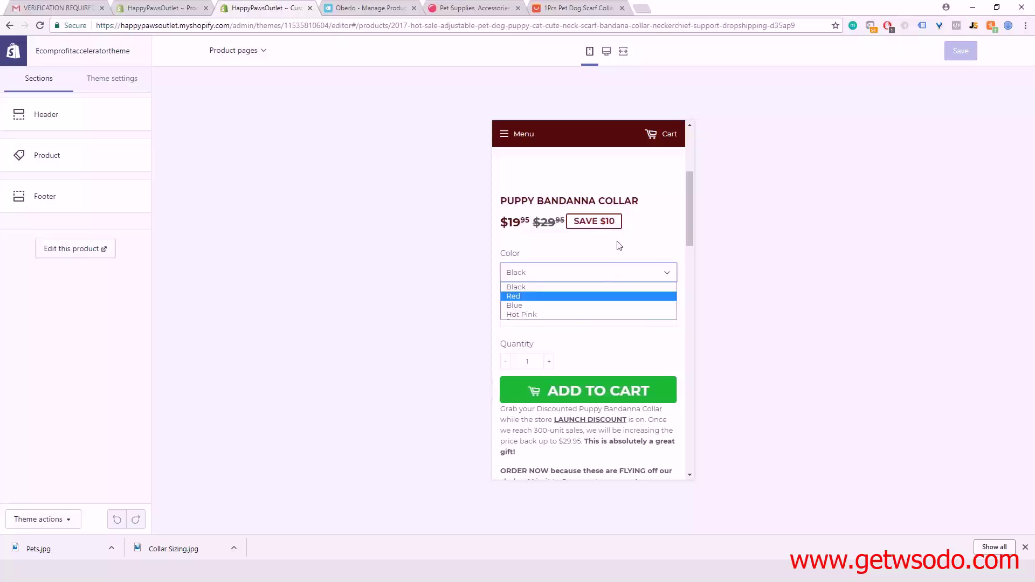
left_click(649, 197)
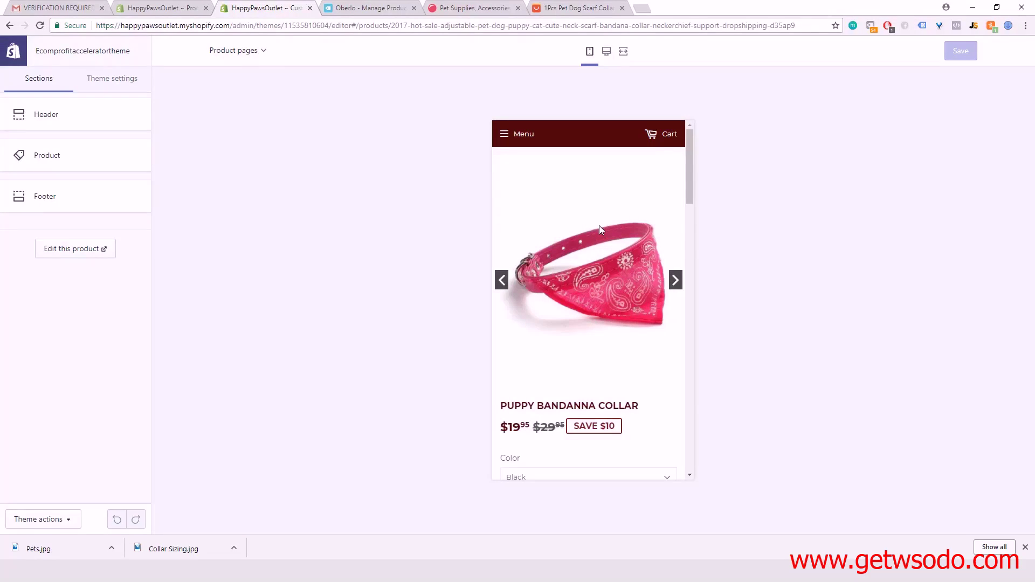
Step: Switch back to the product's admin page and view the Black variant's image choices, leaving its image as is
left_click(162, 8)
scroll(462, 238, "down", 2)
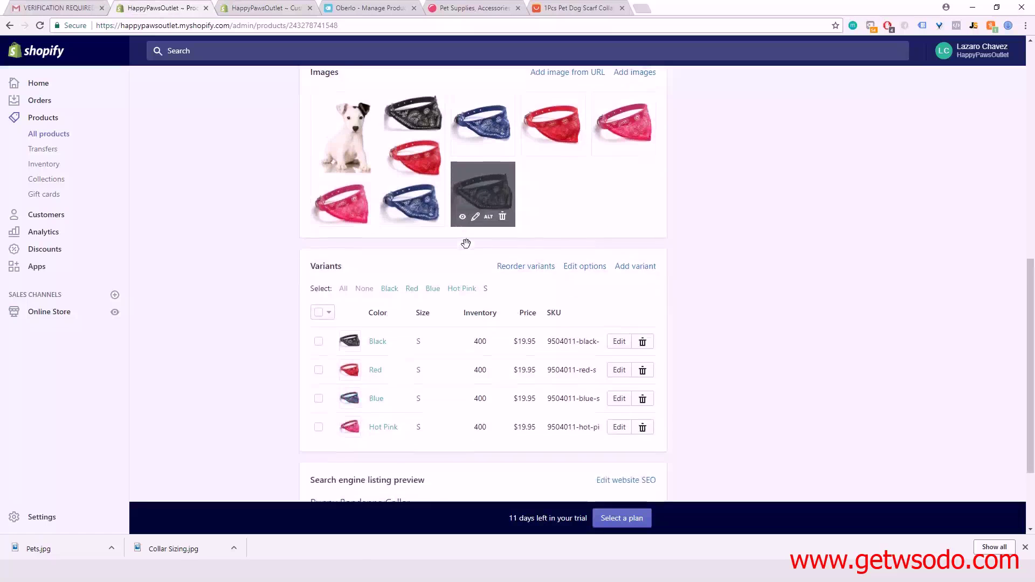
scroll(411, 154, "up", 2)
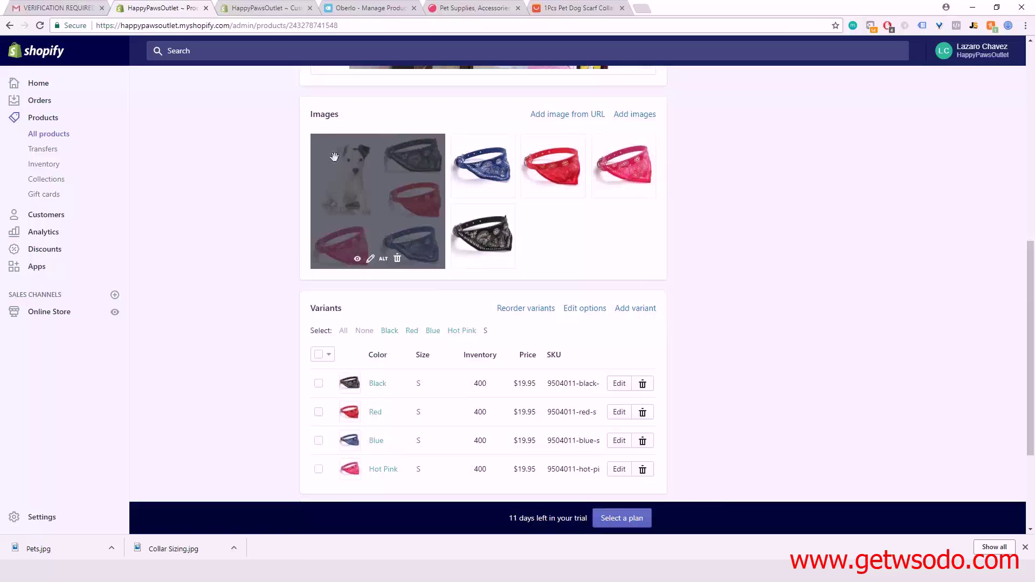
scroll(360, 423, "down", 2)
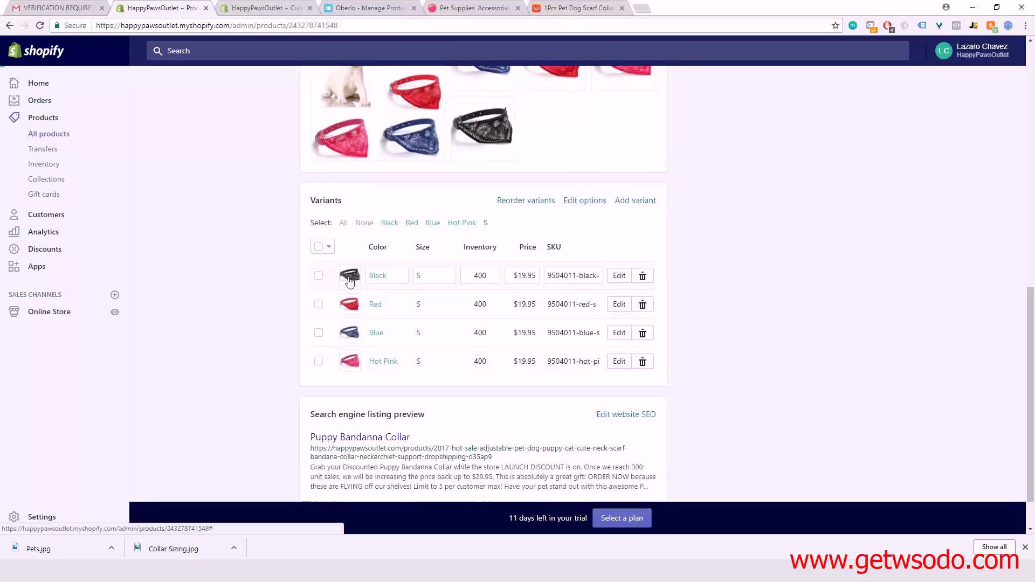
left_click(349, 276)
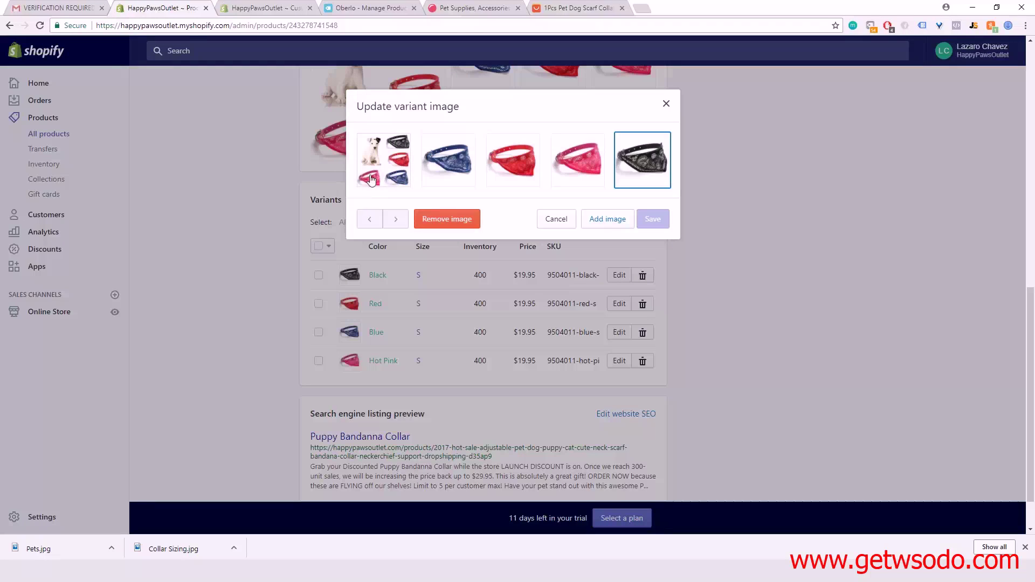
left_click(557, 219)
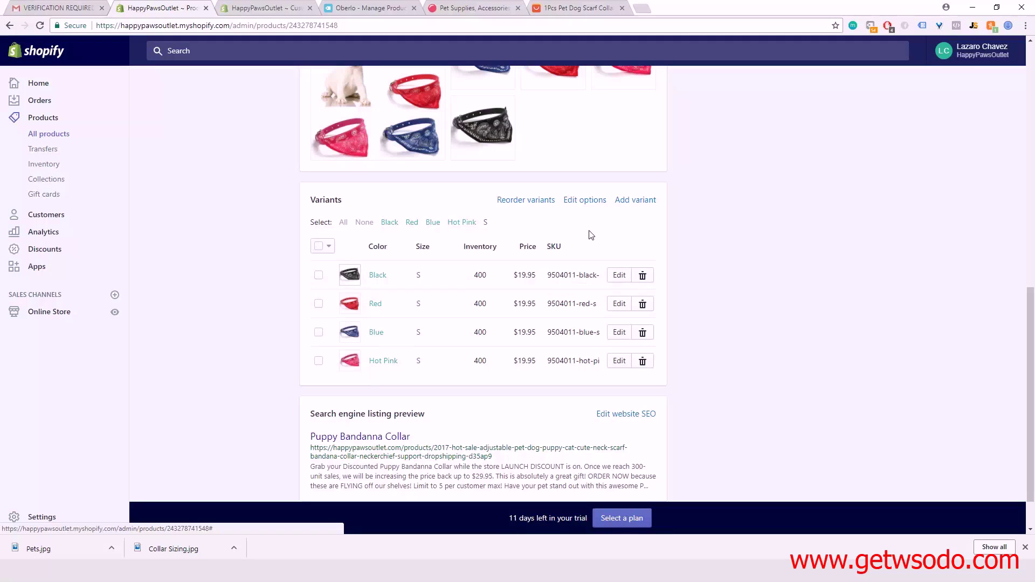
Step: Remove the Size option from the product's variant options and save, keeping only Color
left_click(586, 200)
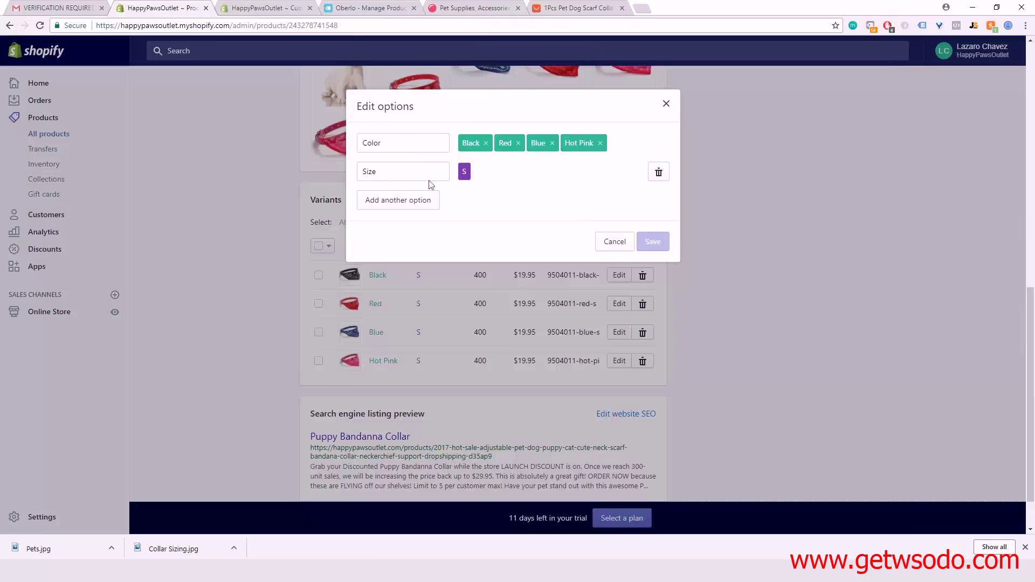
left_click(659, 173)
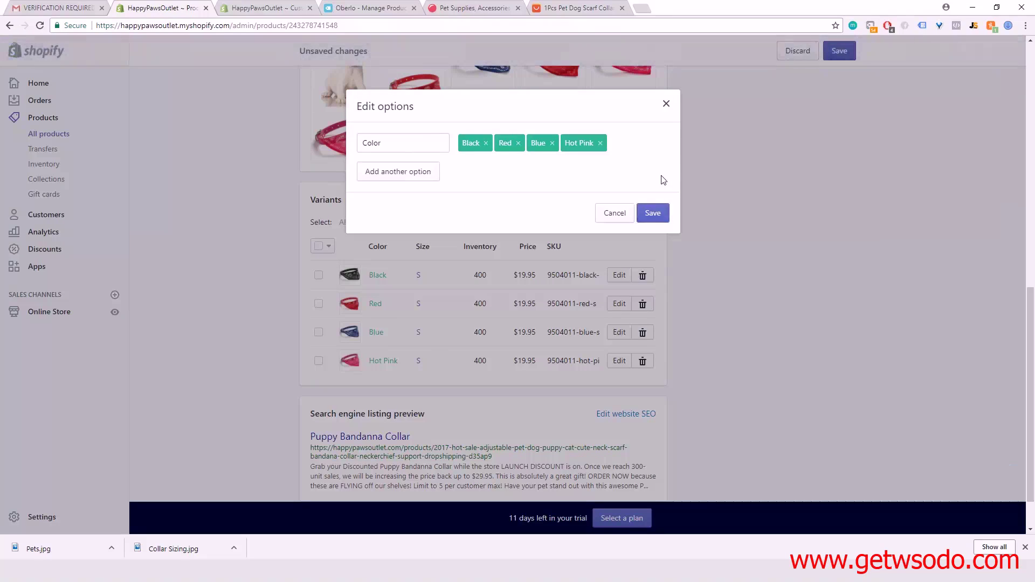
left_click(648, 215)
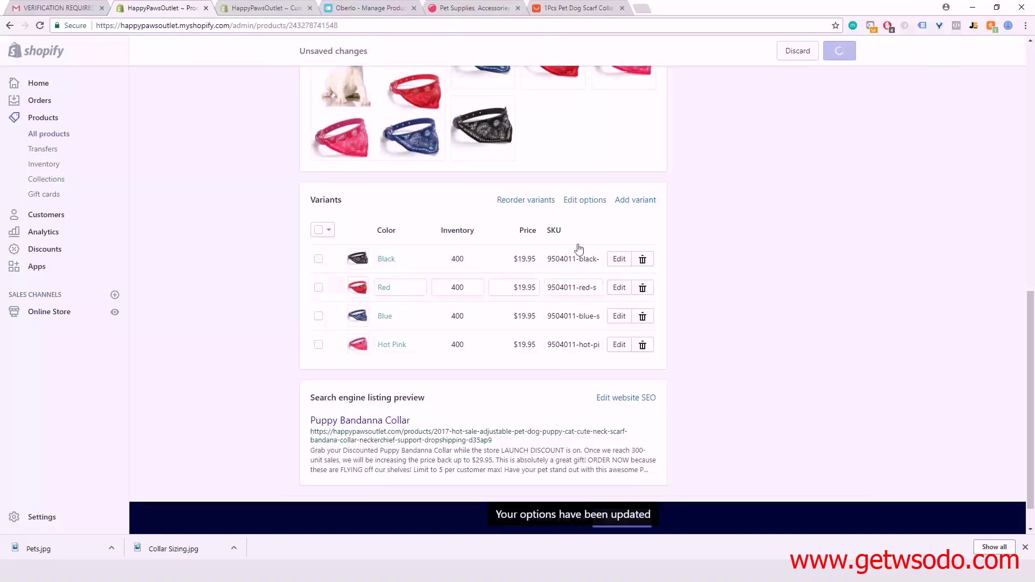
Step: Switch to the theme preview, reload it, and check the mobile product page's image, color choice and description
left_click(266, 8)
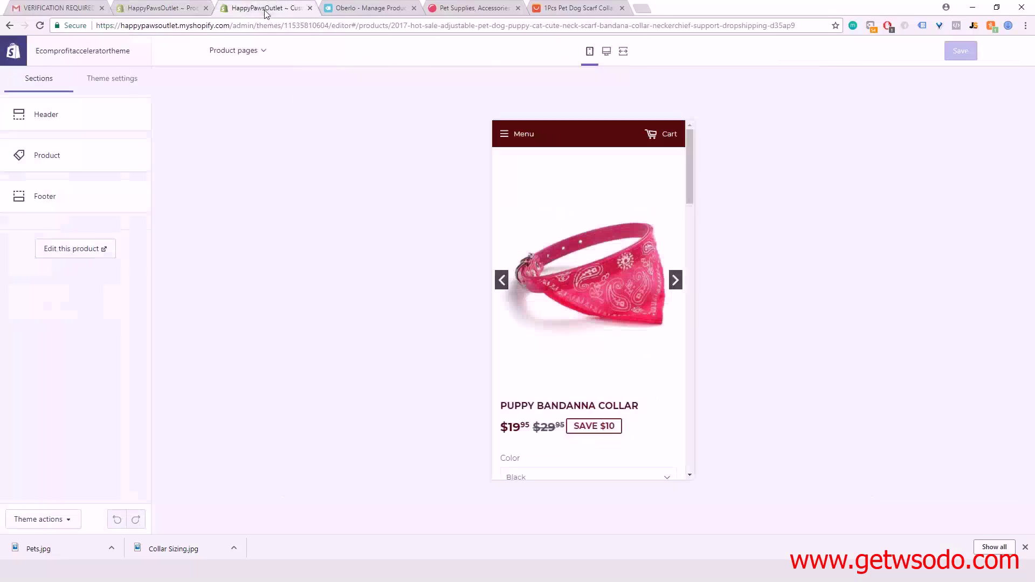
left_click(40, 26)
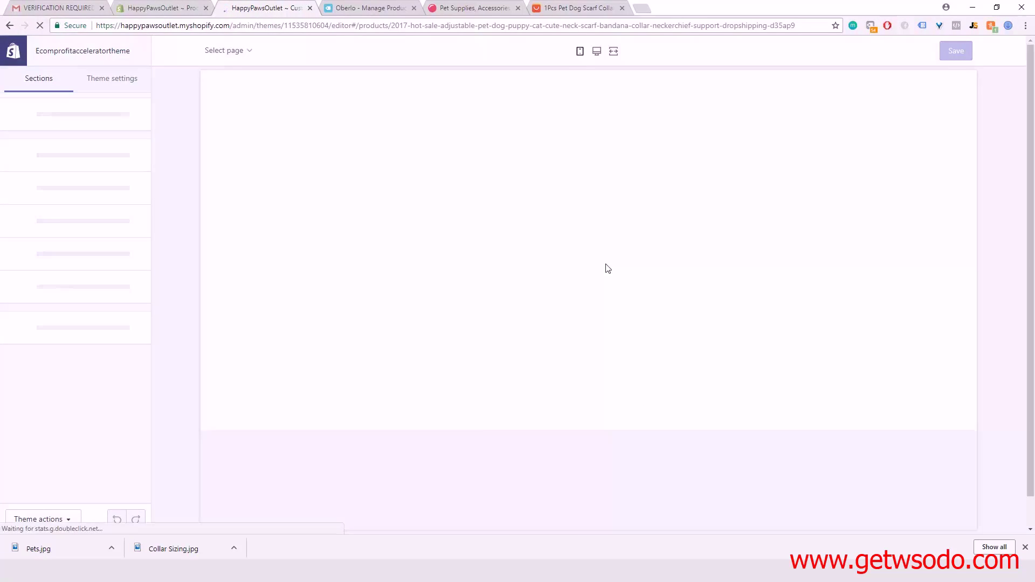
scroll(604, 264, "down", 6)
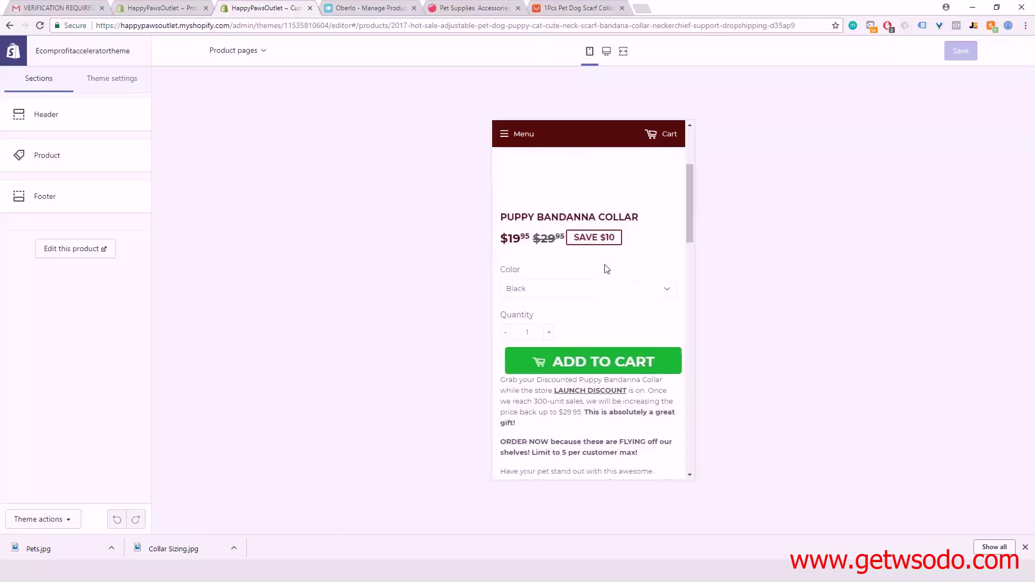
scroll(616, 302, "up", 2)
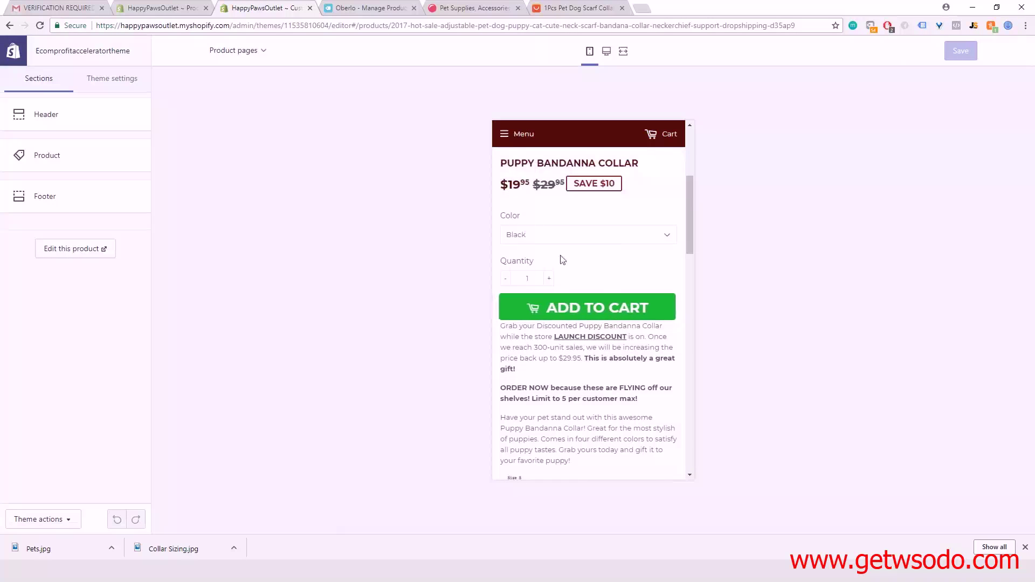
scroll(594, 274, "up", 4)
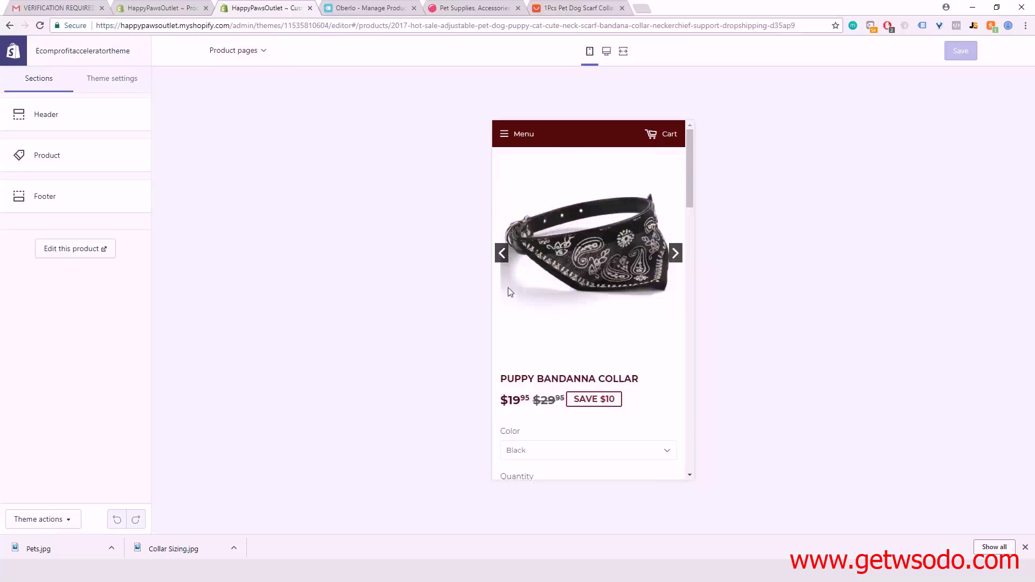
Step: Return to the product's admin page and open its search engine listing for editing
left_click(156, 8)
scroll(504, 407, "down", 1)
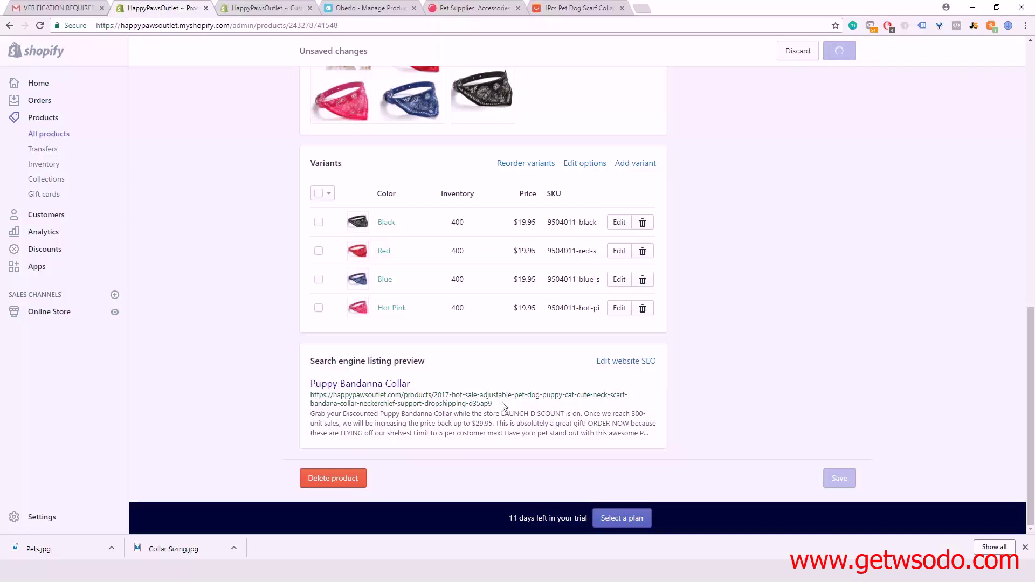
left_click_drag(502, 405, 435, 395)
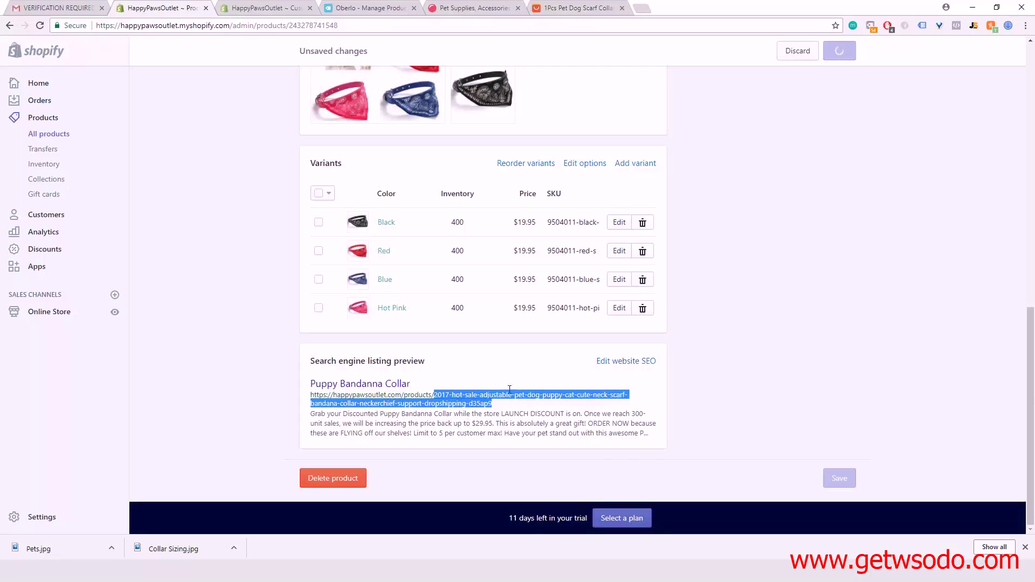
left_click(621, 361)
scroll(477, 362, "down", 3)
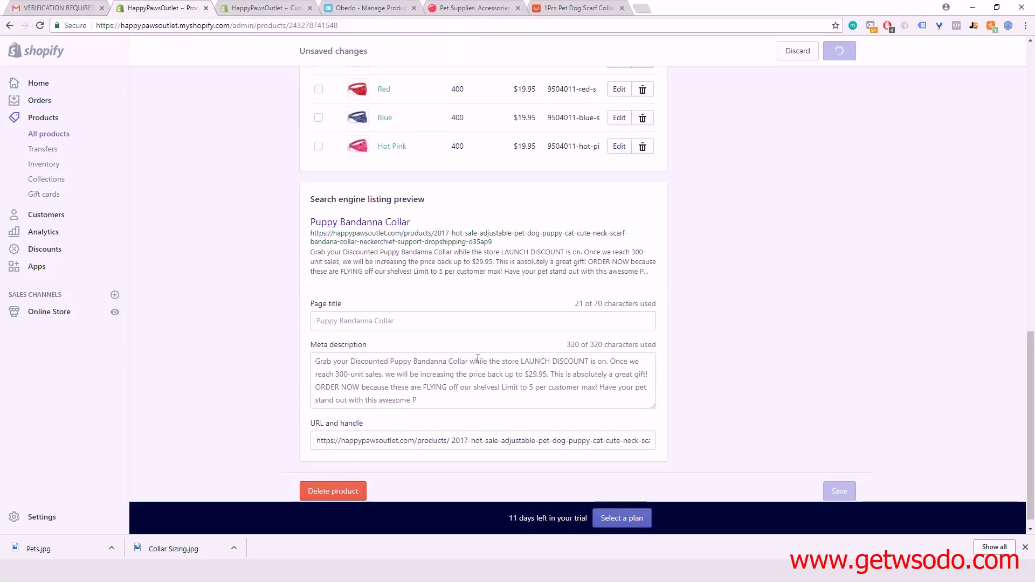
Step: Clear the old product handle in the URL so it falls back to the default puppy-bandanna-collar
double_click(461, 440)
left_click(453, 440)
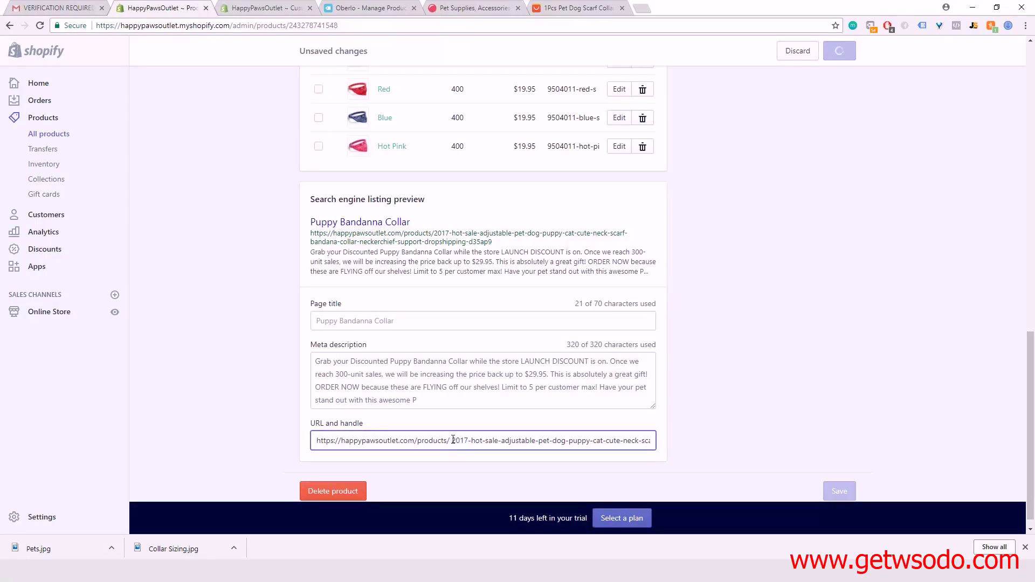
double_click(453, 441)
left_click(647, 440)
key("Right")
key("Right")
key("Right")
key("Right")
key("Right")
key("Right")
key("Right")
key("Right")
key("Right")
key("Right")
key("Right")
key("Right")
key("Right")
key("Right")
key("Right")
key("Right")
key("Right")
key("Right")
key("Right")
key("Right")
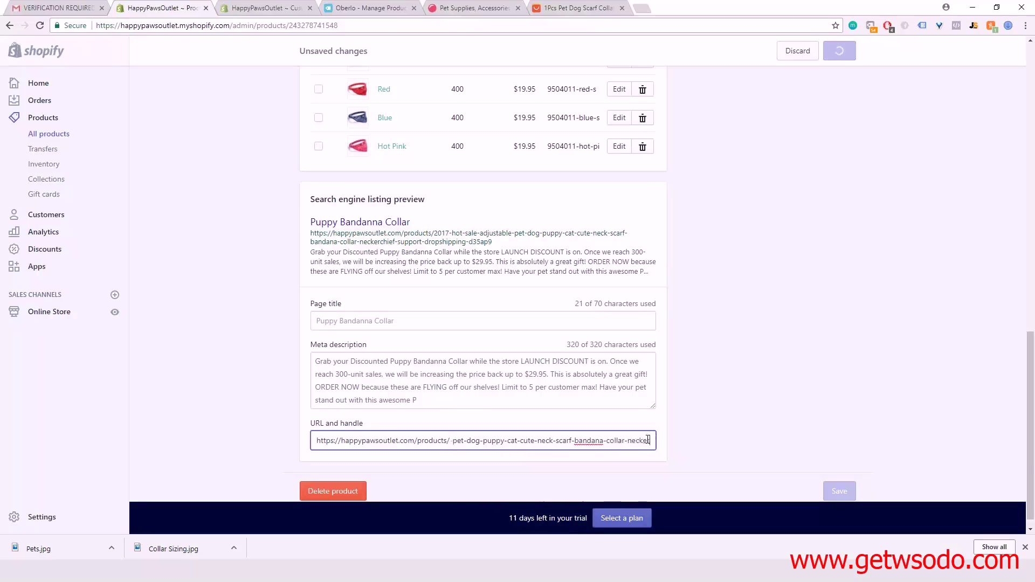
key("BackSpace")
key("BackSpace")
key("BackSpace")
key("BackSpace")
key("BackSpace")
key("BackSpace")
key("BackSpace")
key("BackSpace")
key("BackSpace")
key("BackSpace")
key("BackSpace")
key("BackSpace")
key("BackSpace")
key("BackSpace")
key("BackSpace")
key("BackSpace")
key("BackSpace")
key("BackSpace")
key("BackSpace")
key("BackSpace")
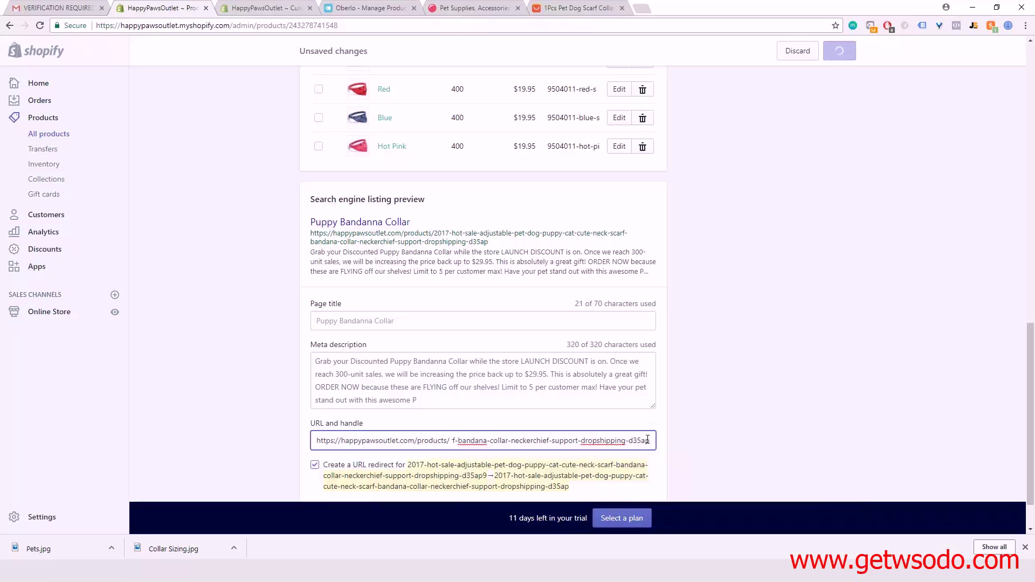
key("BackSpace")
key("BackSpace")
key("BackSpace")
key("BackSpace")
key("BackSpace")
key("BackSpace")
key("BackSpace")
key("BackSpace")
key("BackSpace")
key("BackSpace")
key("BackSpace")
key("BackSpace")
key("BackSpace")
key("BackSpace")
key("BackSpace")
key("BackSpace")
key("BackSpace")
key("BackSpace")
key("BackSpace")
key("BackSpace")
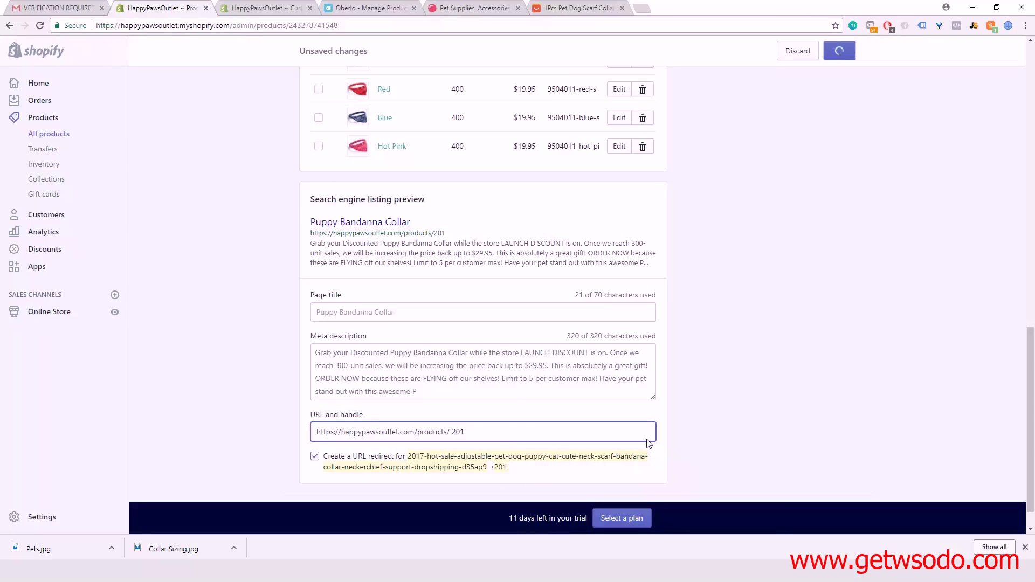
key("BackSpace")
key("BackSpace")
key("BackSpace")
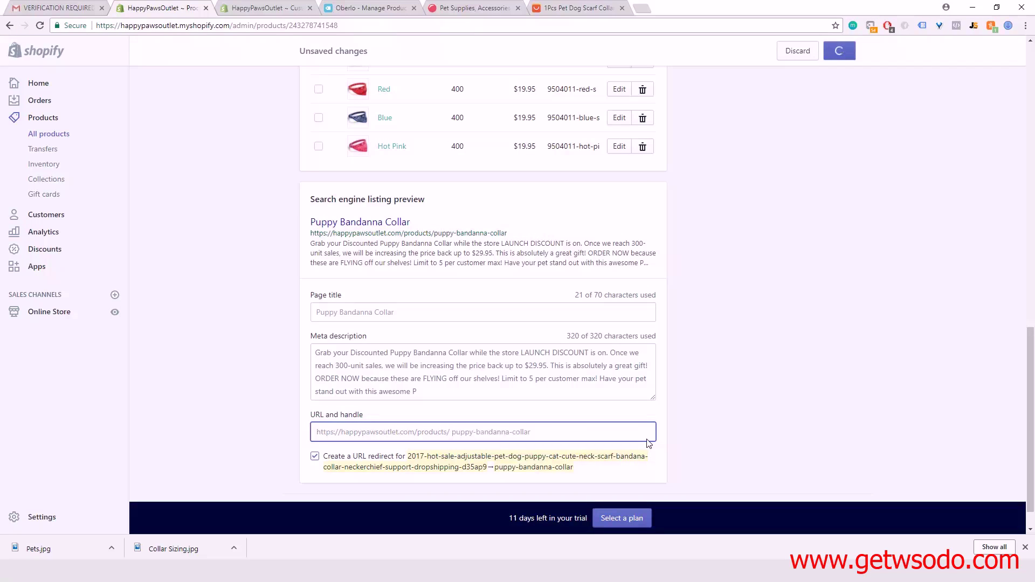
left_click(683, 426)
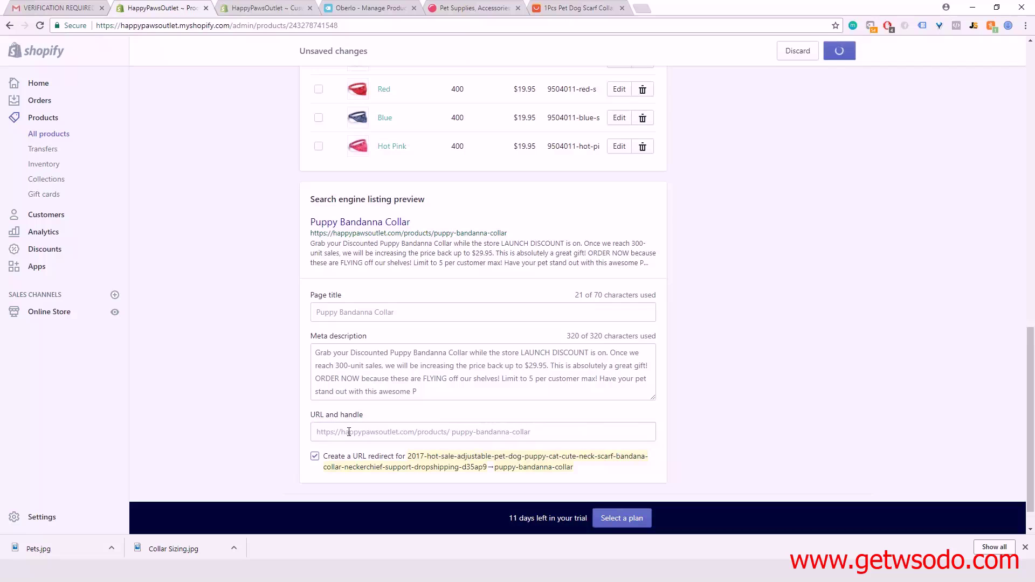
Step: Replace the meta description with the product description's paragraph beginning "Have your pet stand out with this awesome Puppy Bandanna Collar!"
scroll(164, 351, "down", 1)
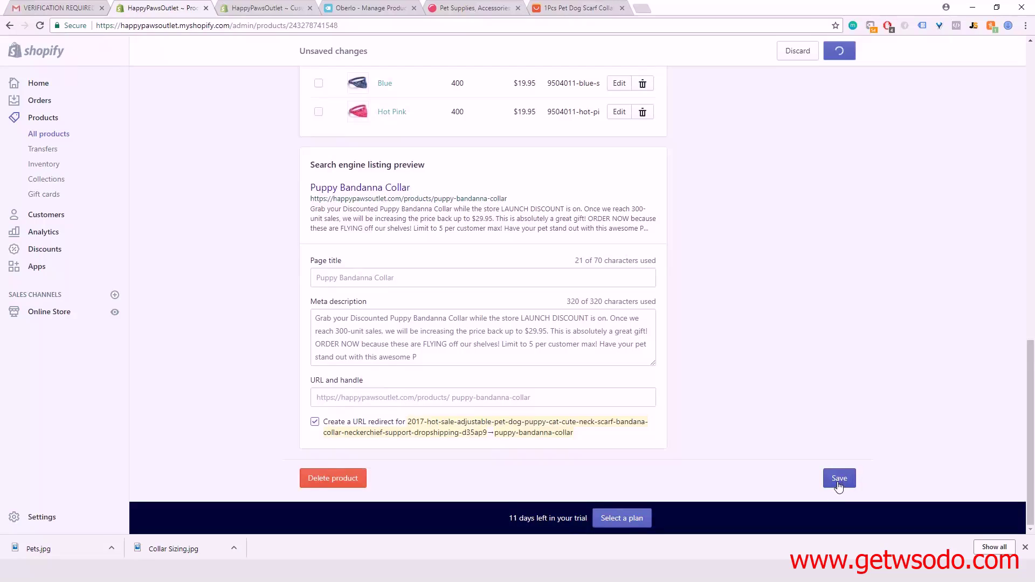
left_click(425, 344)
scroll(412, 341, "up", 1)
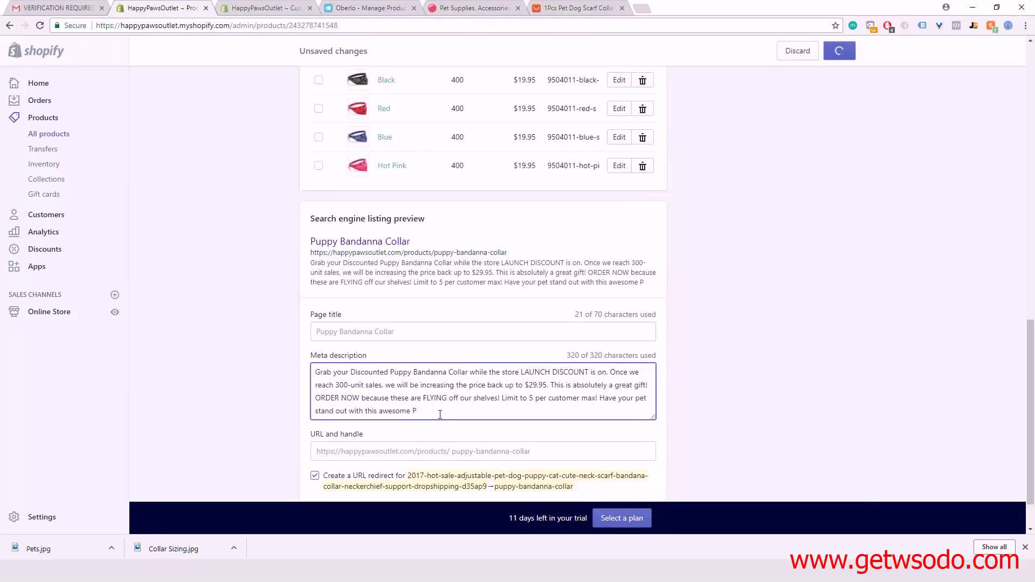
scroll(400, 300, "up", 12)
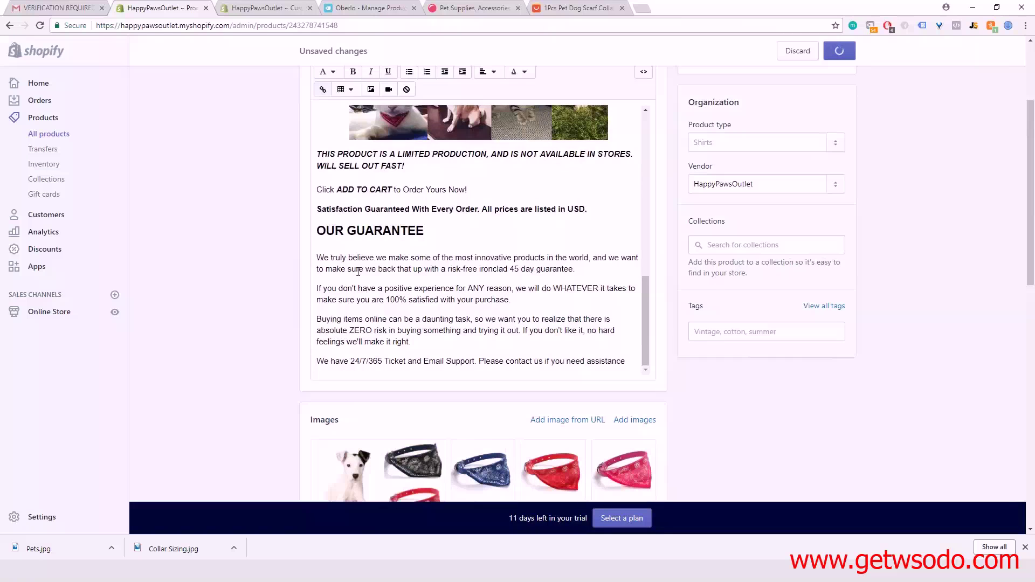
scroll(358, 272, "up", 8)
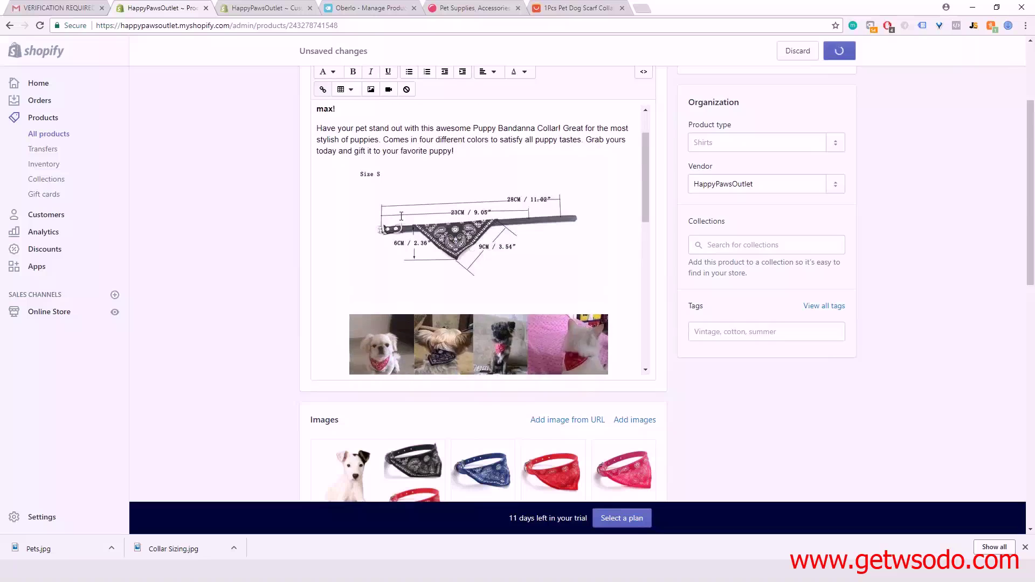
scroll(401, 216, "up", 1)
left_click_drag(458, 203, 318, 183)
key("ctrl+c")
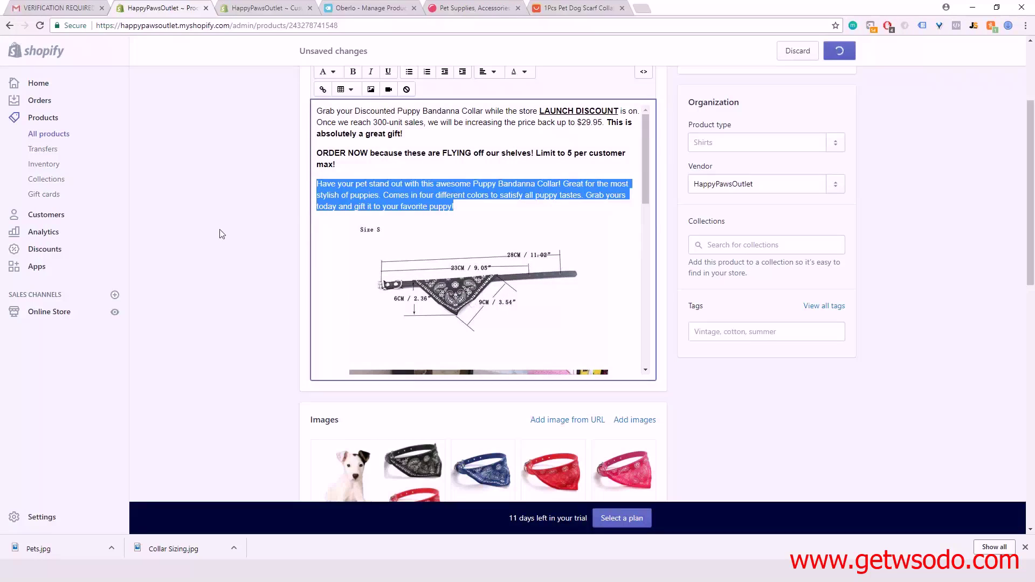
scroll(440, 332, "down", 10)
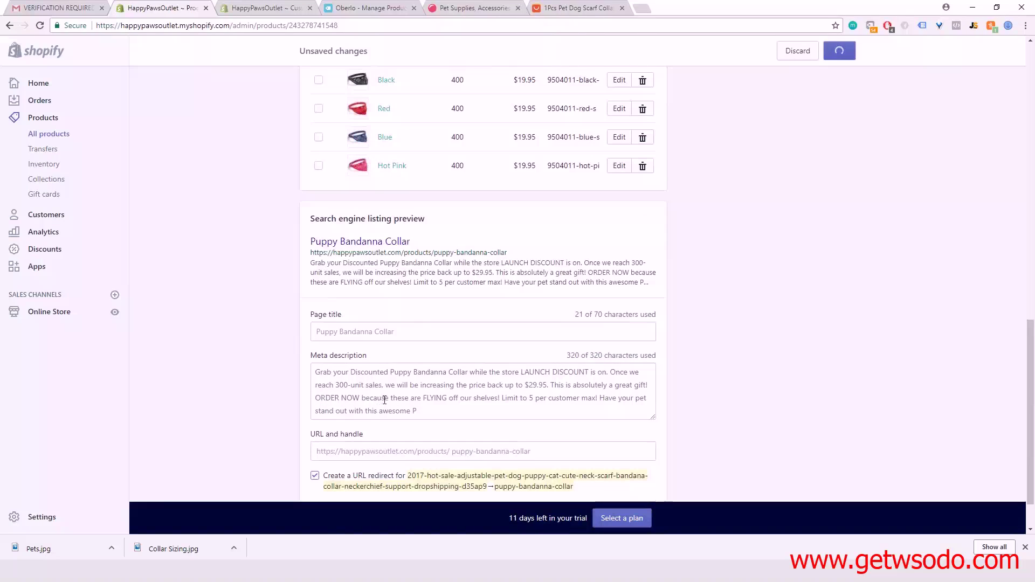
left_click(386, 398)
left_click_drag(383, 398, 296, 368)
key("ctrl+v")
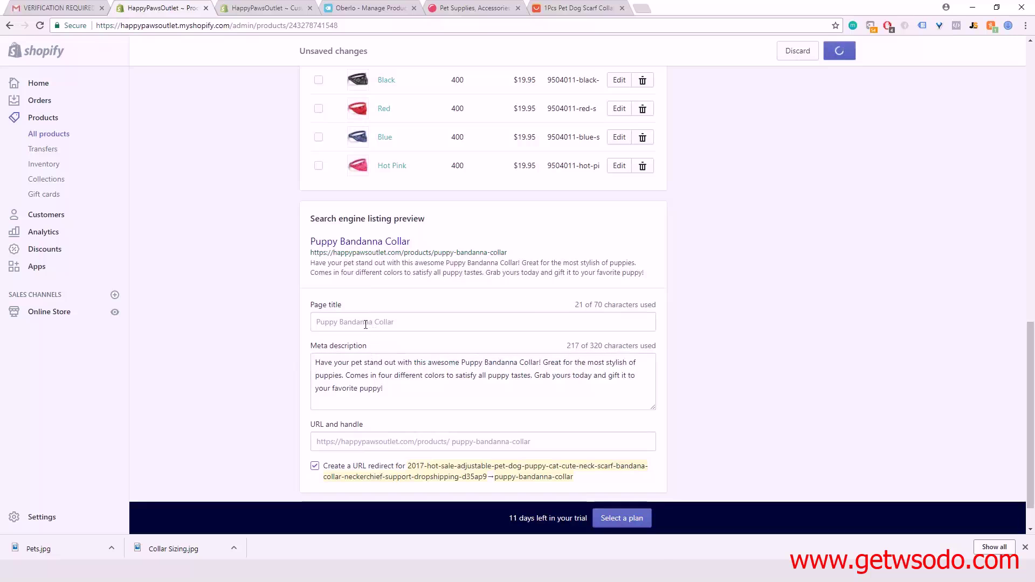
Step: Extend the search listing's page title to "Puppy Bandanna Collar - Puppy Scarf"
left_click(425, 318)
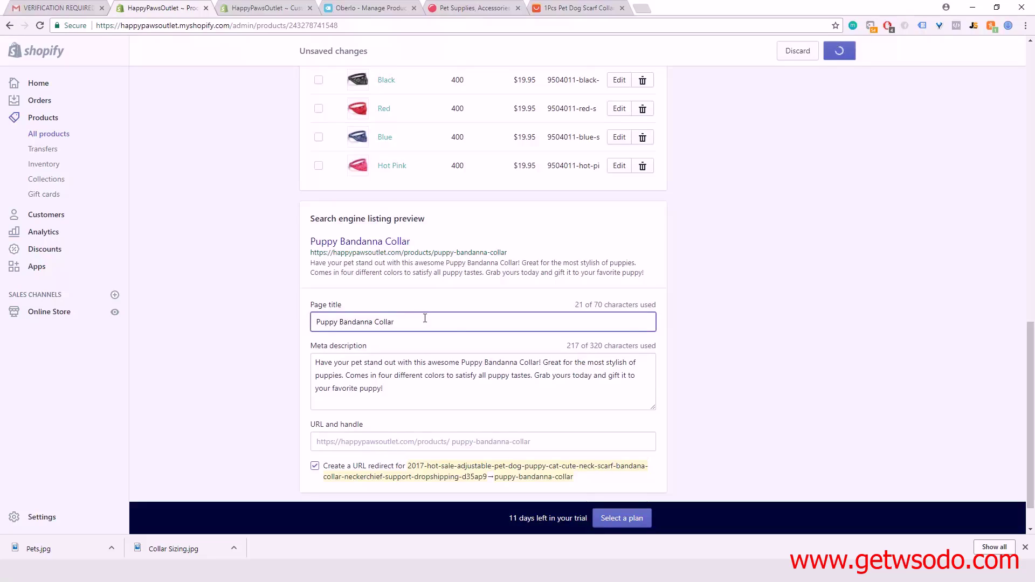
scroll(423, 319, "down", 1)
scroll(502, 423, "up", 5)
scroll(491, 387, "down", 4)
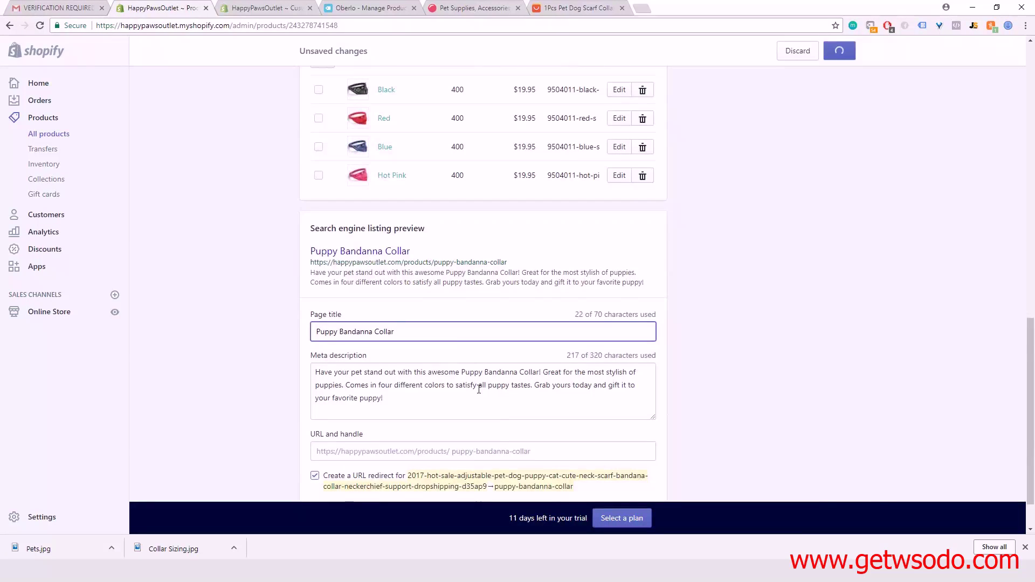
type("- P")
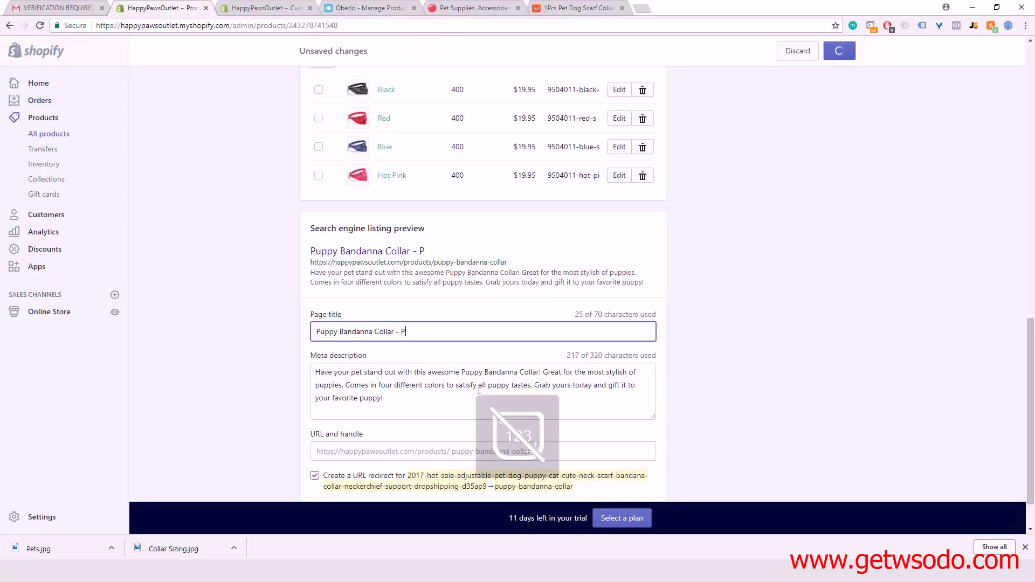
type("uppy Scarf")
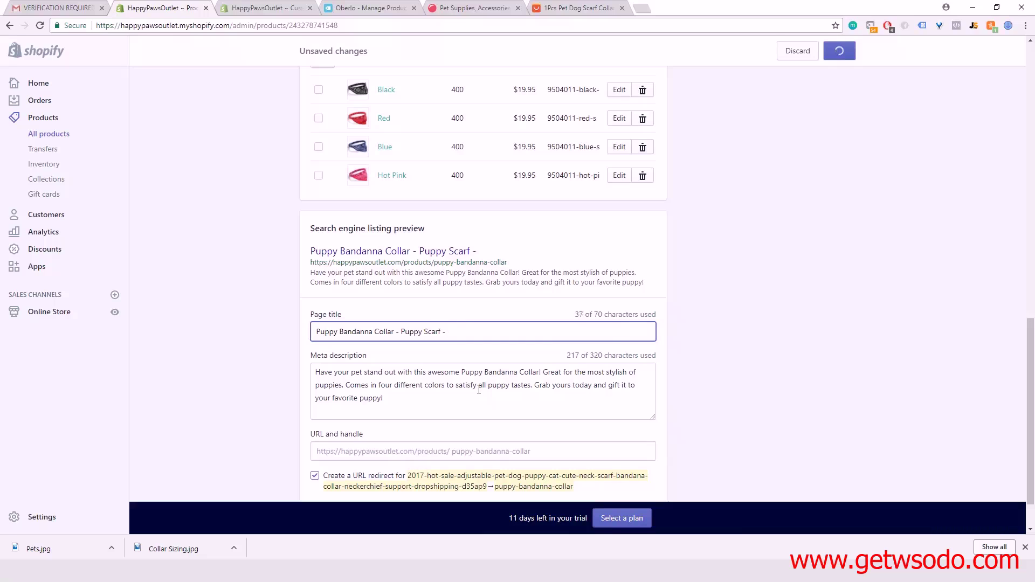
left_click(730, 339)
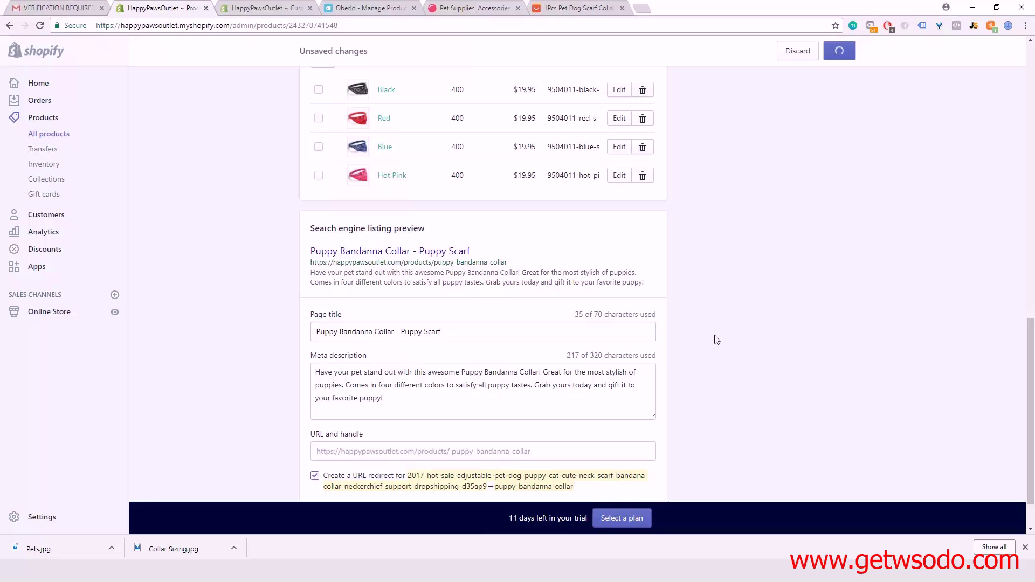
Step: Add "- Puppy Neckerchief" to the end of the search listing's page title
scroll(463, 278, "down", 1)
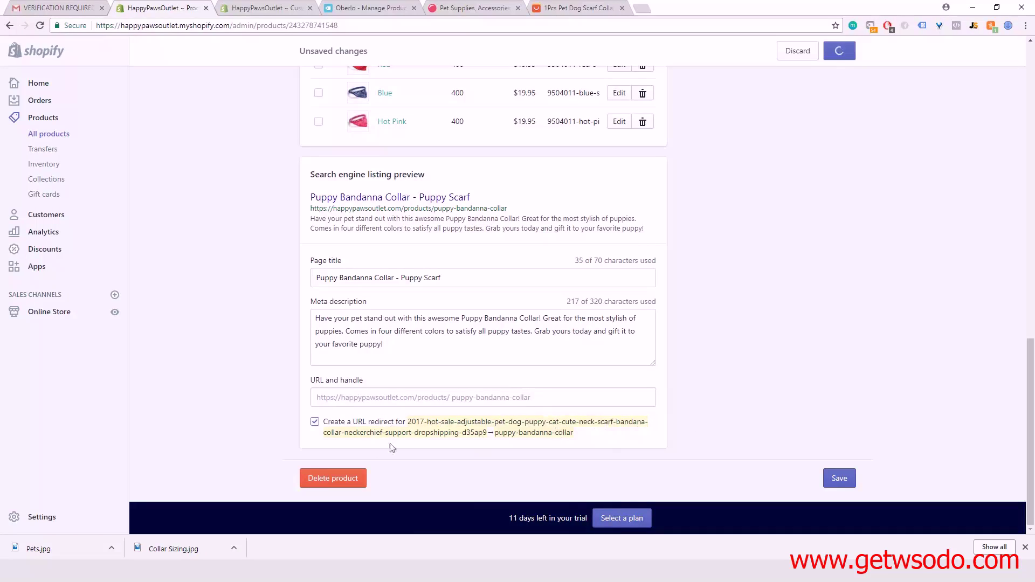
left_click(468, 276)
type("- N")
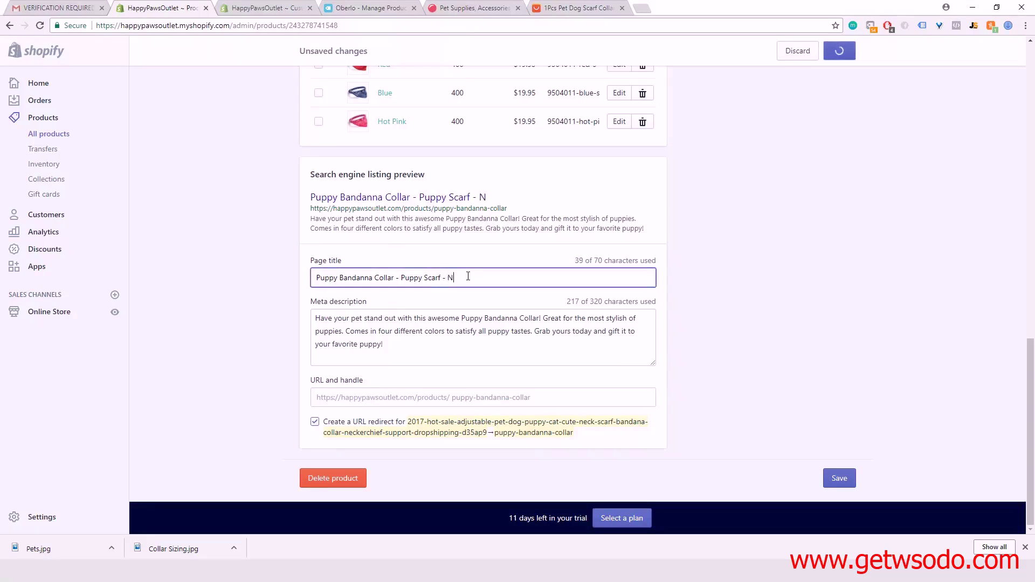
key("BackSpace")
key("BackSpace")
type("Puppy Neckerchief")
left_click(725, 283)
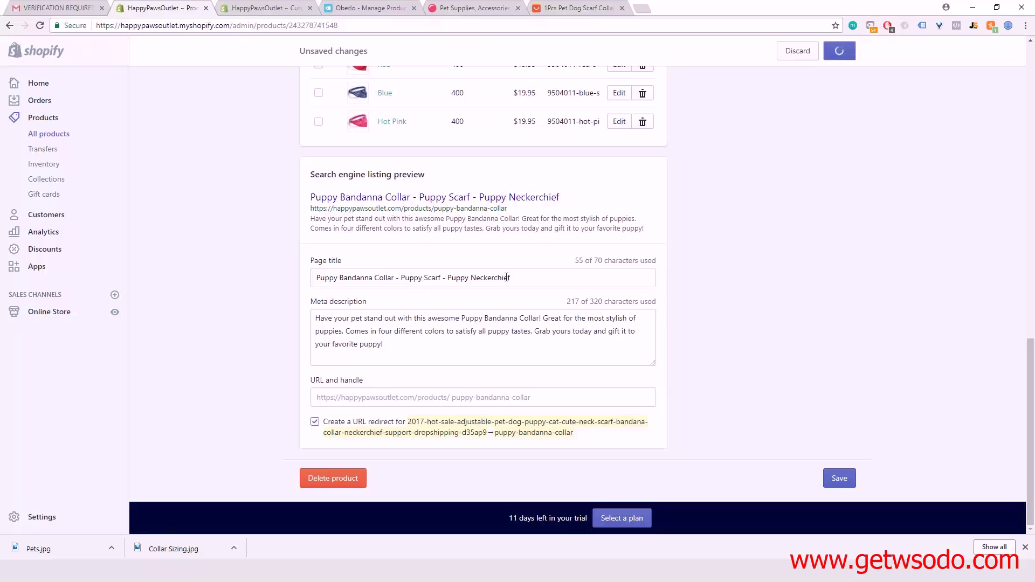
Step: Remove the Puppy Scarf and Puppy Neckerchief keywords from the page title, leaving "Puppy Bandanna Collar"
left_click_drag(515, 277, 397, 276)
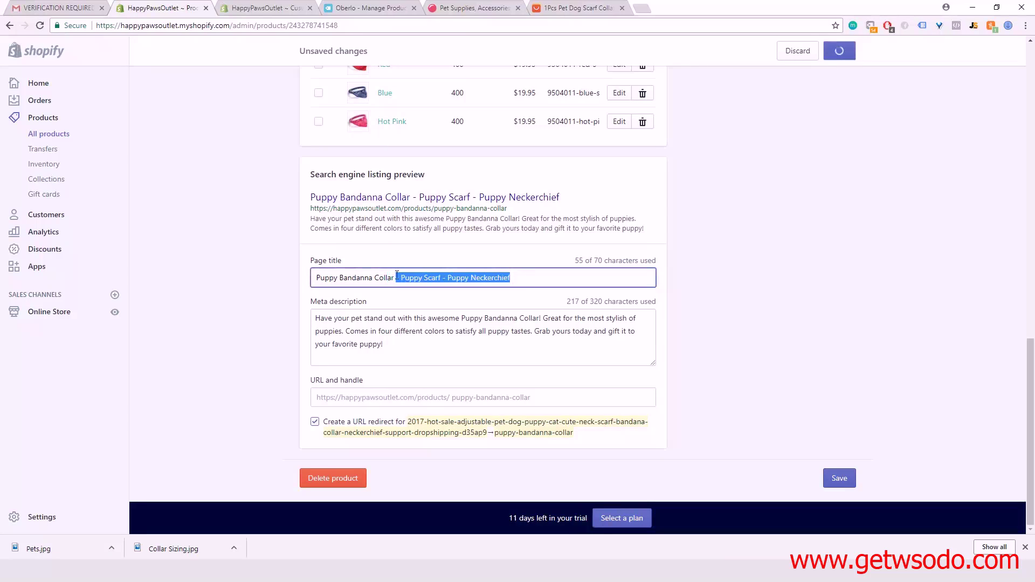
key("BackSpace")
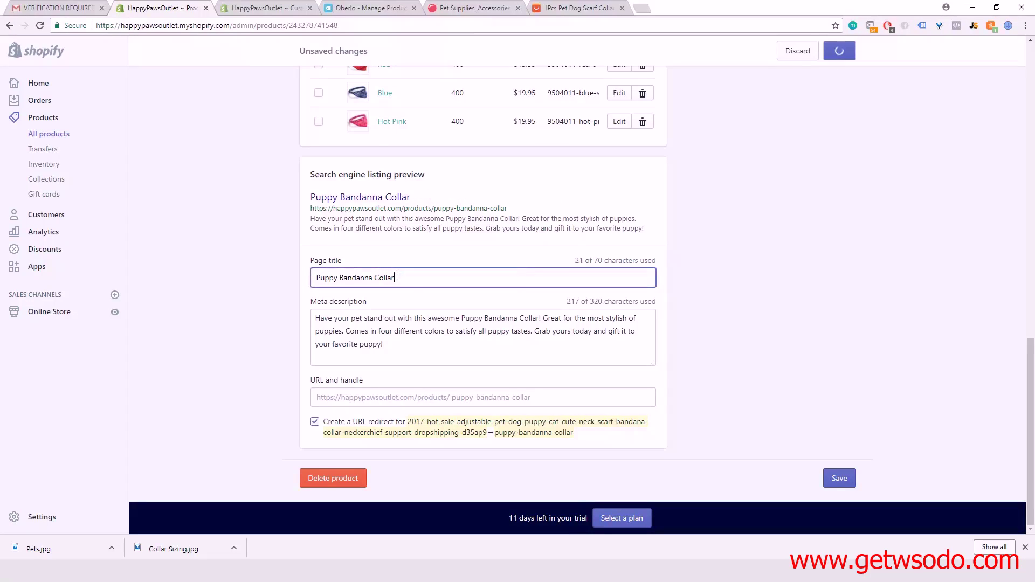
left_click(780, 254)
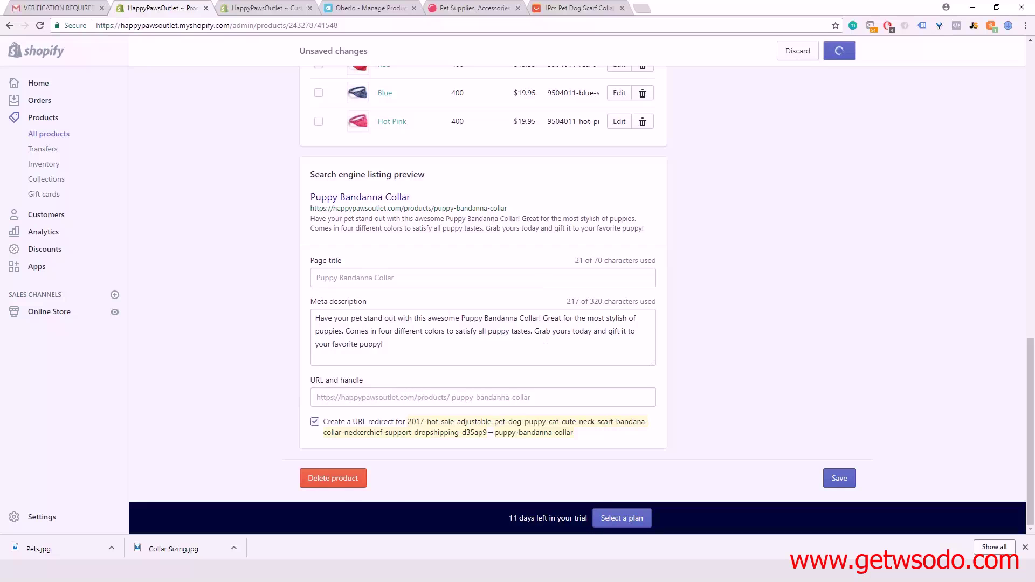
Step: Review the whole product admin page, including the description, images, color variants and search engine listing
scroll(545, 345, "up", 15)
scroll(767, 374, "down", 15)
scroll(699, 351, "up", 2)
scroll(669, 355, "up", 6)
scroll(681, 294, "up", 9)
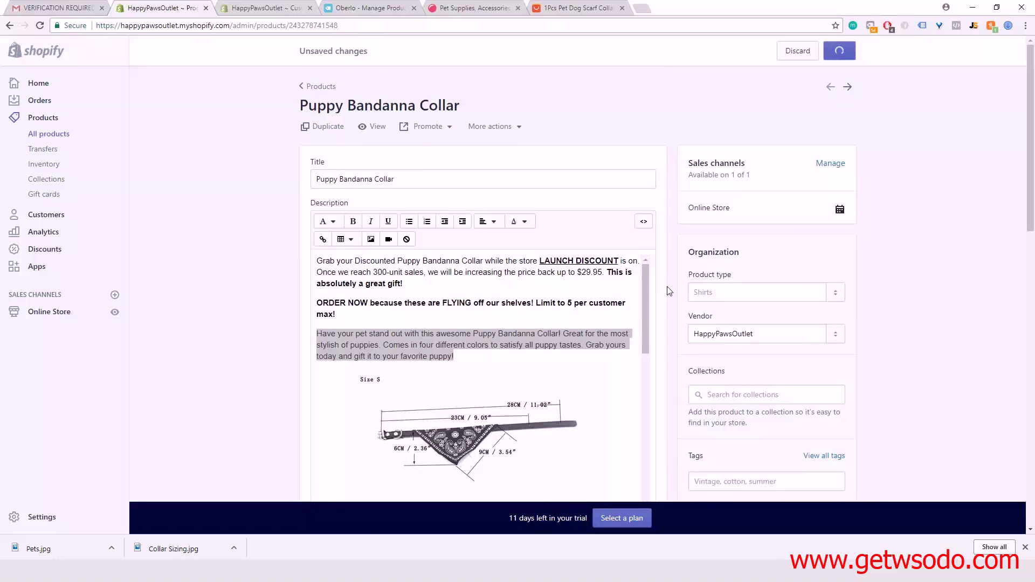
scroll(668, 291, "down", 3)
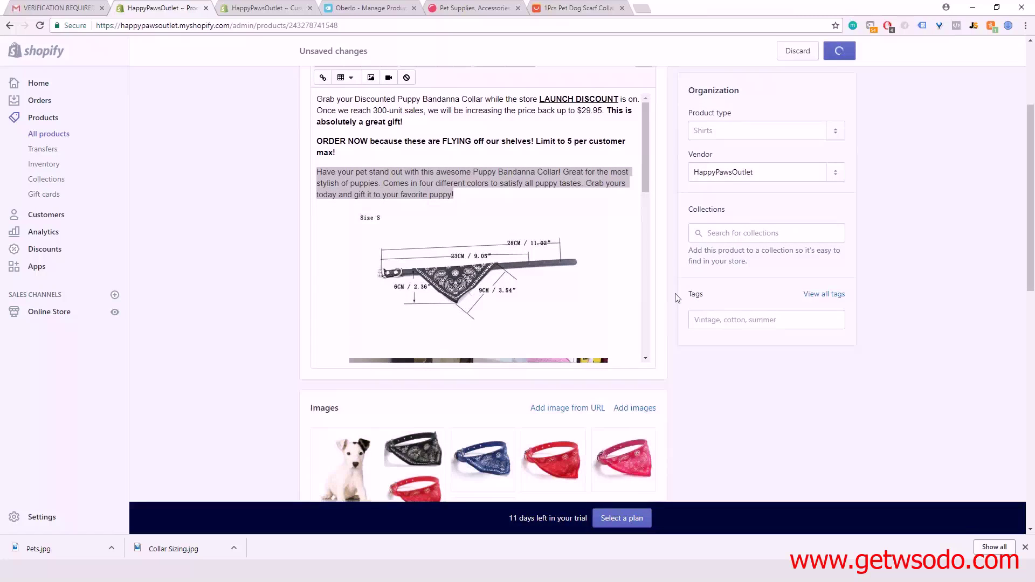
scroll(679, 342, "up", 2)
scroll(678, 345, "down", 2)
scroll(678, 345, "down", 12)
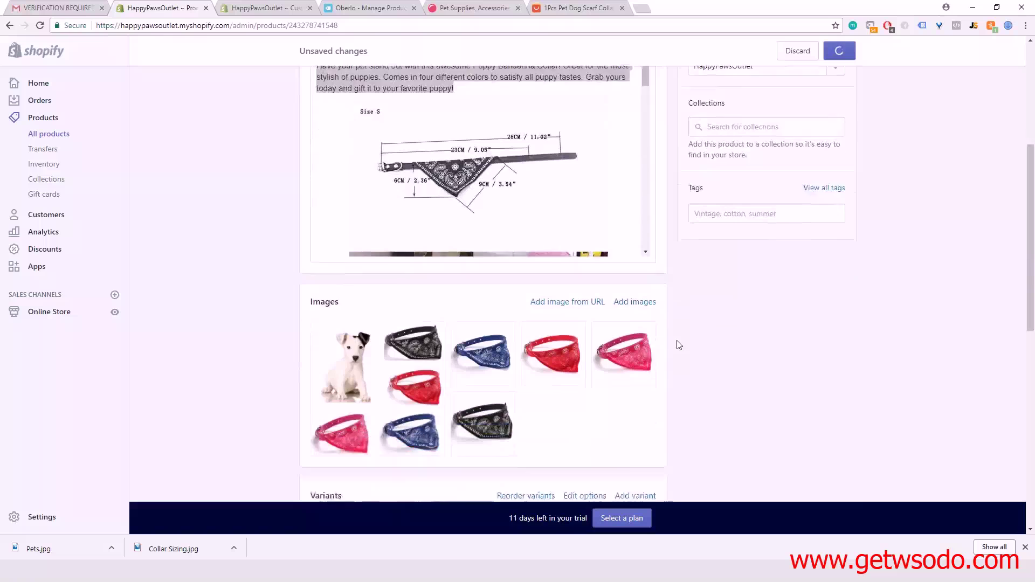
scroll(679, 345, "up", 15)
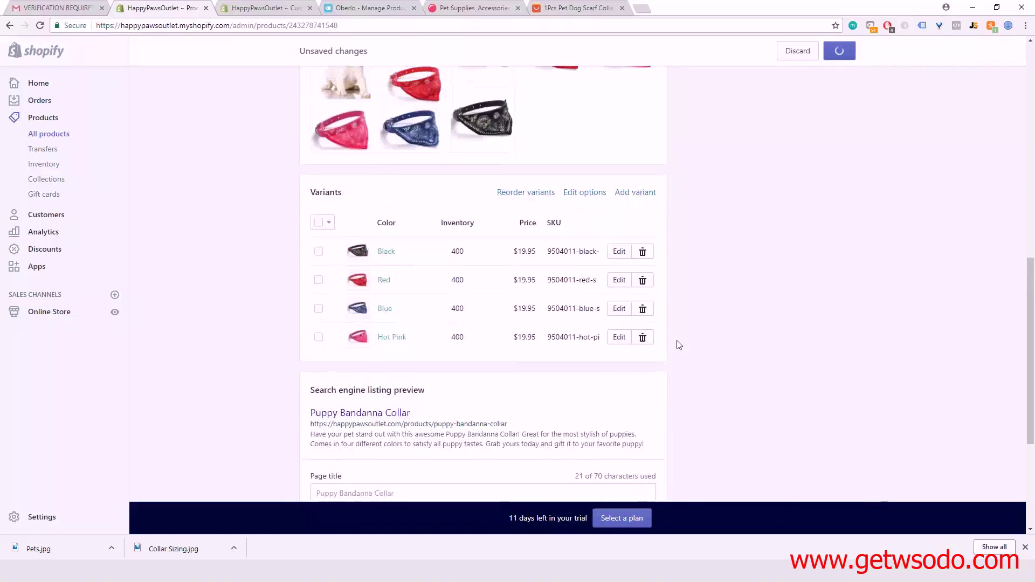